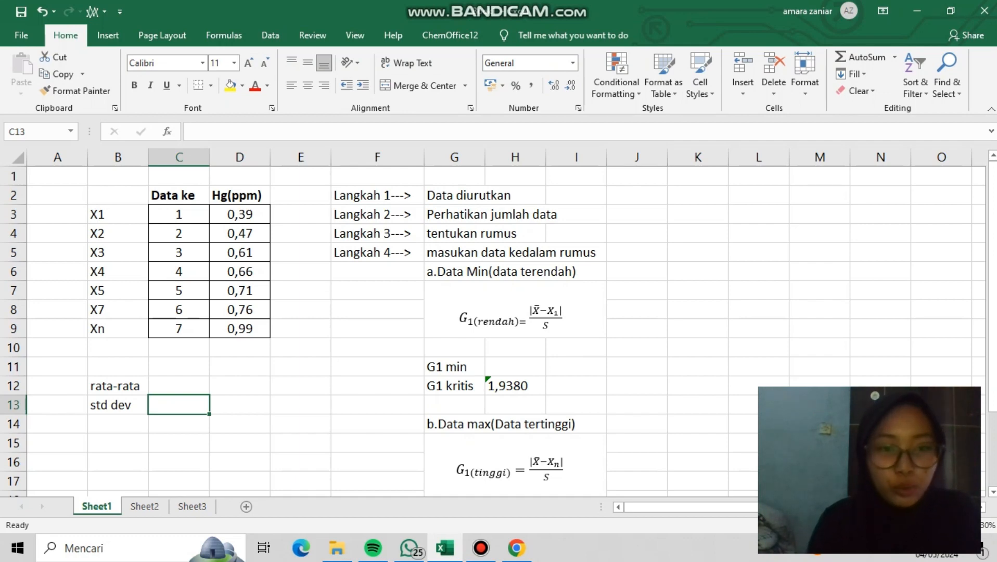
- Calculate the rata-rata of the Hg(ppm) values in C12 with an AVERAGE formula over D3:D9
left_click(178, 386)
type("=")
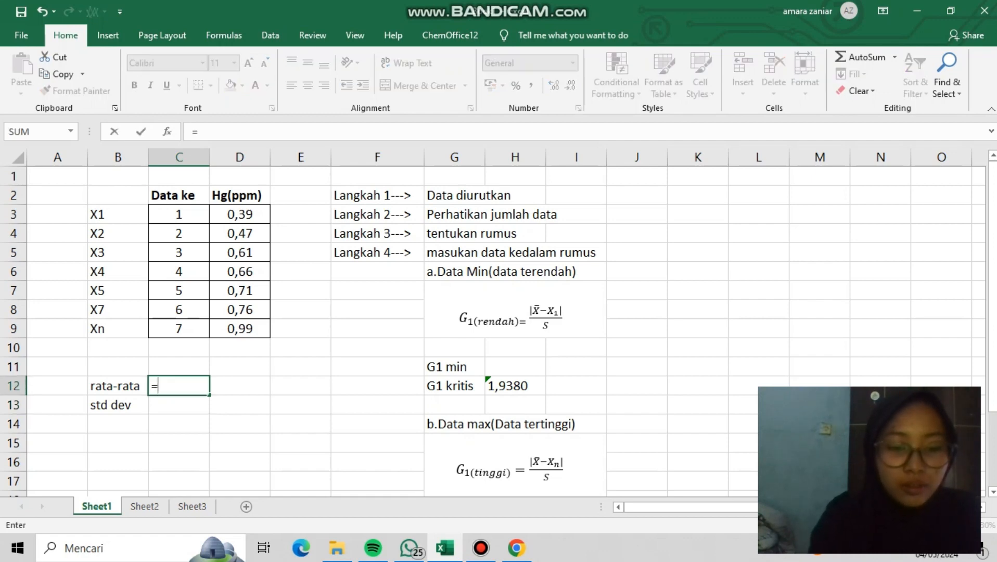
type("aver")
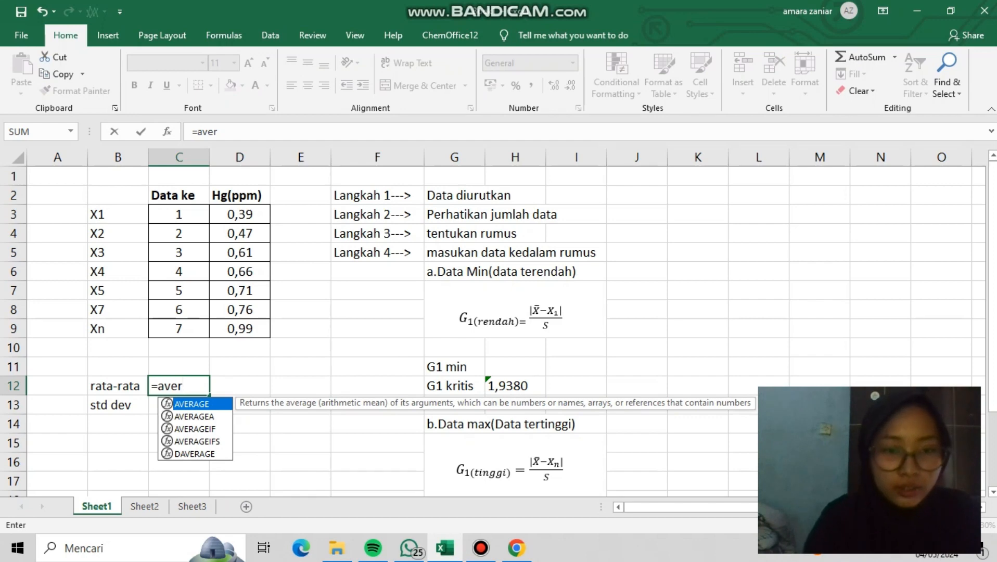
key("Tab")
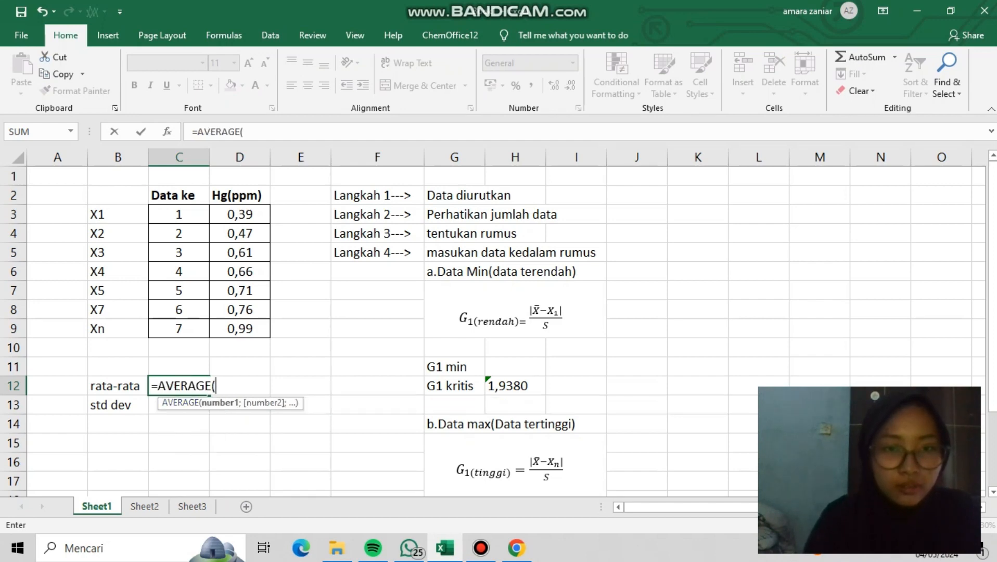
left_click_drag(245, 214, 260, 335)
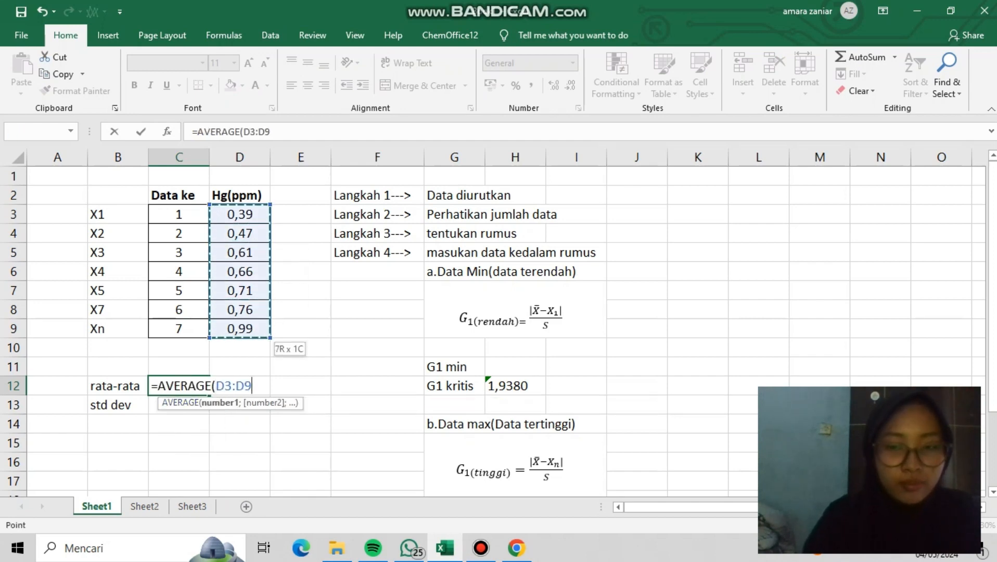
key("Return")
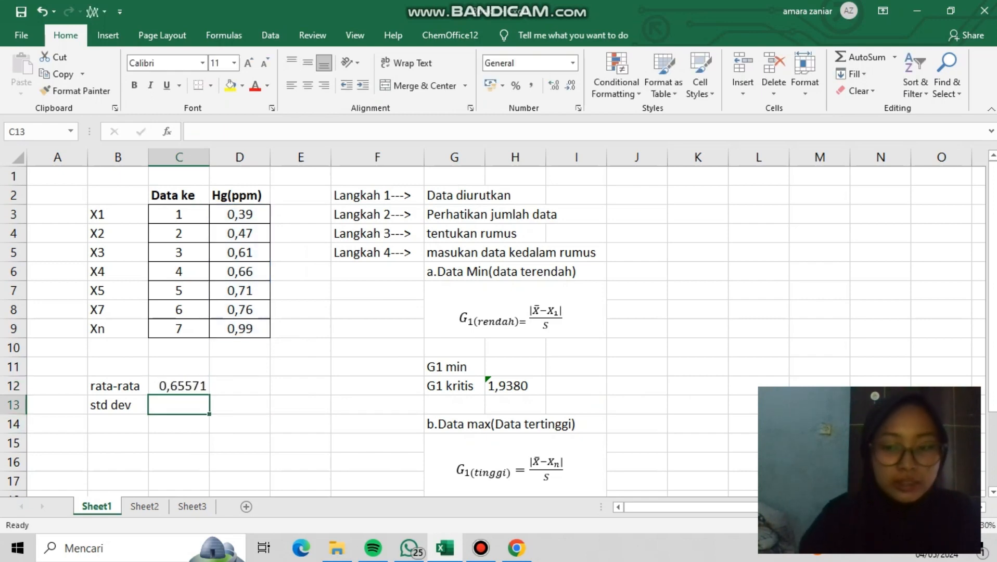
- Calculate the std dev of the Hg(ppm) values in C13 with a STDEV.S formula over D3:D9
type("=st")
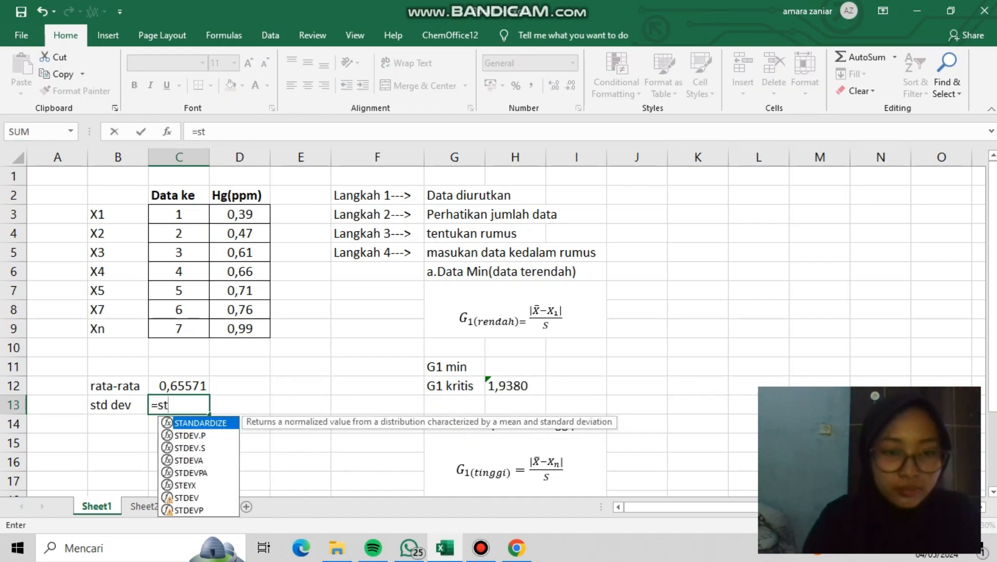
key("Down")
key("Down")
key("Tab")
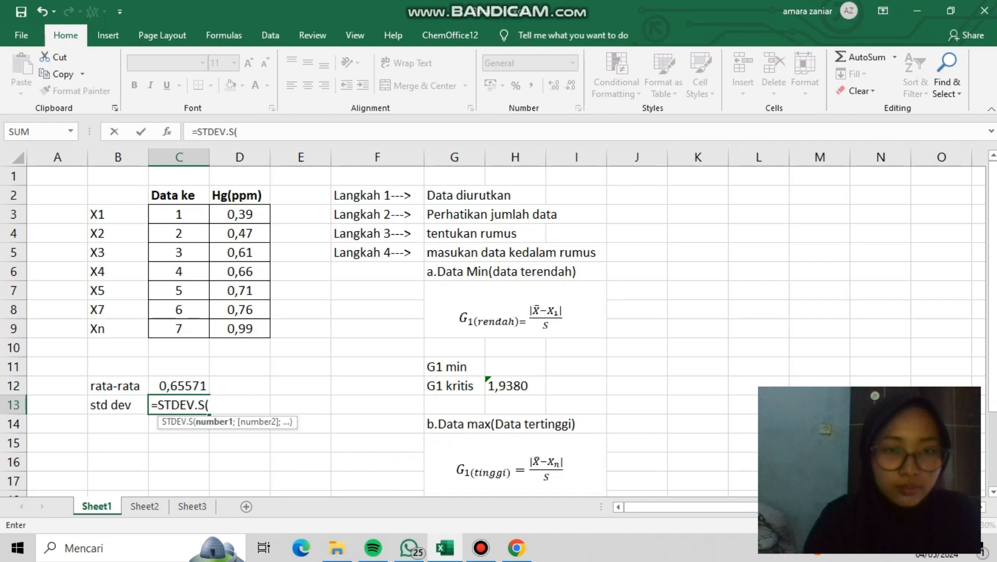
left_click_drag(240, 214, 243, 333)
key("Return")
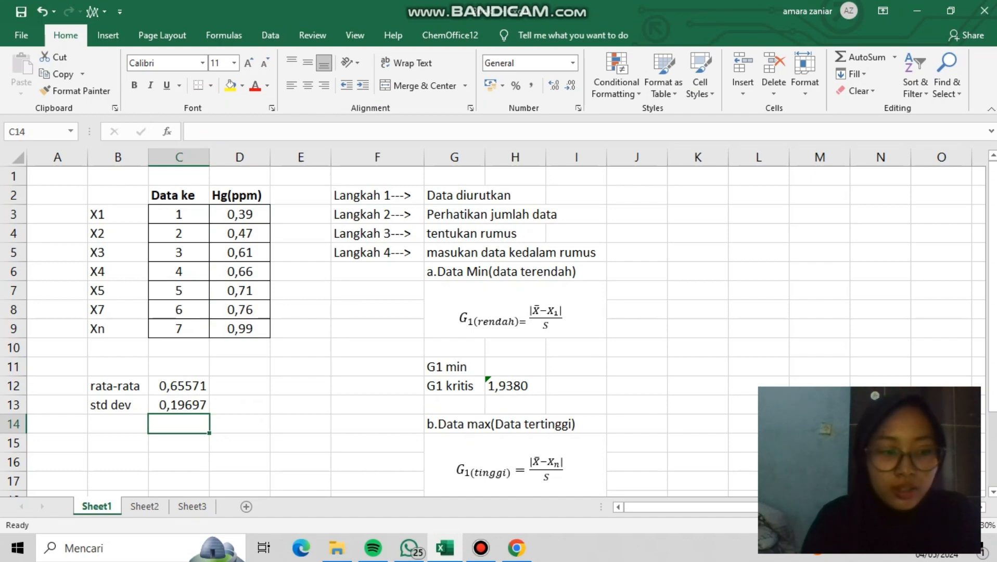
- Calculate G1 min in H11 with the formula =(C12-D3)/(C13)
left_click(515, 367)
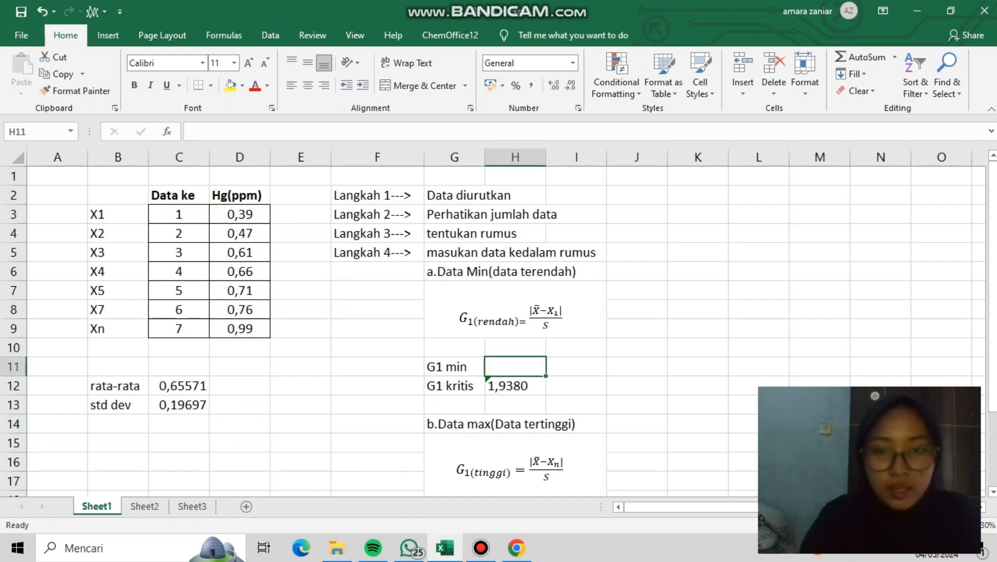
type("=")
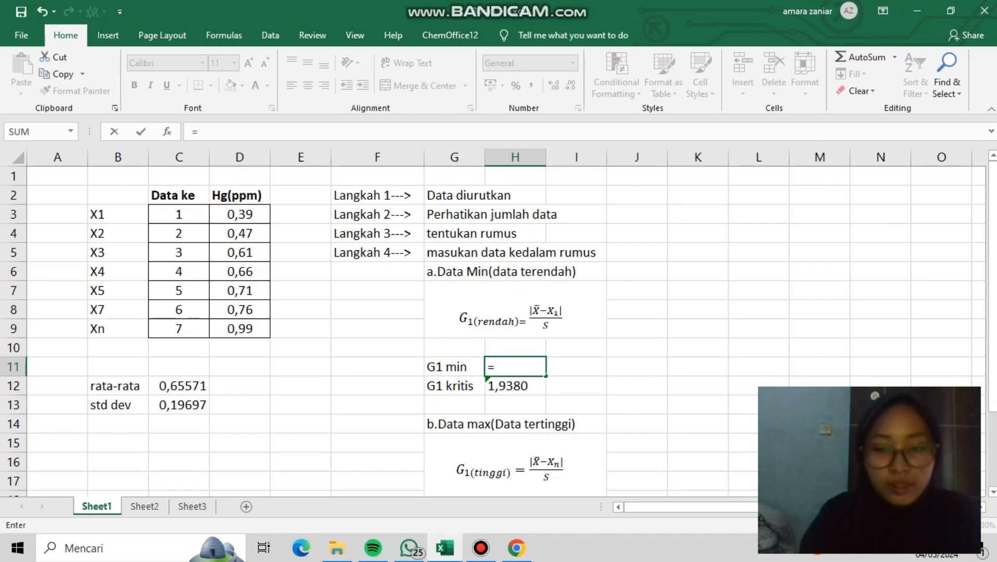
type("(")
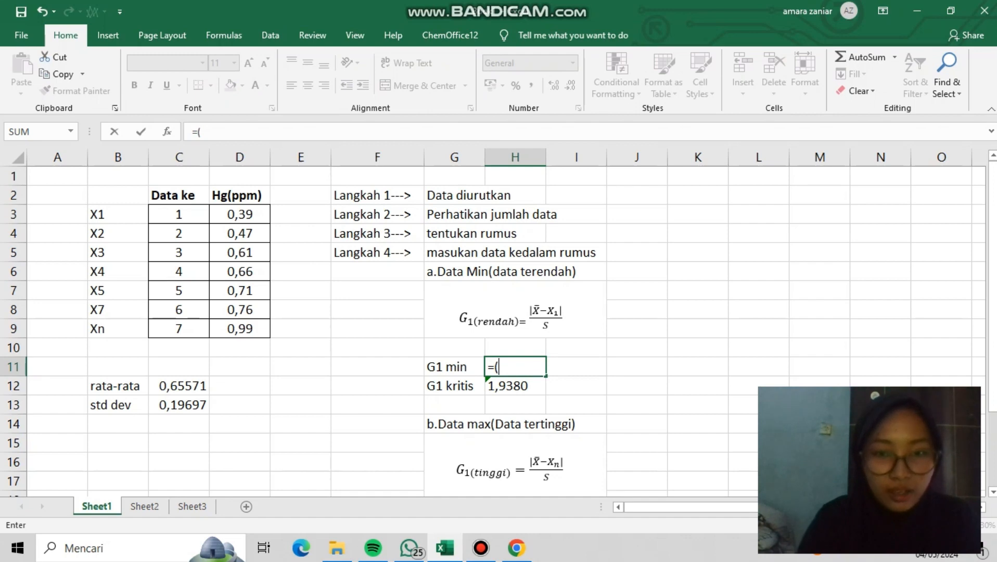
left_click(179, 387)
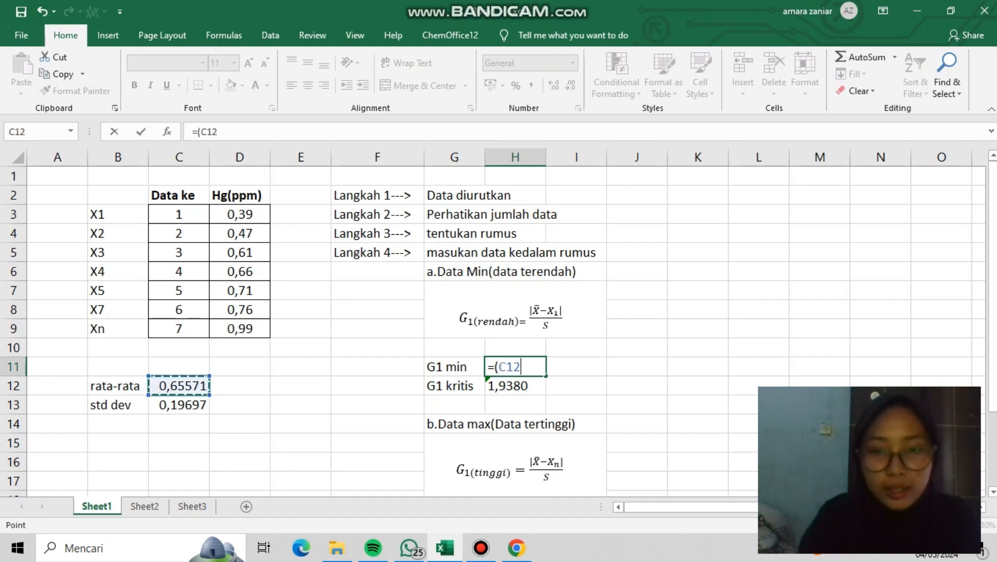
type("-")
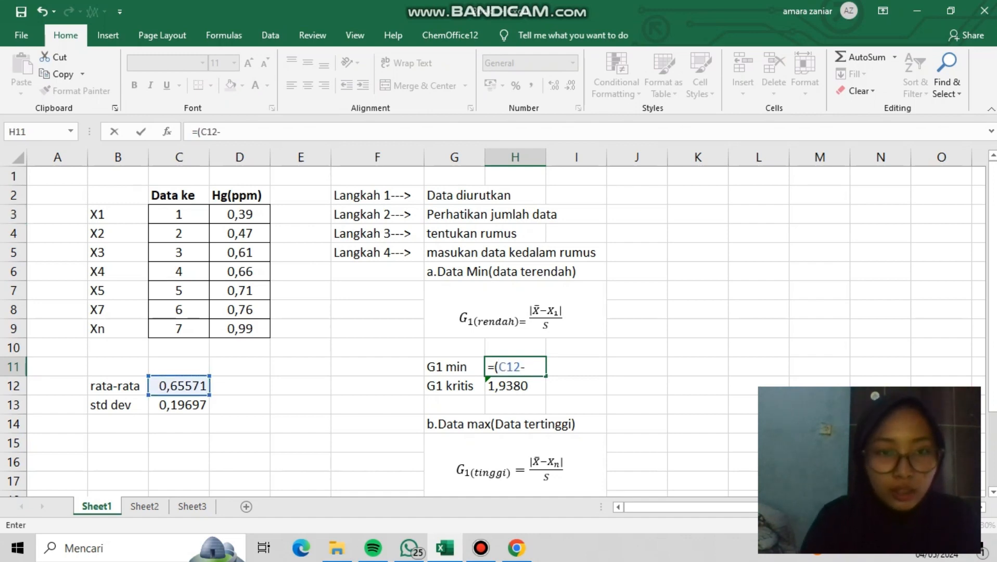
left_click(240, 215)
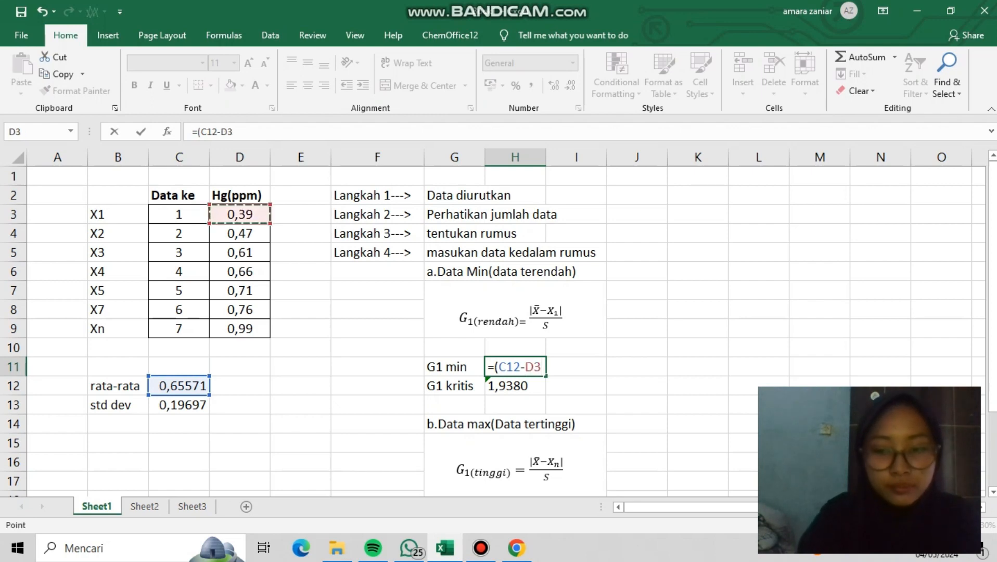
type(")")
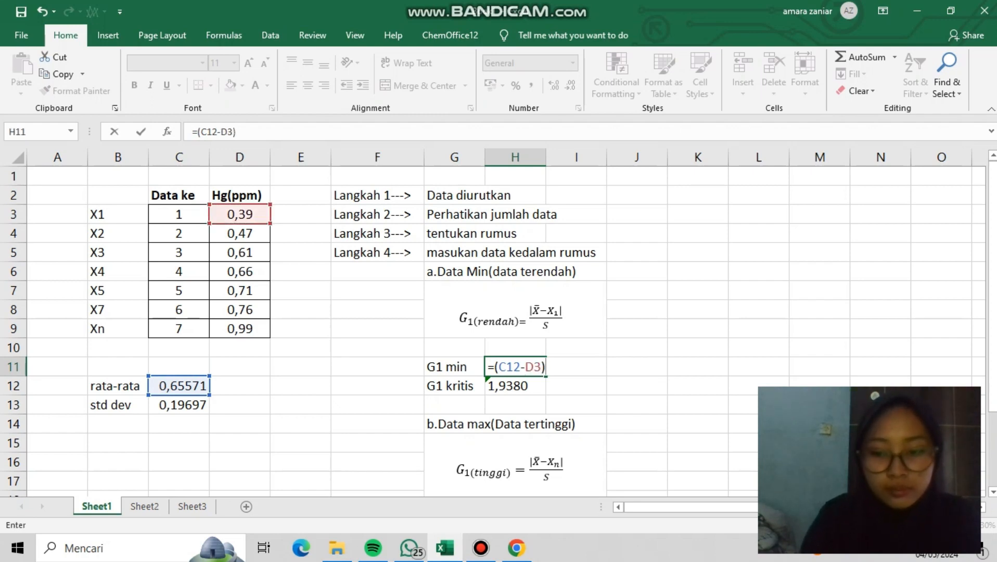
type("/")
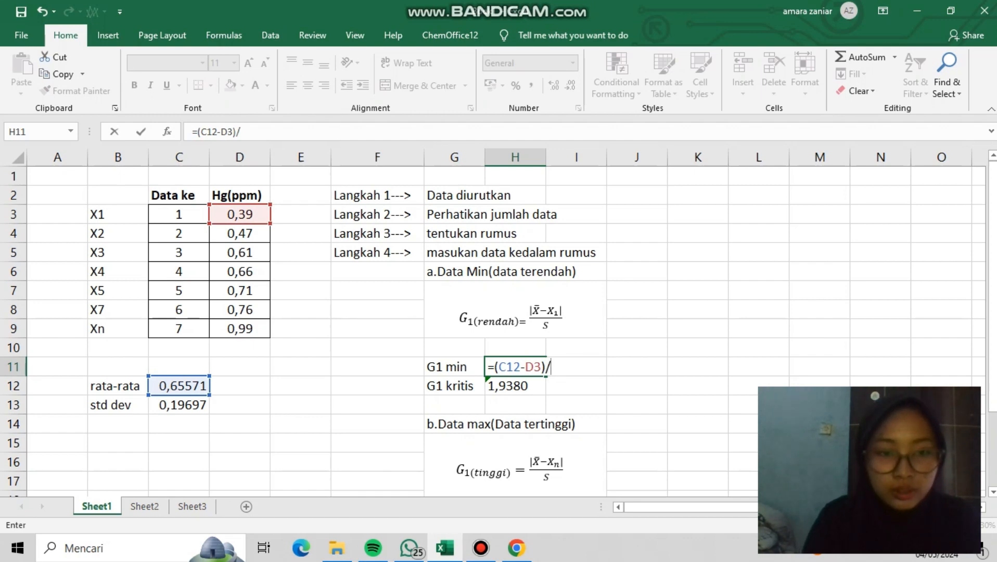
left_click(179, 405)
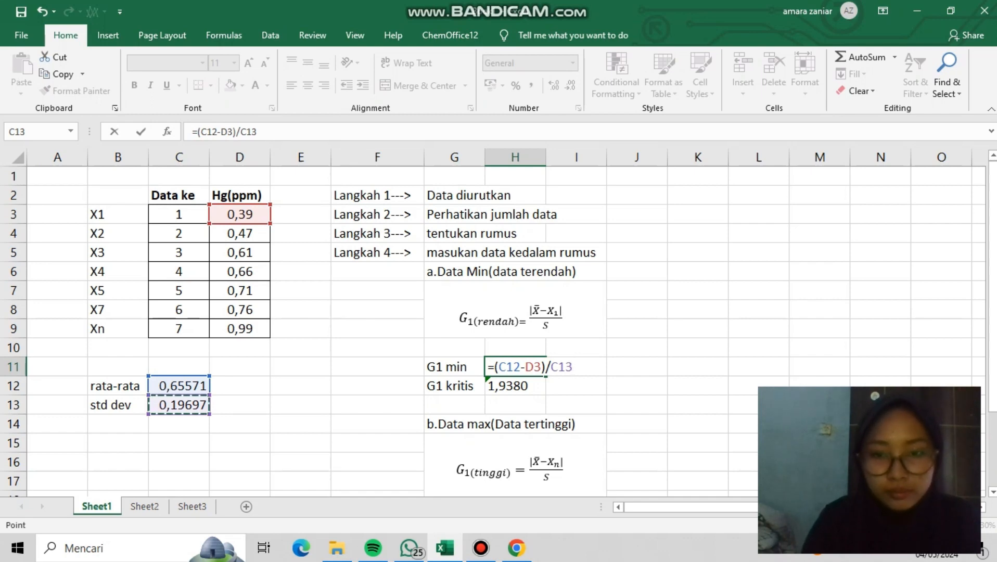
left_click(551, 367)
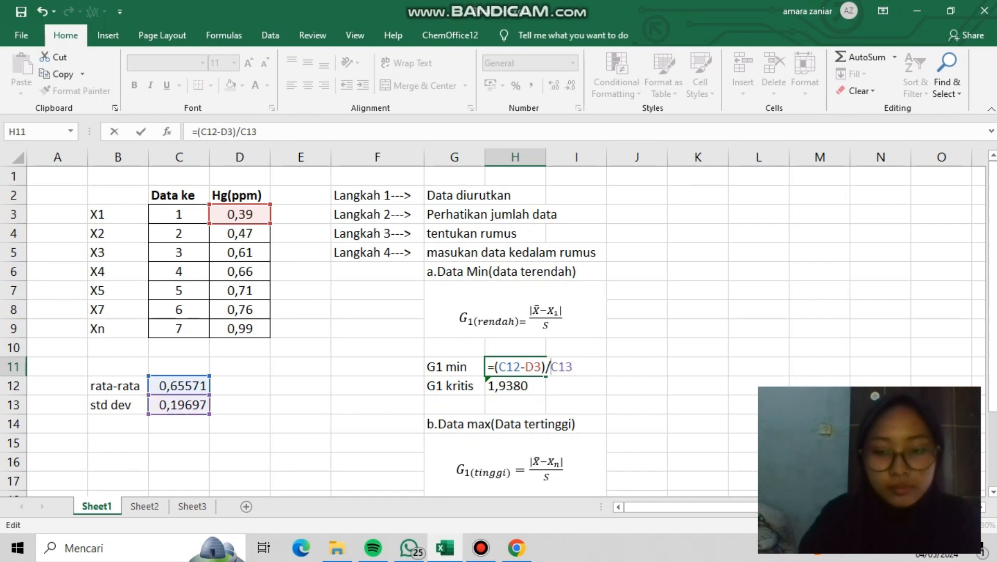
type("(")
left_click(578, 367)
type(")")
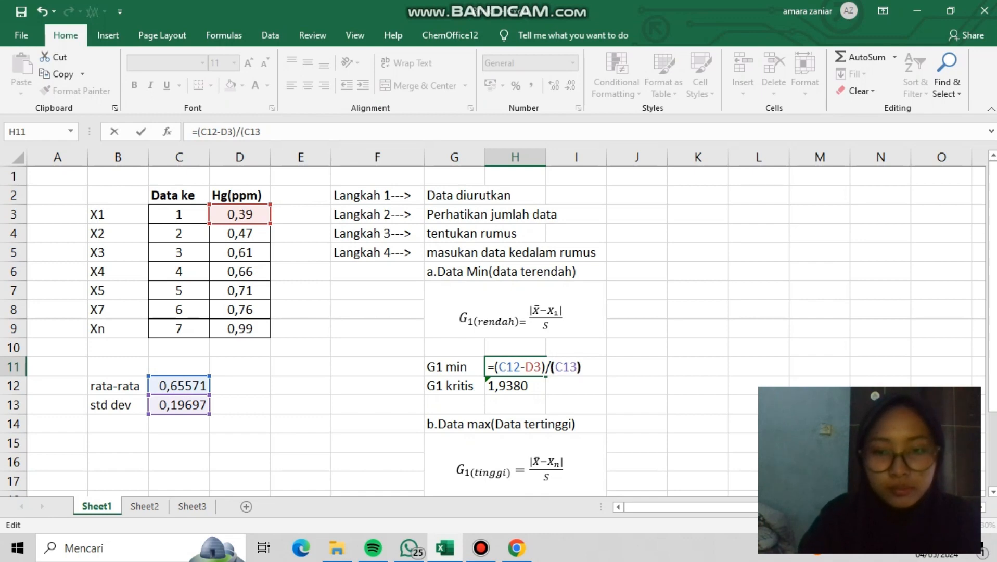
key("Return")
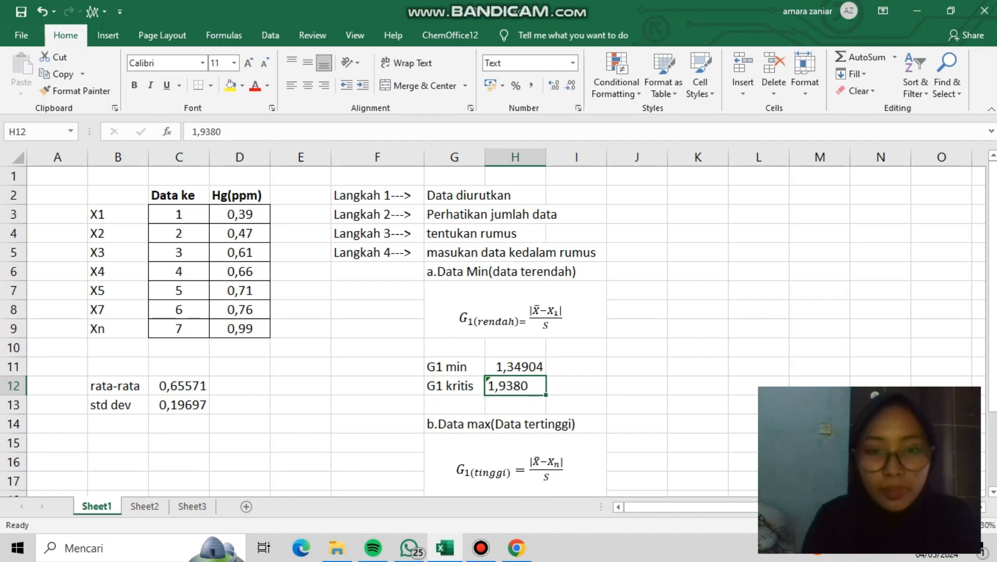
- Calculate G1 max in H19 with the formula =(C12-D9)/C13
key("Down")
key("Down")
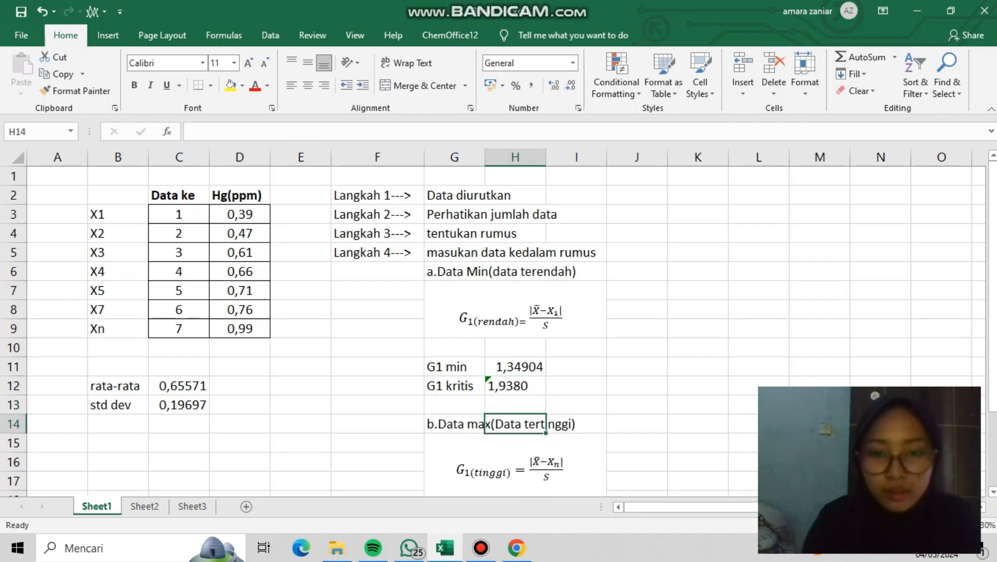
key("Down")
key("Down")
key("Down")
key("Down")
key("Down")
key("Down")
key("Down")
key("Down")
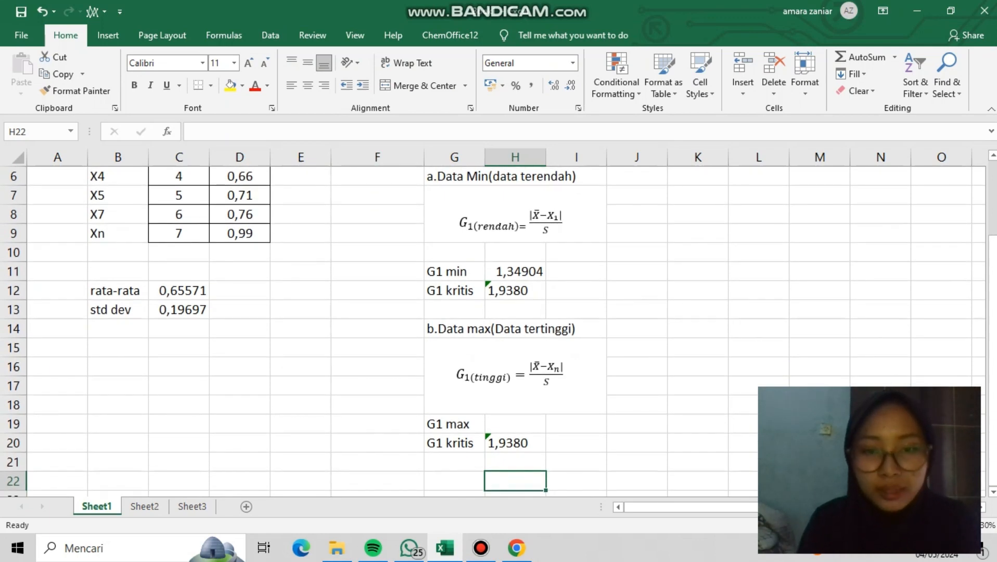
key("Up")
key("Up")
key("Up")
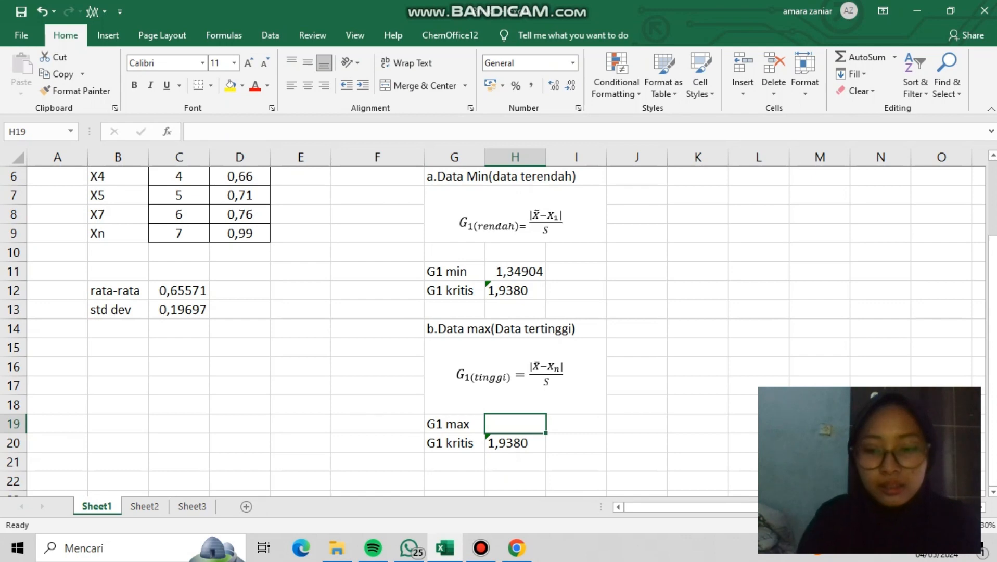
type("=")
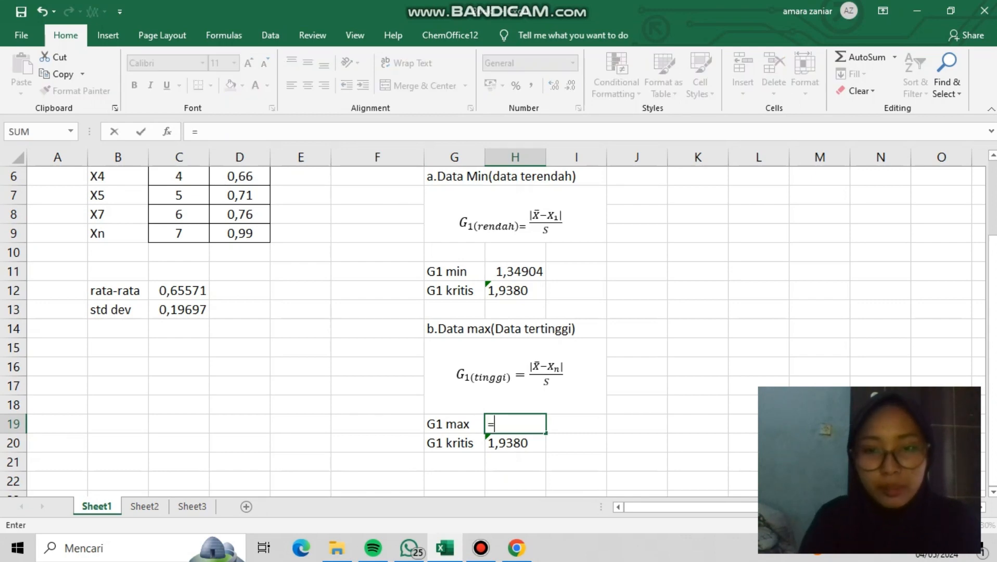
type("(")
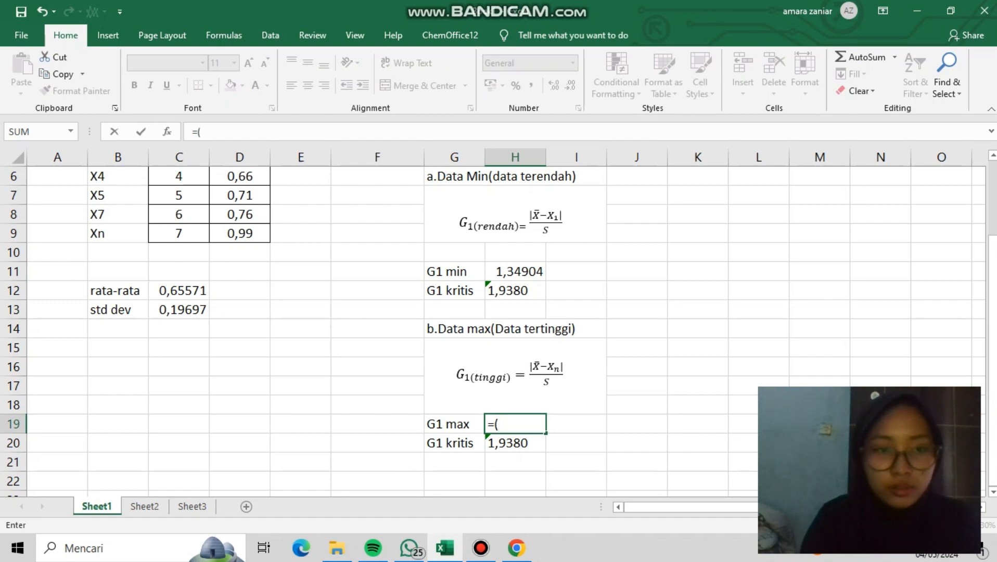
left_click(179, 290)
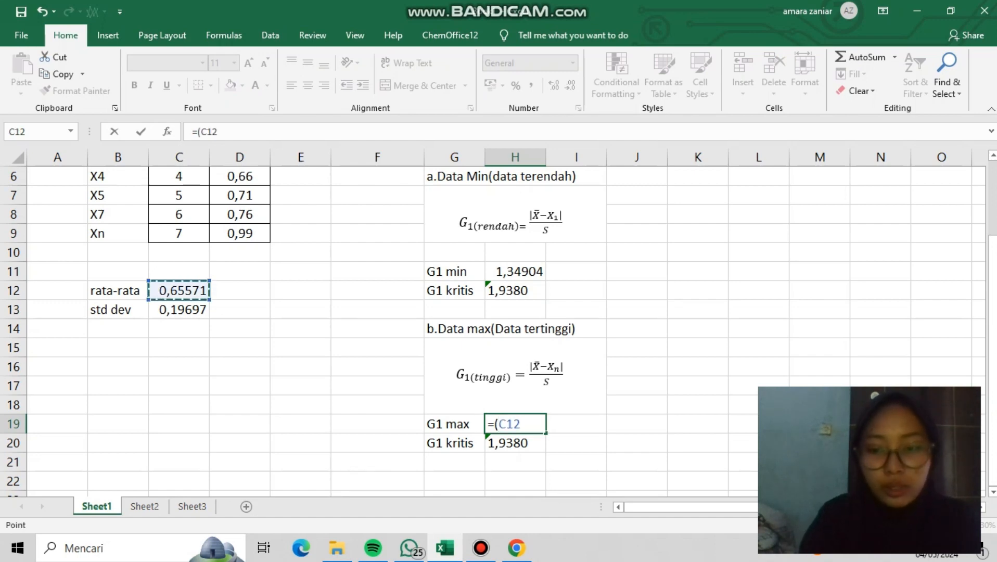
type("-")
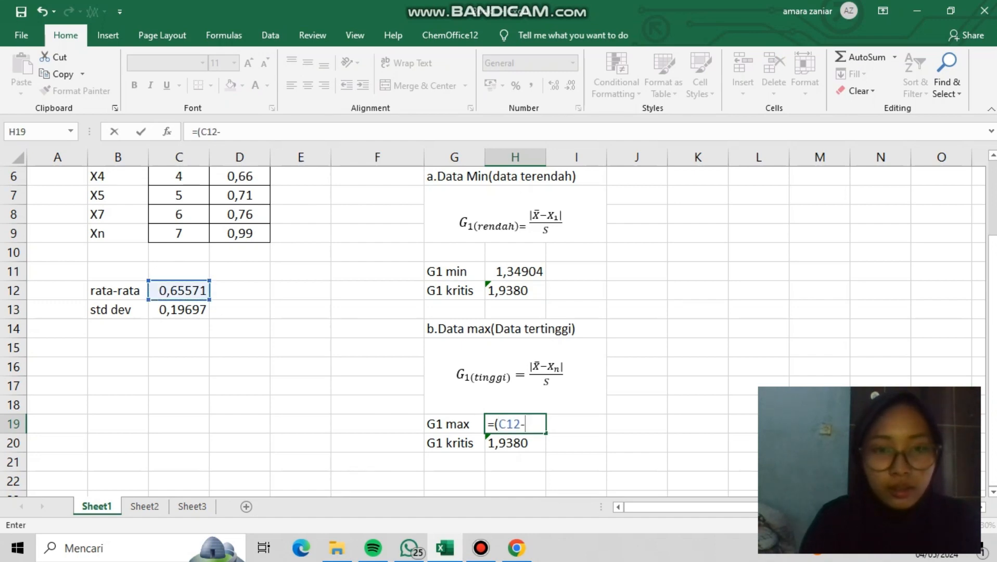
left_click(240, 233)
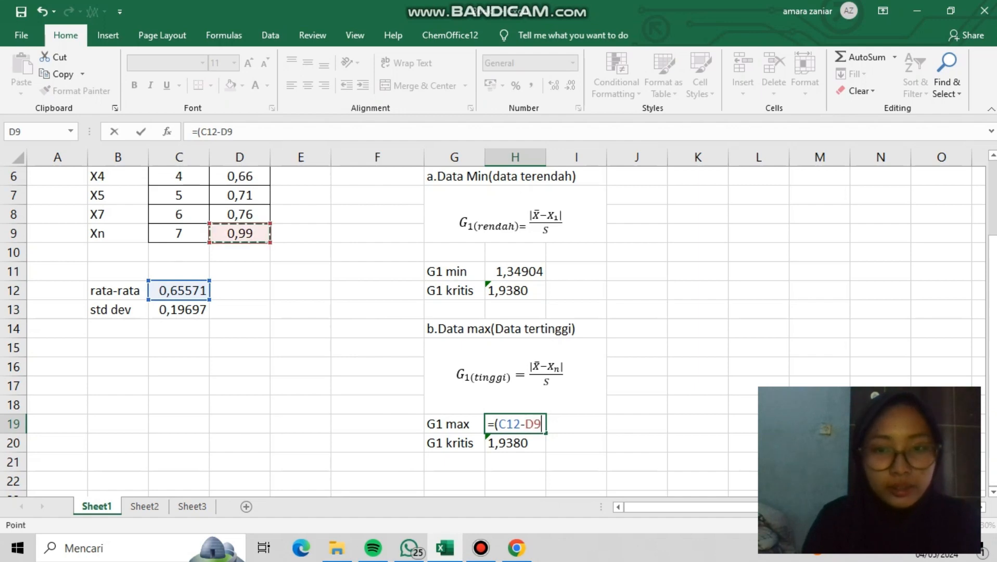
type(")")
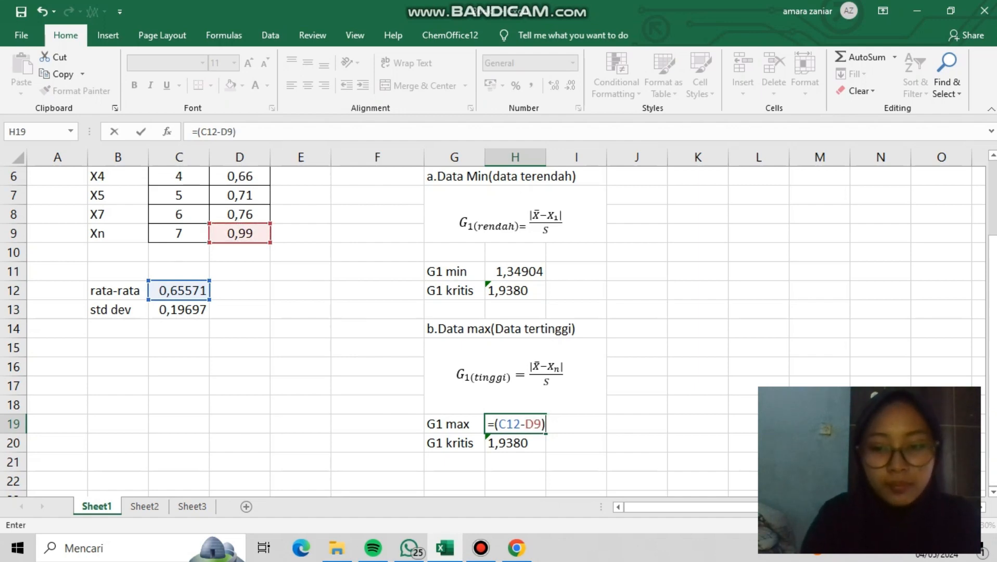
type("/")
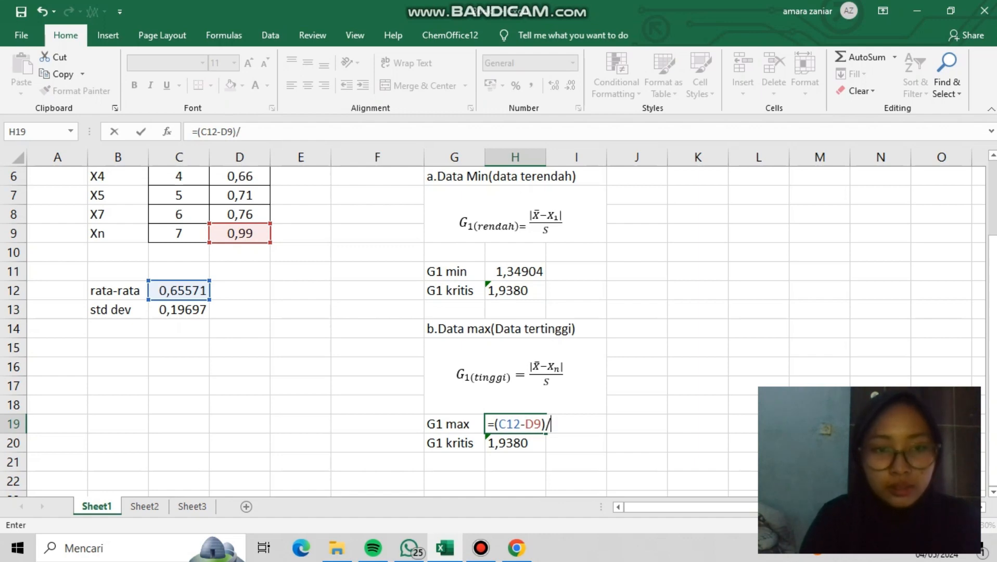
left_click(179, 310)
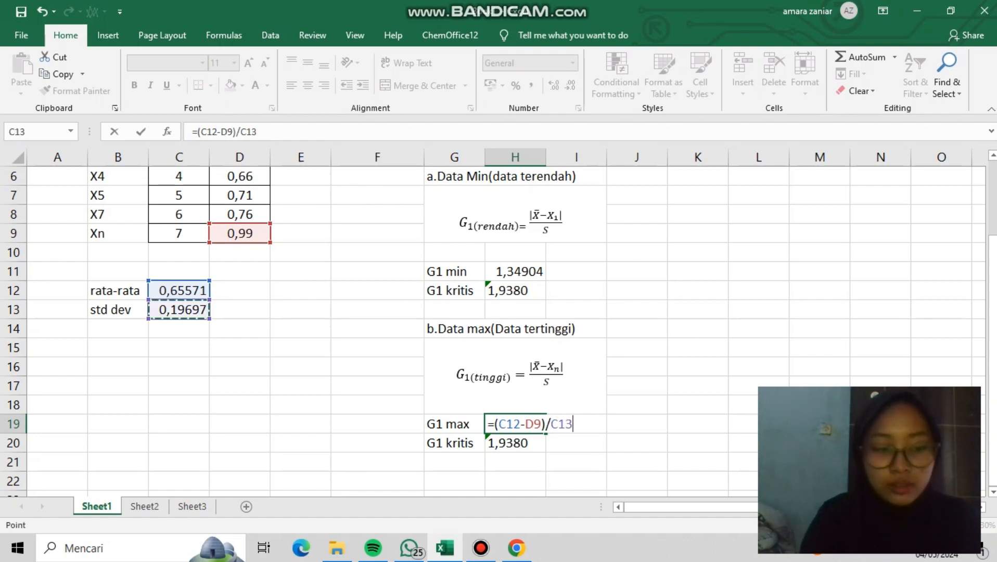
key("Return")
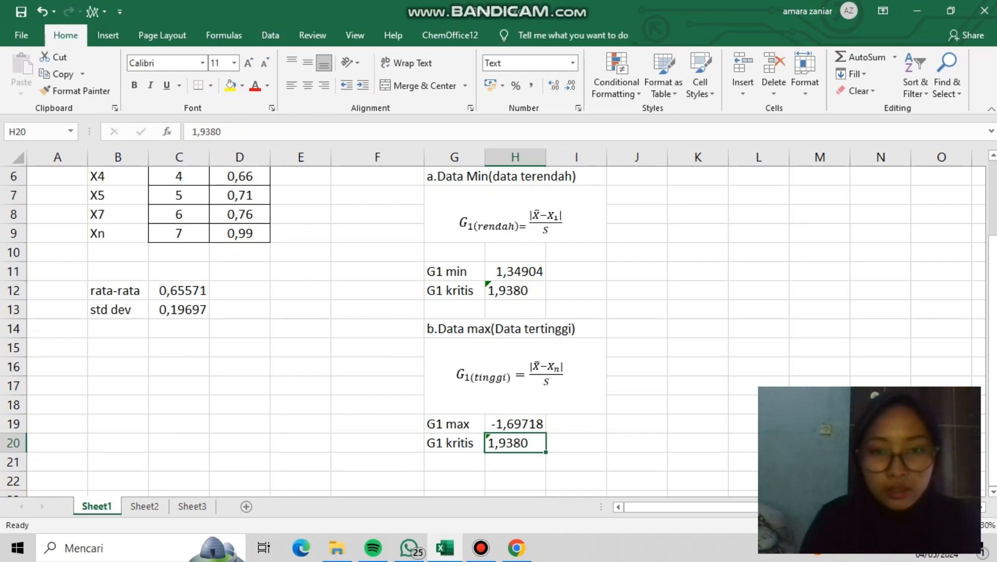
- Enter the G1 min conclusion in F13 as "keismpulan =G1 min<G1 kritis,maka data tidak dibuang"
left_click(377, 310)
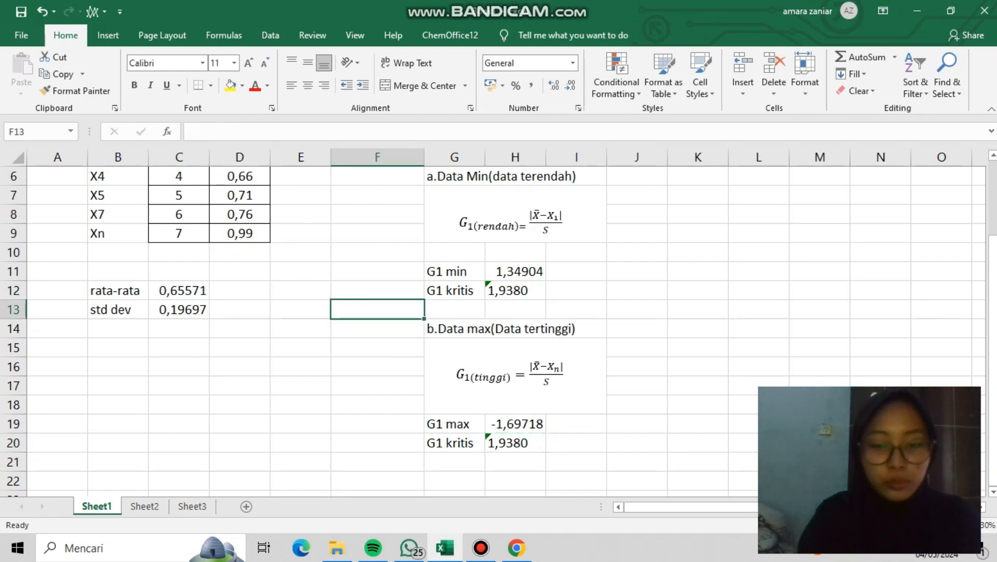
type("keismpulan")
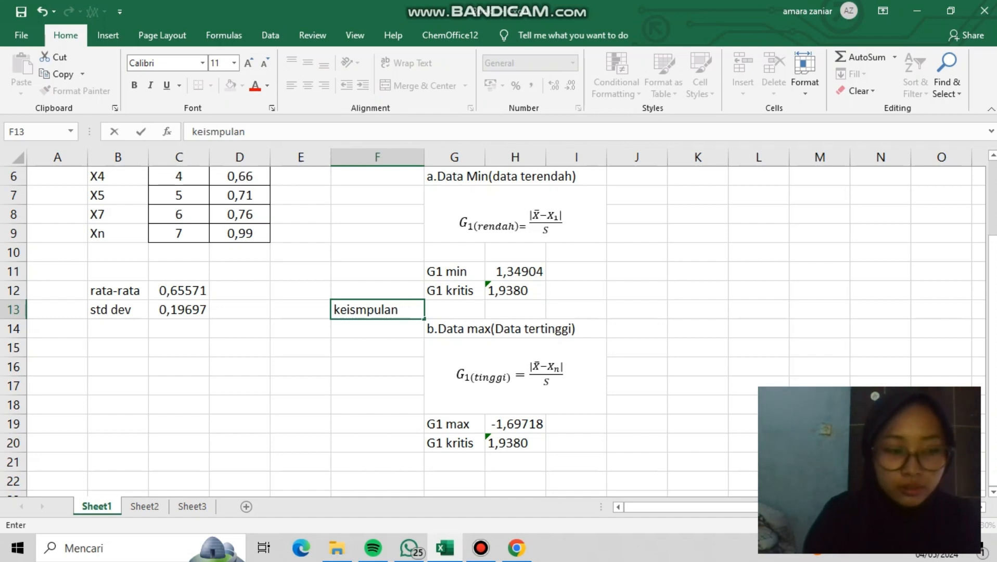
type("=")
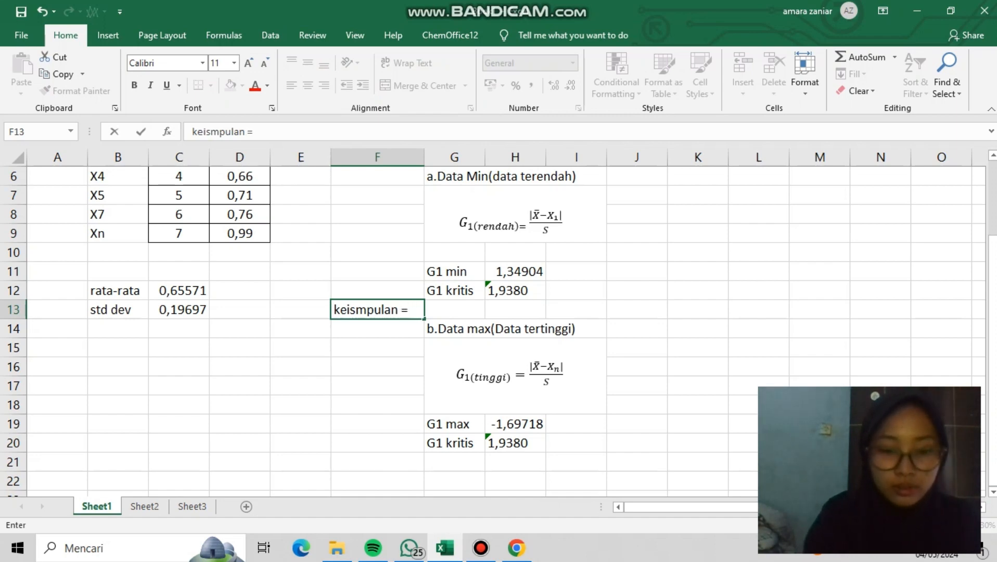
type("G1")
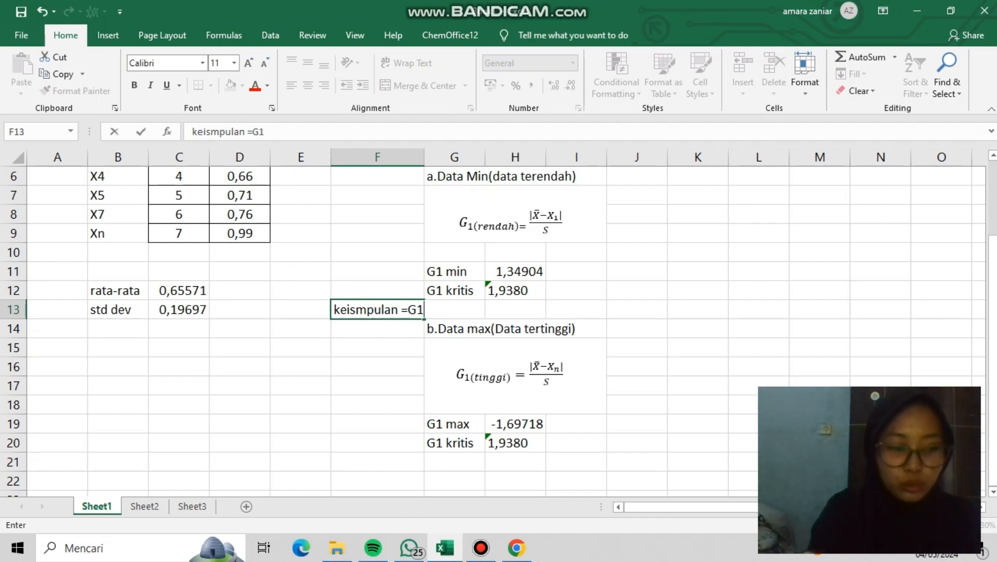
type(" m")
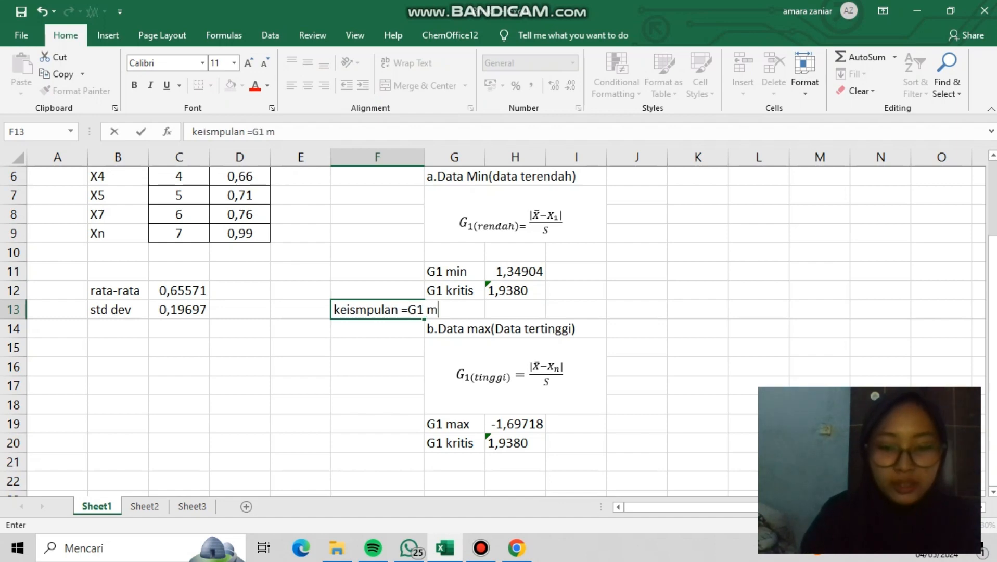
type("in")
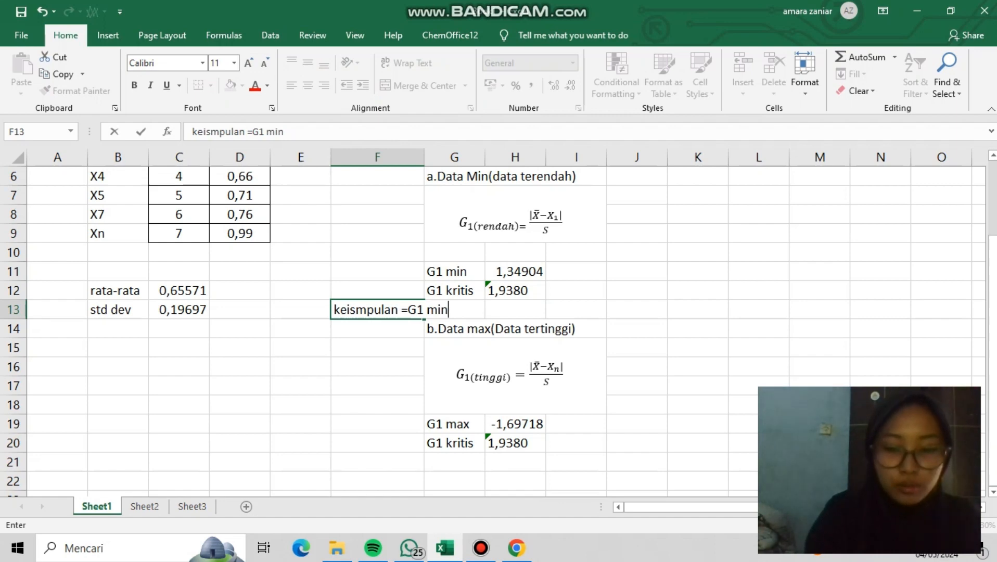
type("<")
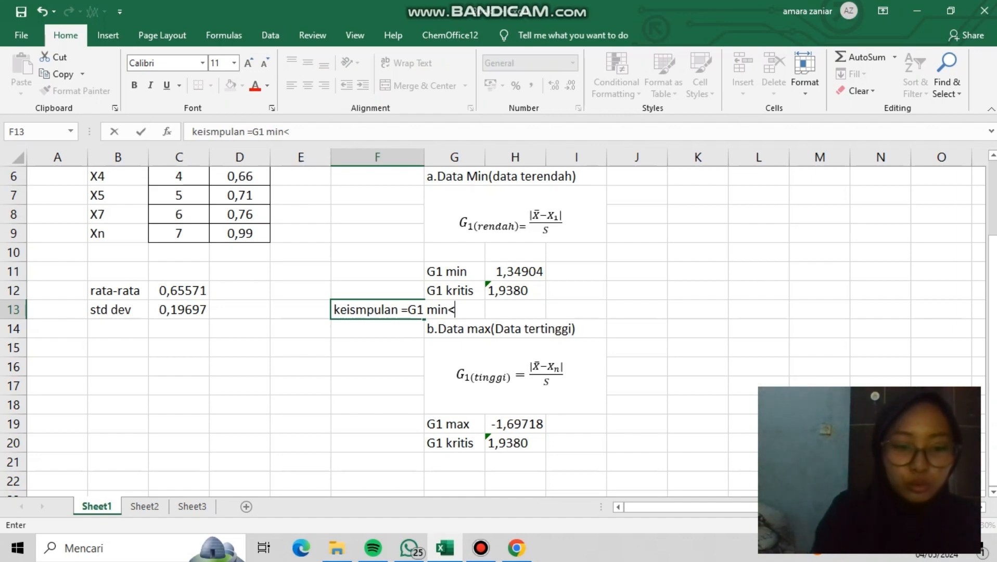
type("G1 ")
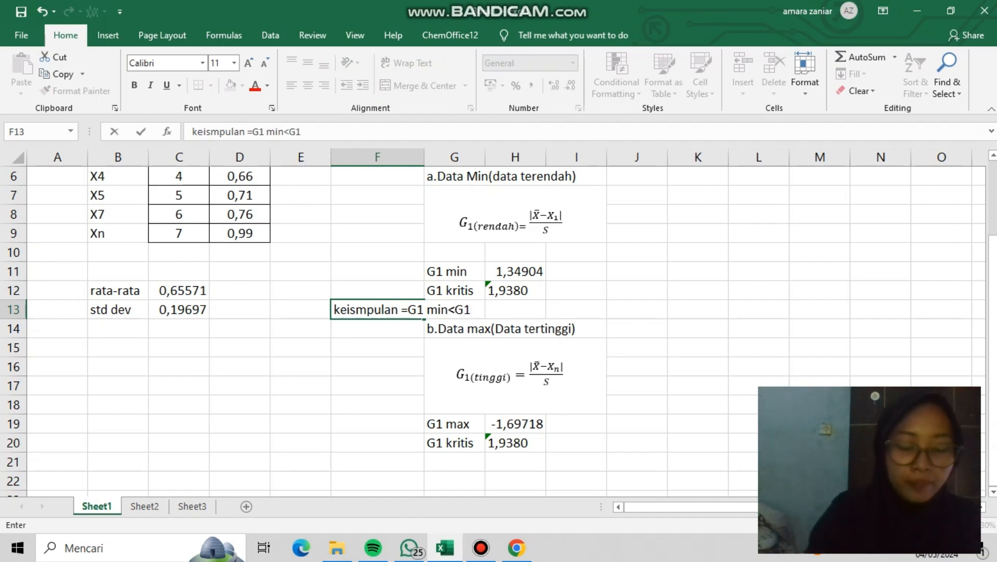
type("krir")
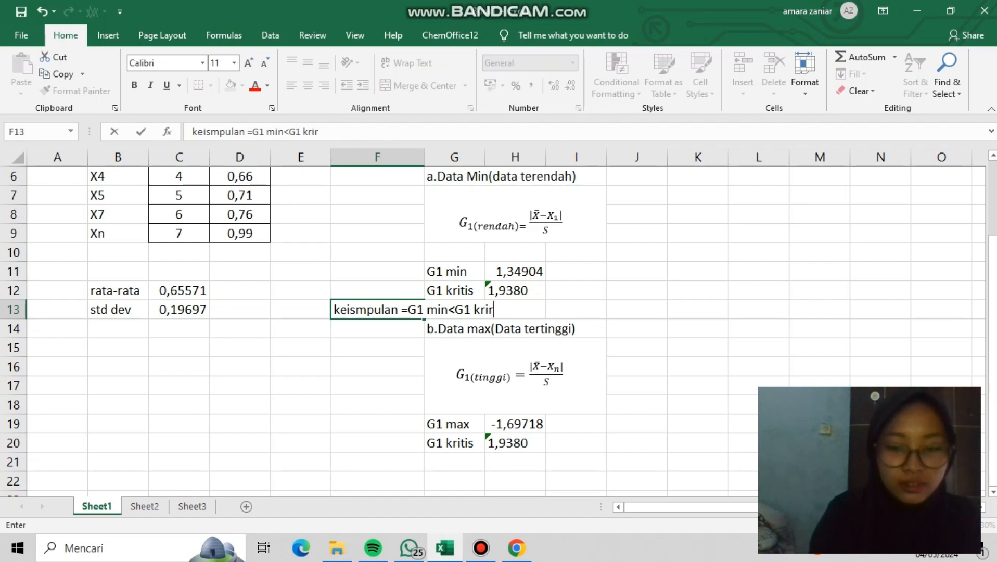
key("BackSpace")
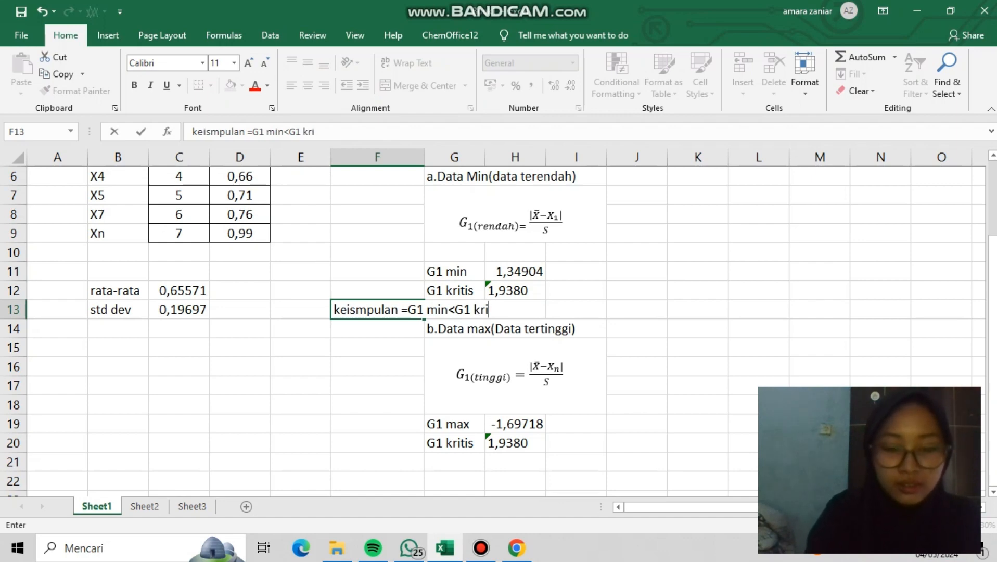
type("tis")
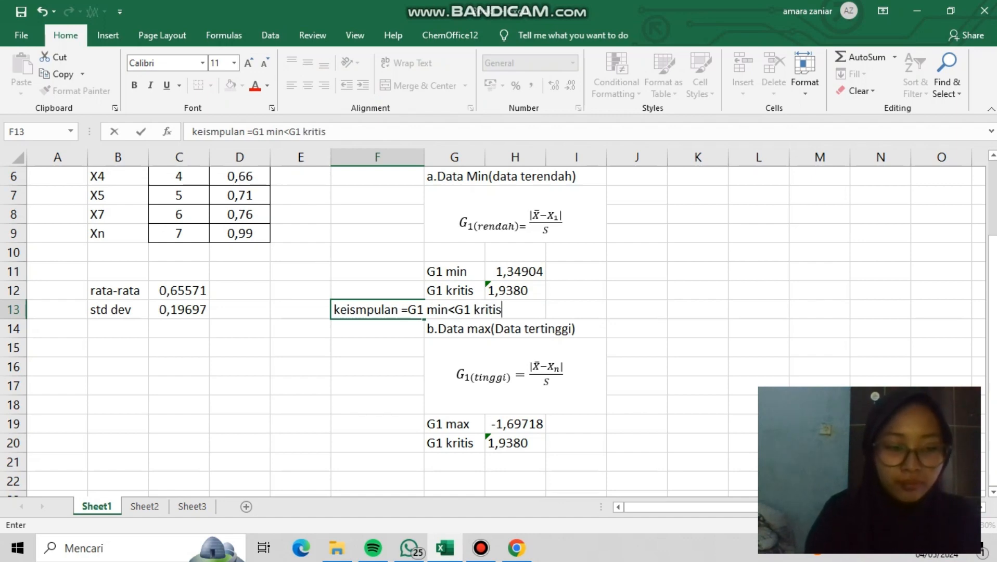
type(",m")
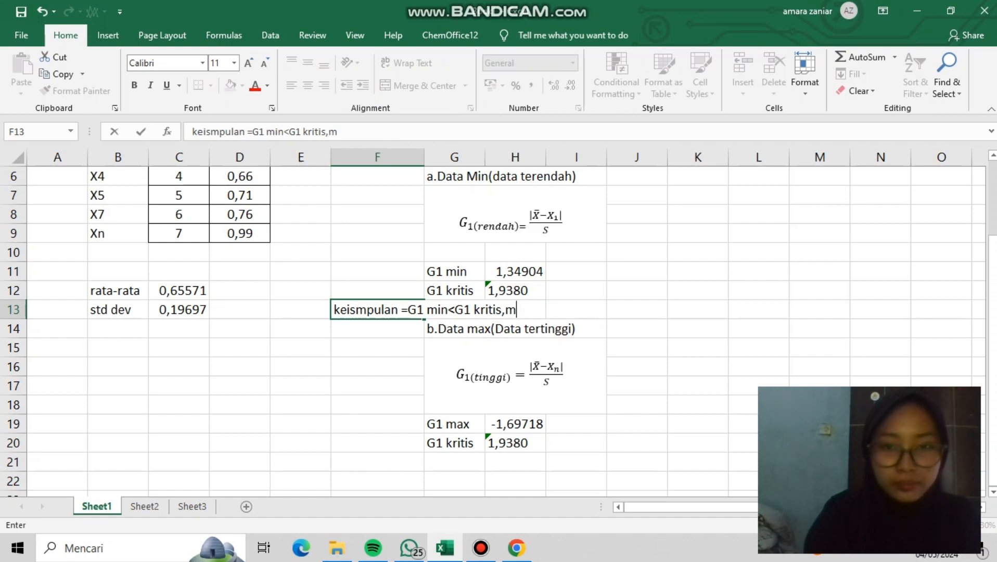
type("ak")
key("BackSpace")
type("a")
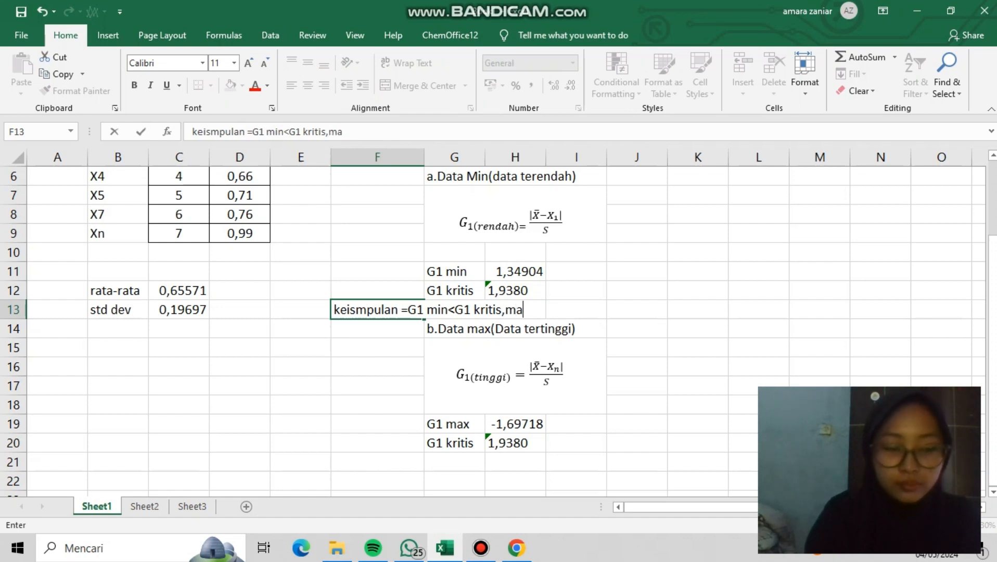
type("ka da")
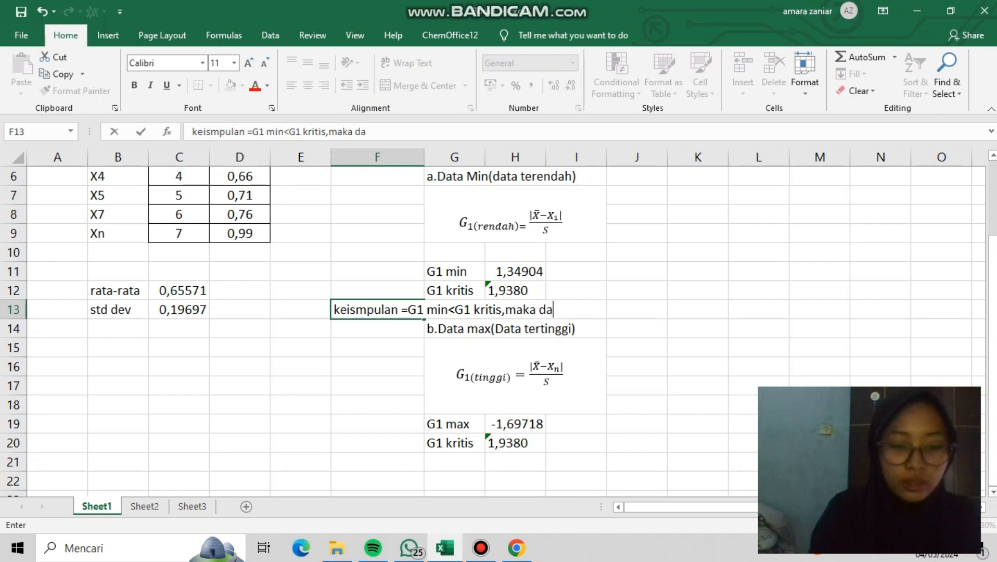
type("ta tid")
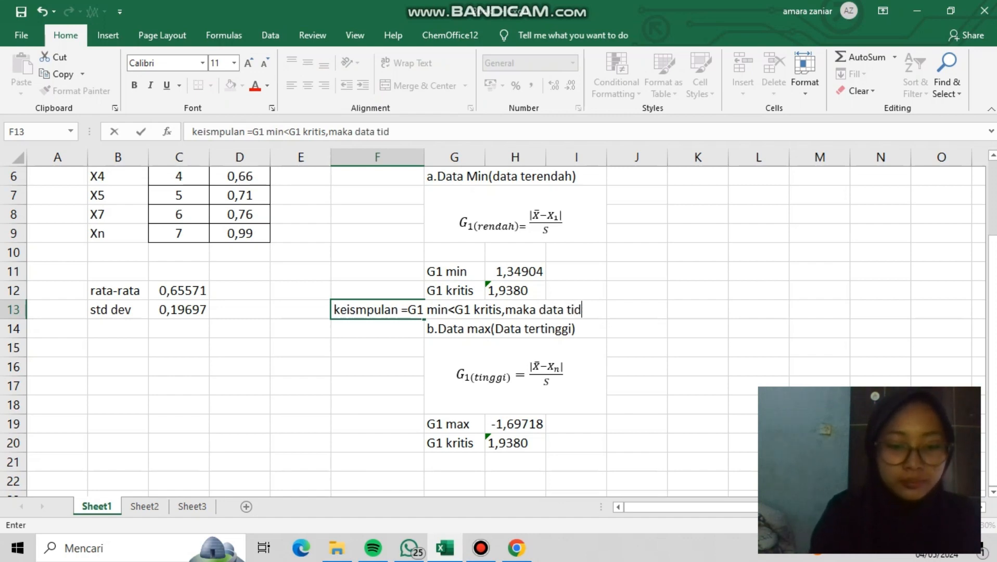
type("ak d")
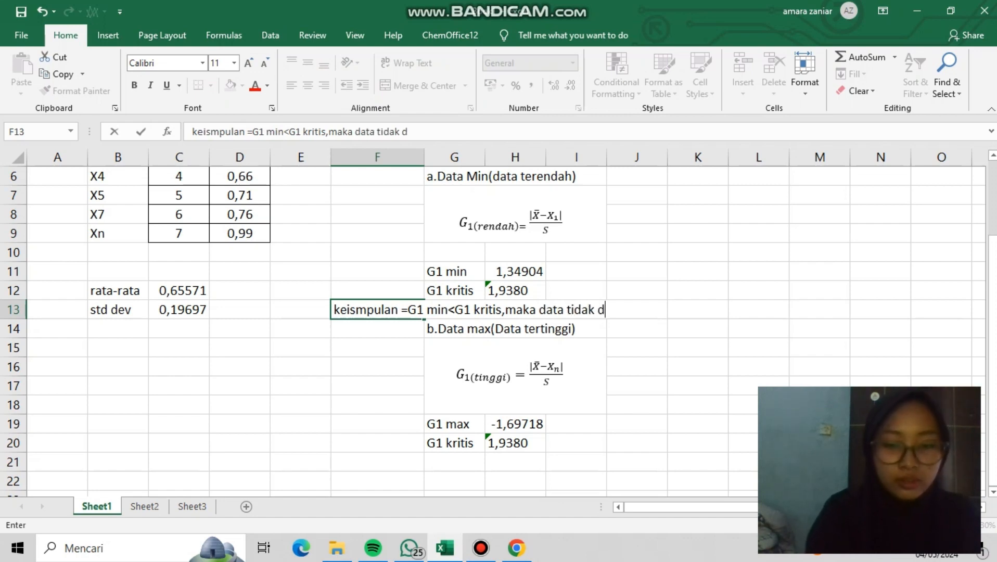
type("ibuan")
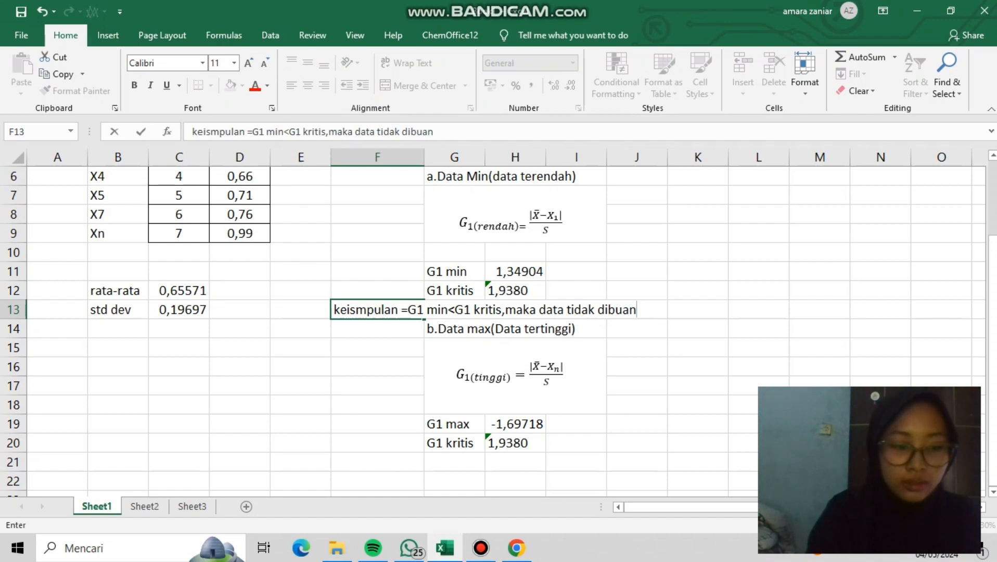
type("g")
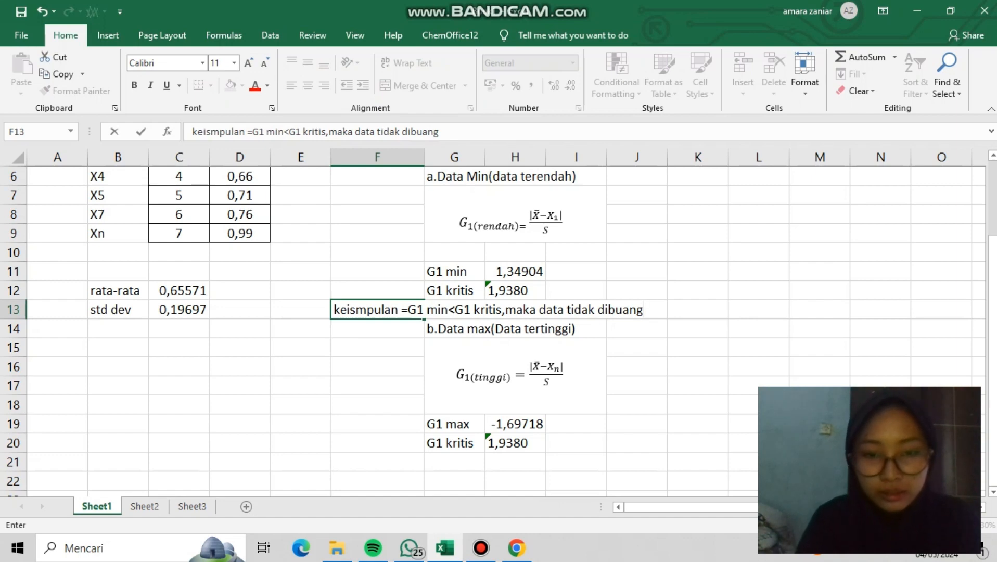
- Enter the G1 max conclusion in F21 as "kesimpulan=G1 max<G1 kritis,maka data tidak dibuang"
left_click(377, 462)
type("ke")
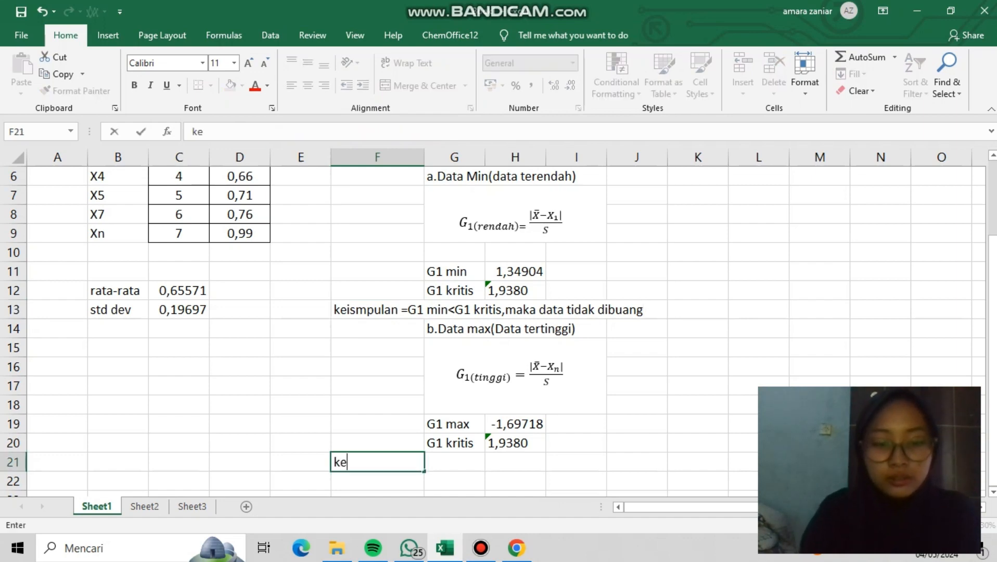
type("simpu;")
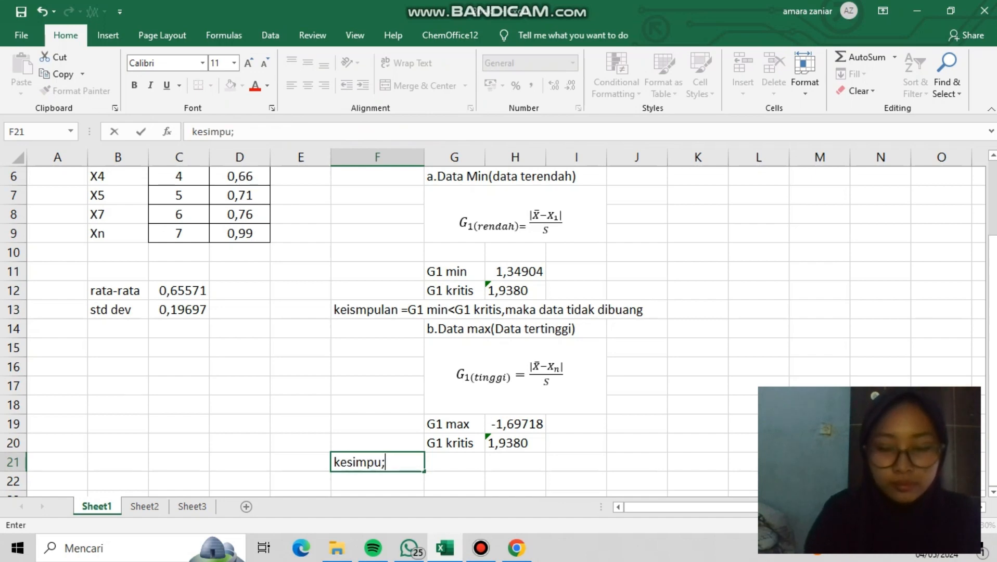
key("BackSpace")
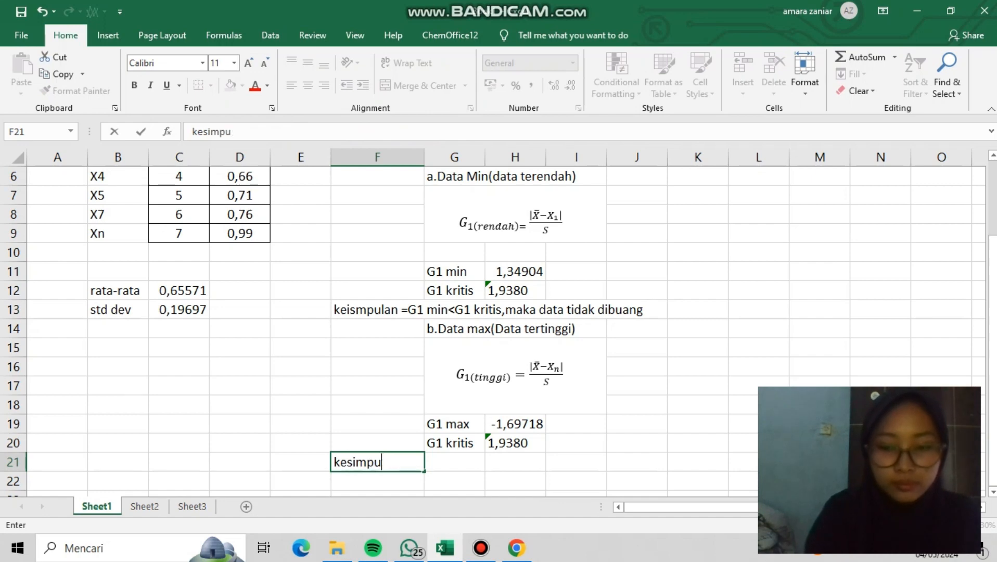
type("lan")
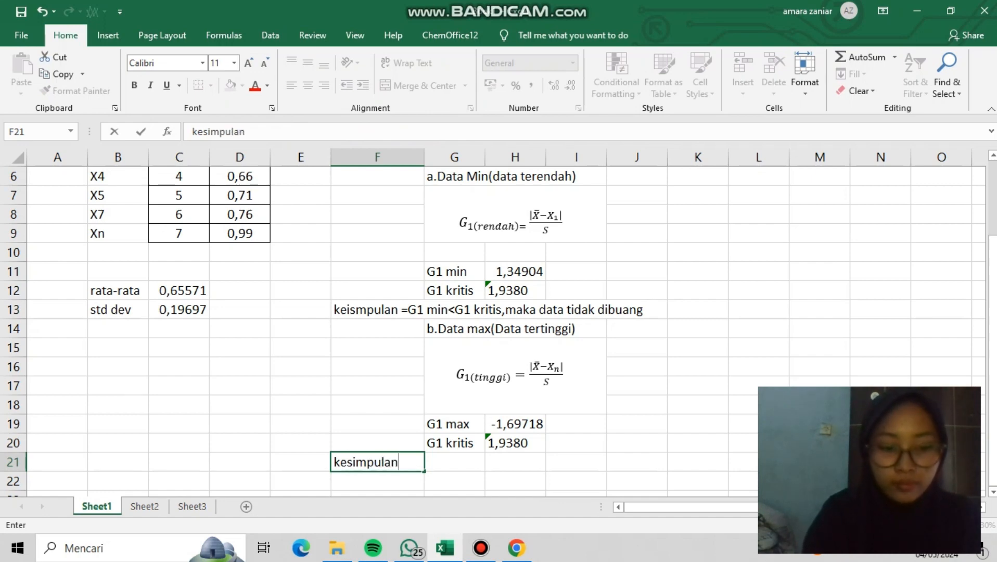
type("=")
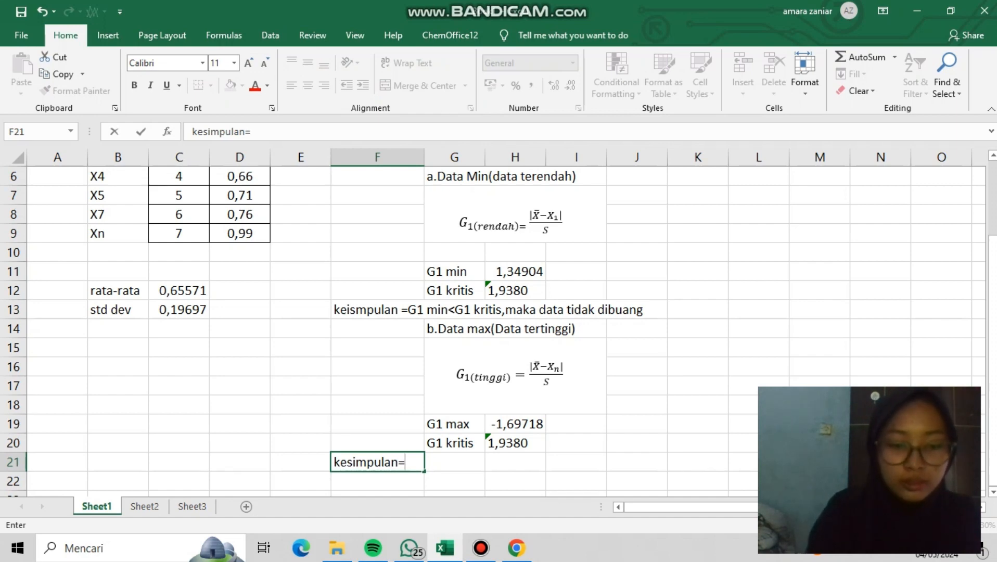
type("G1 ")
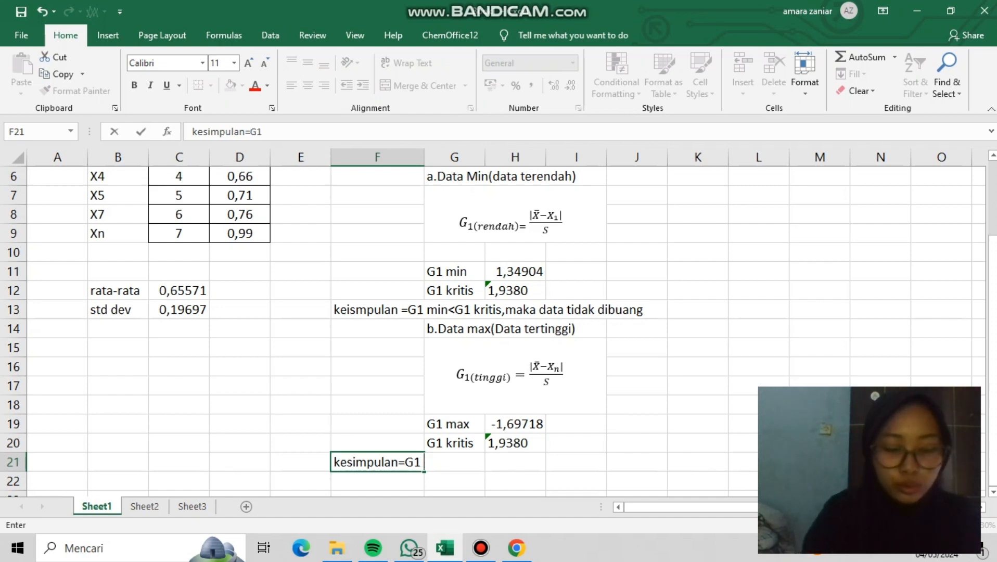
type("ma")
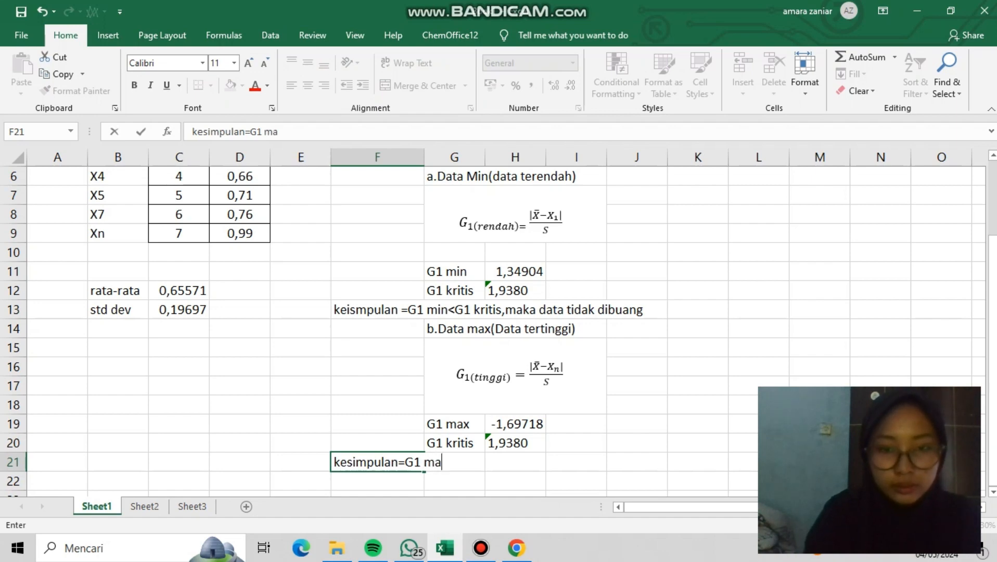
type("x")
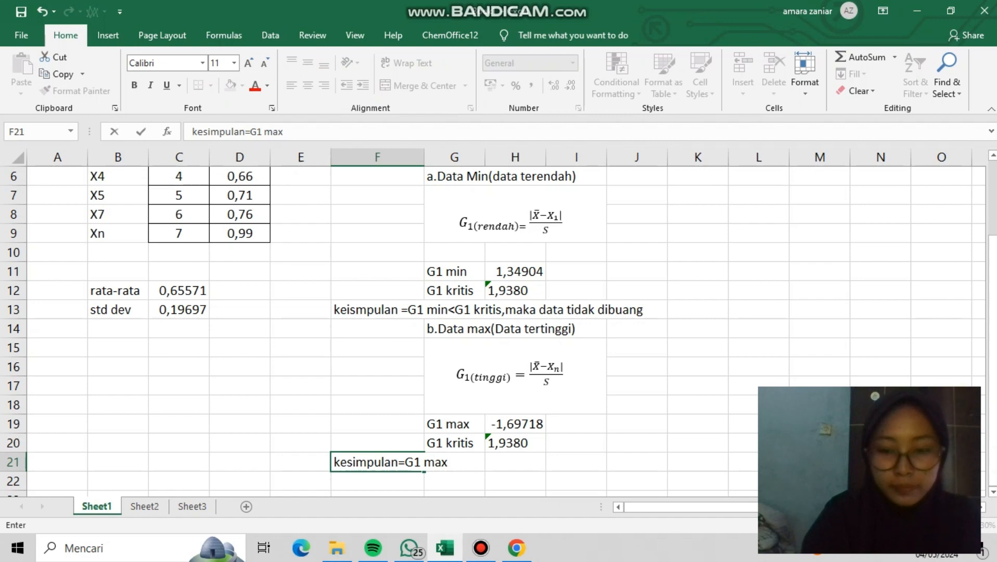
type("<")
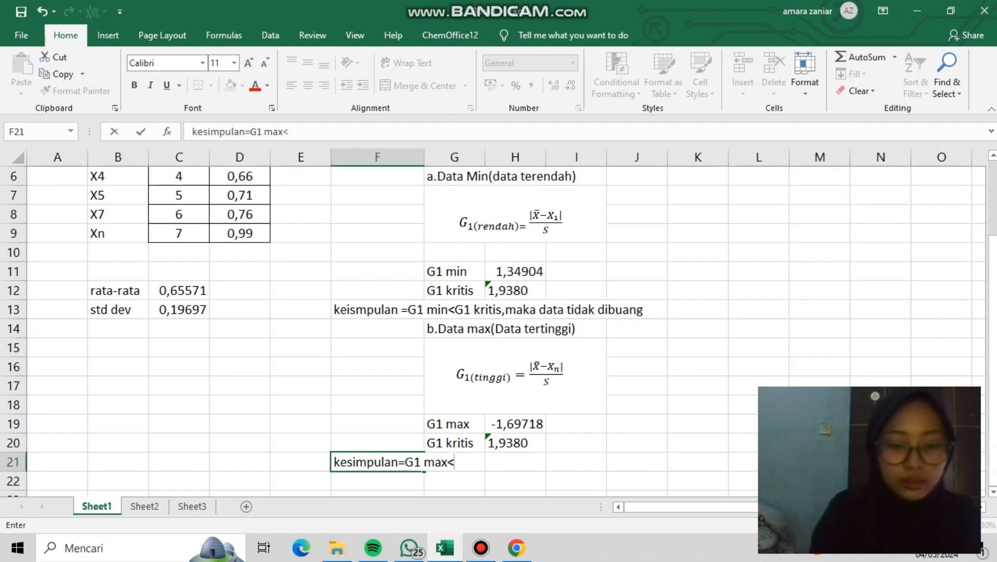
type("G1")
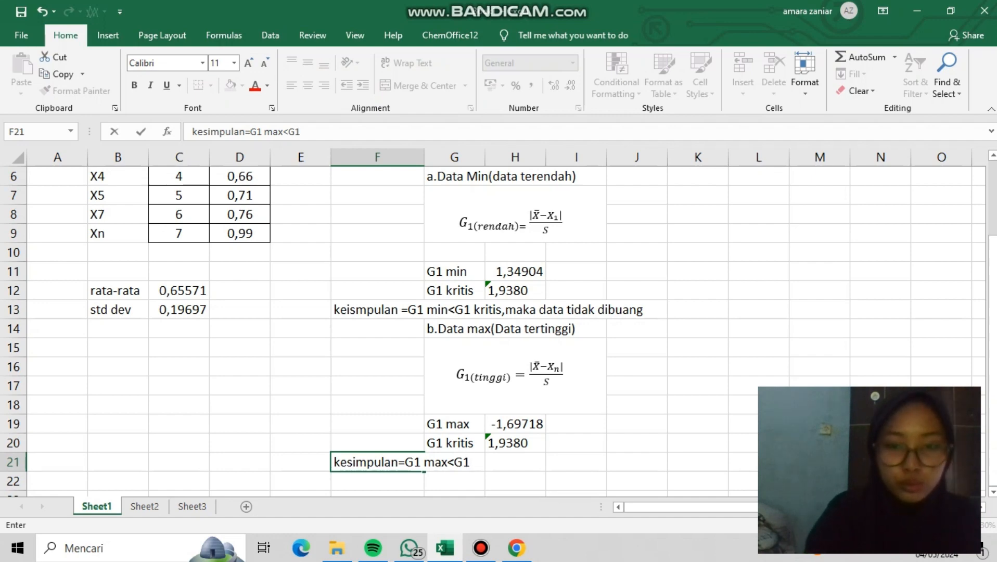
type(" kr")
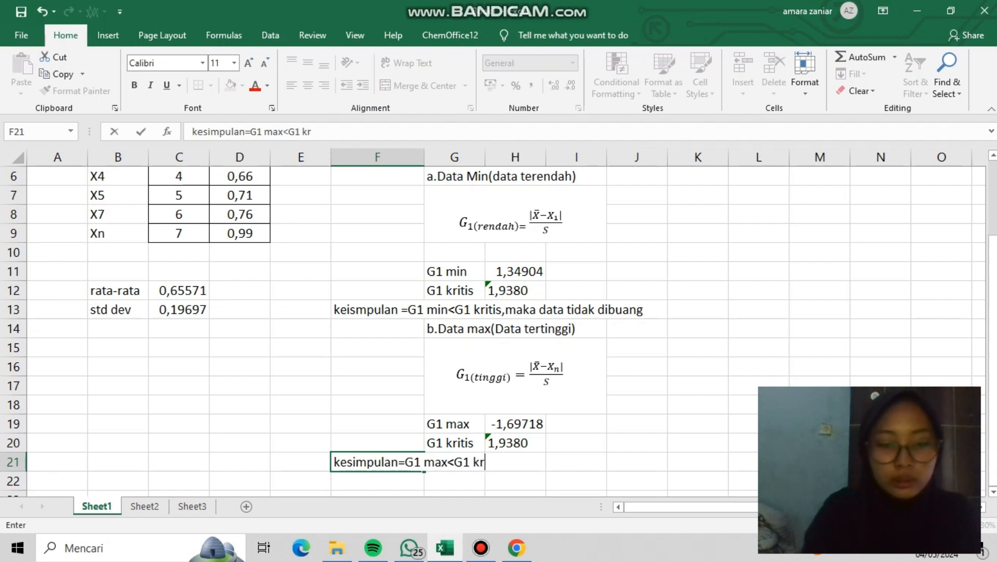
type("itis")
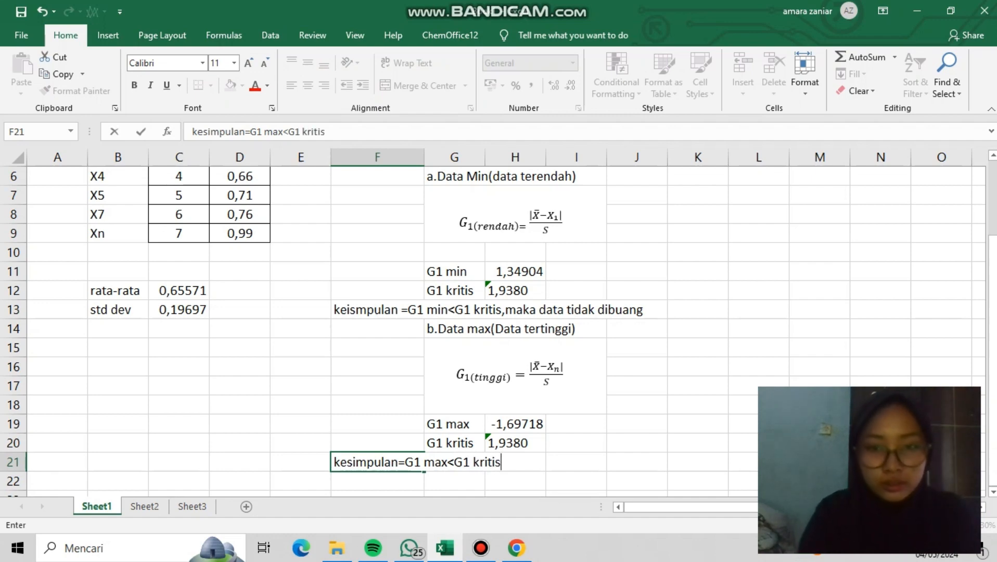
type(",m")
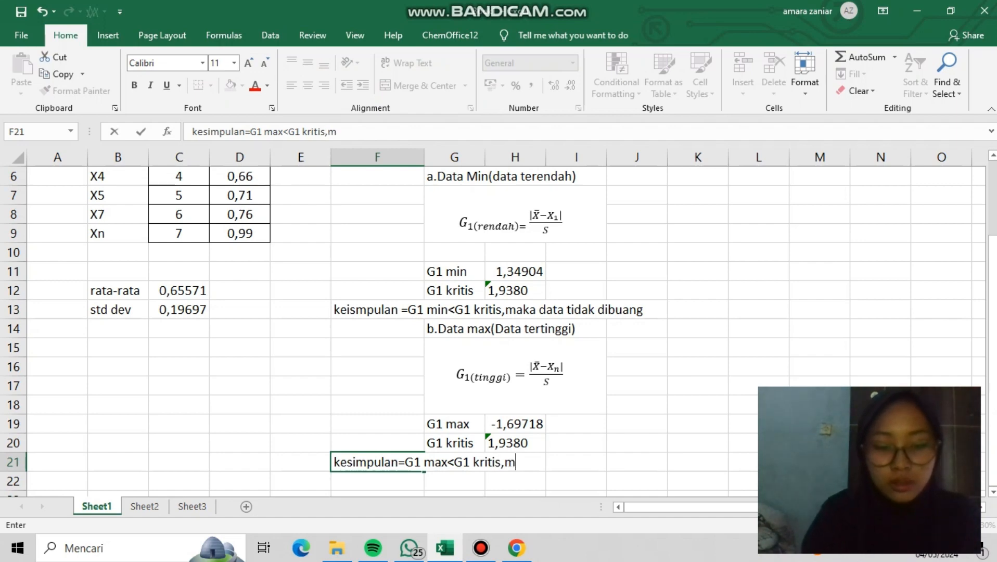
type("aka dat")
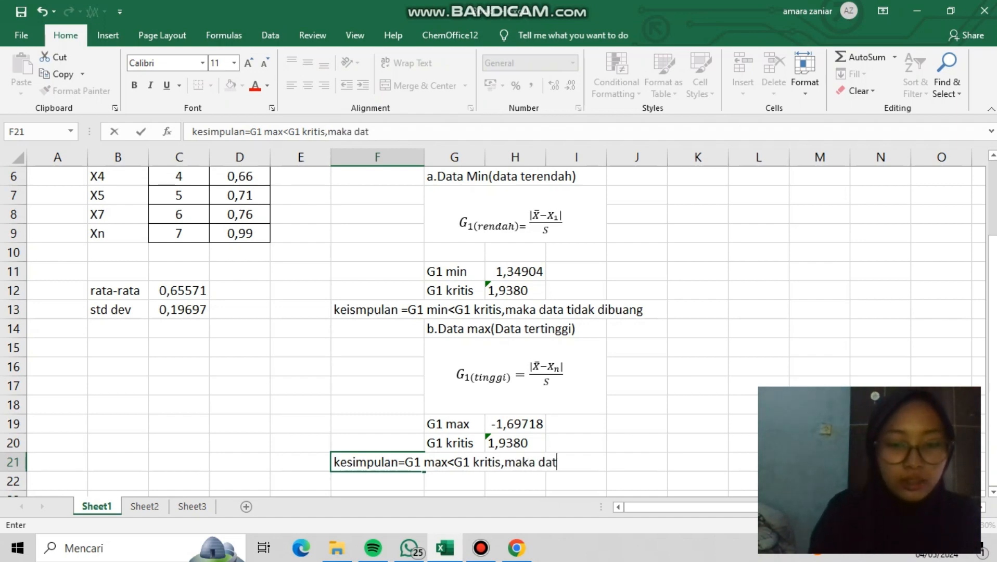
type("a tid")
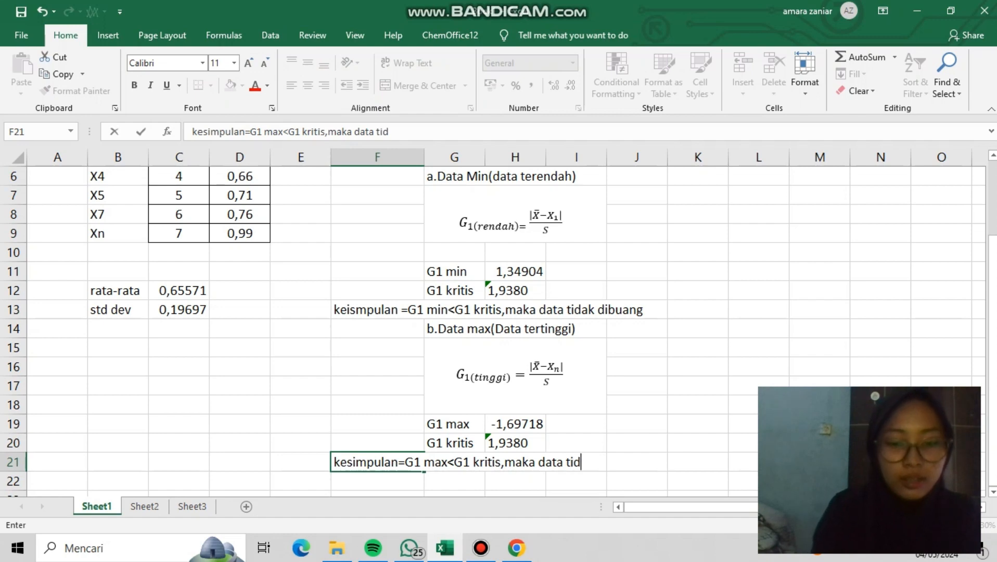
type("ak dibua")
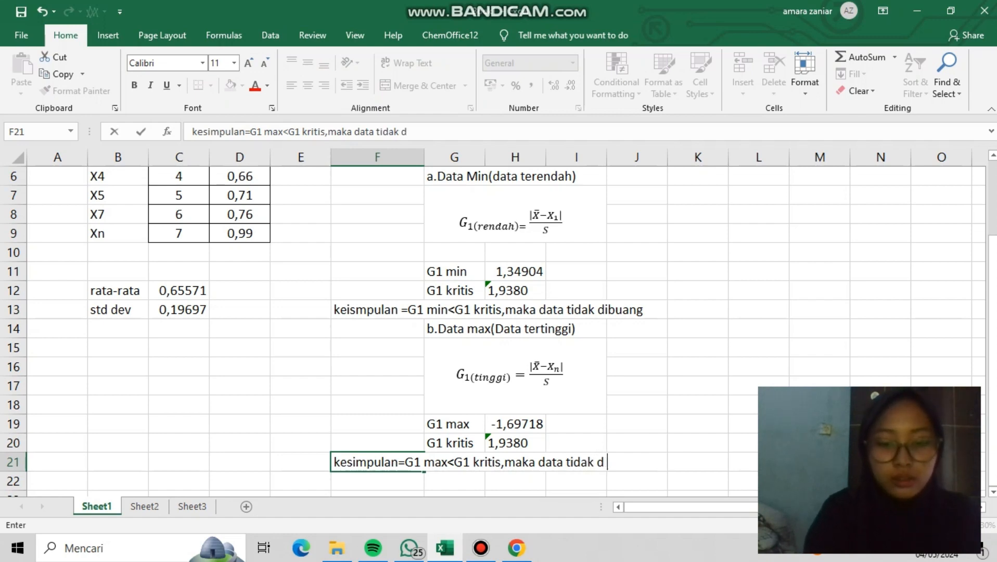
type("ng")
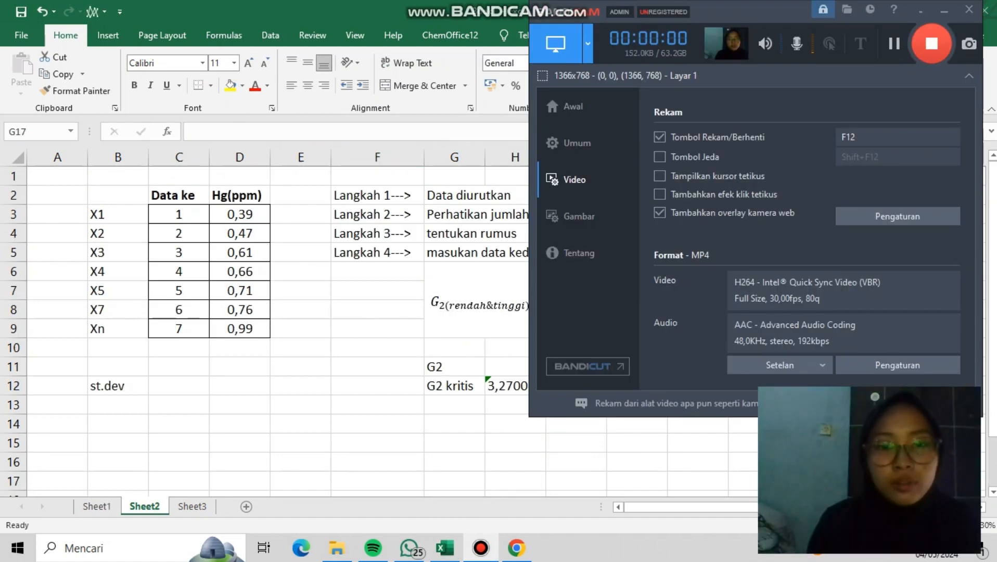
- Calculate the sample standard deviation of the Hg(ppm) data in C12 with the formula =STDEV.S(D3:D9)
left_click(454, 481)
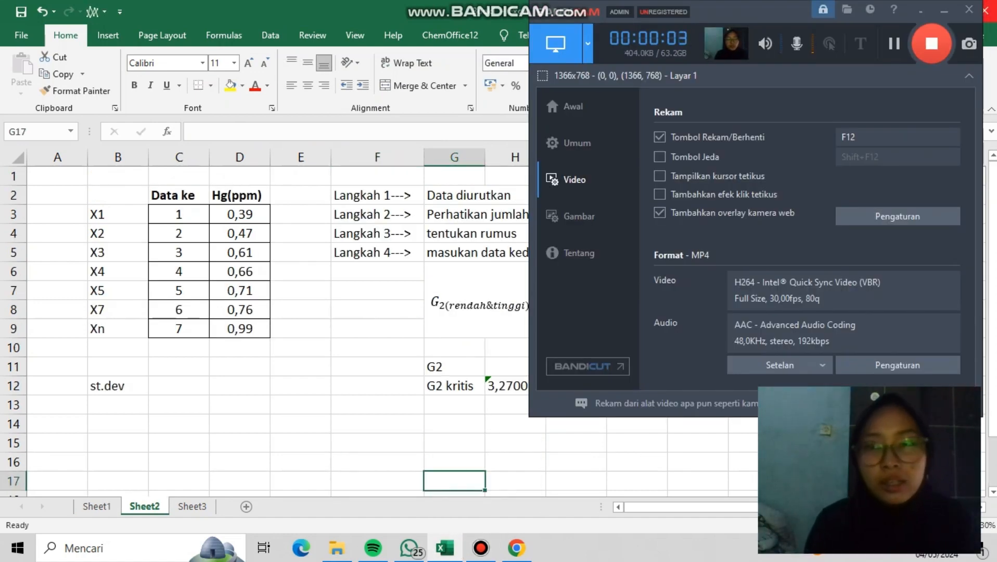
left_click(944, 11)
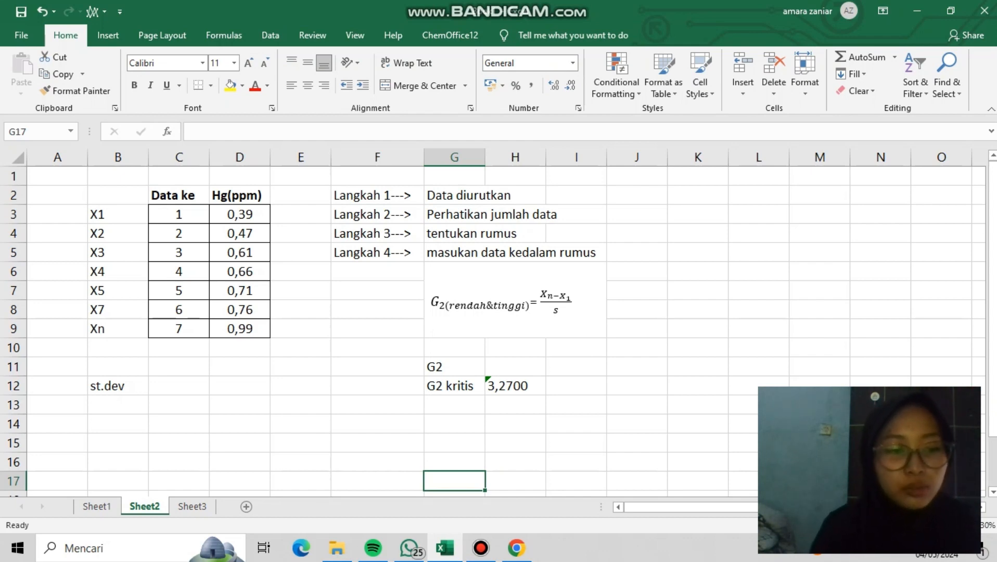
left_click(179, 386)
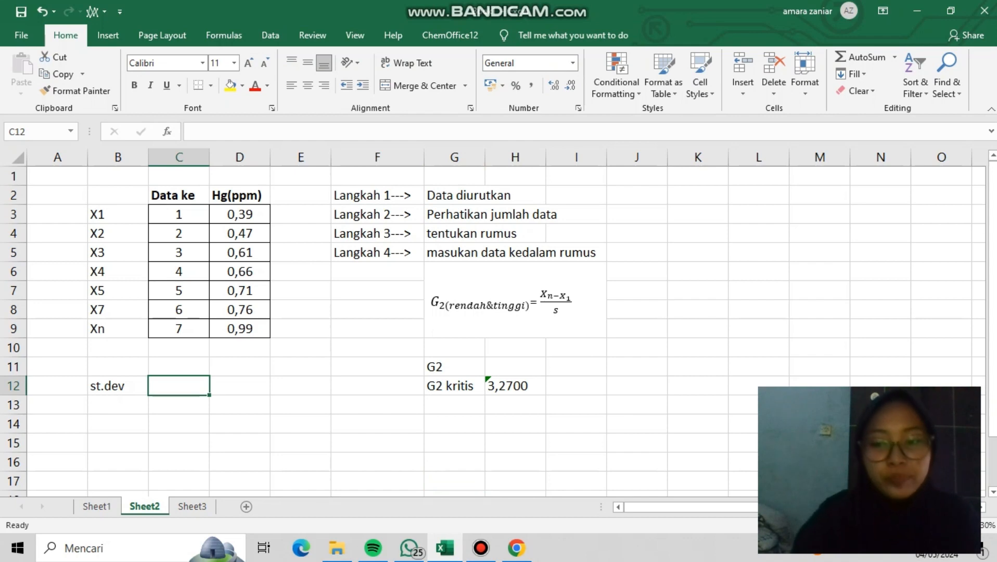
type("=st")
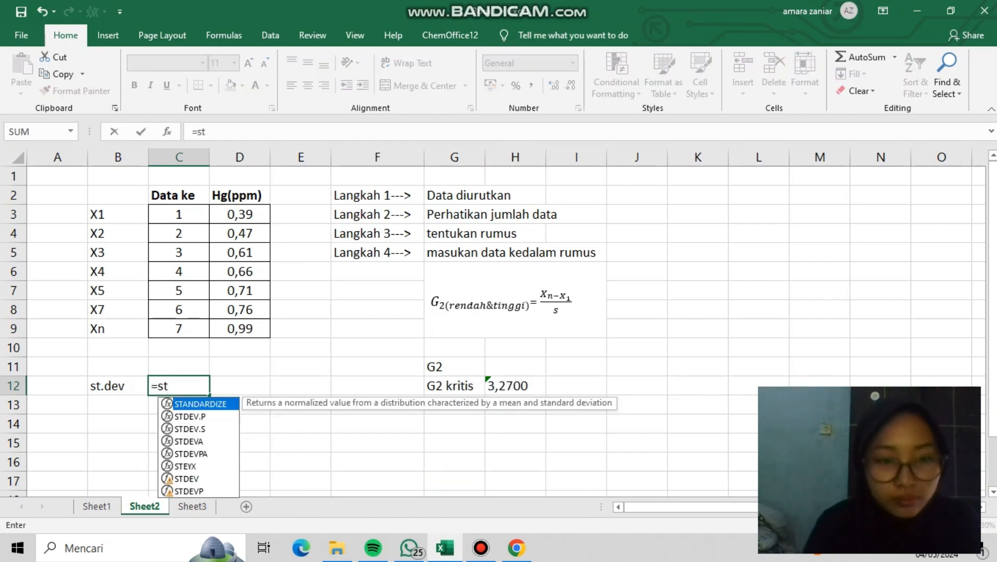
key("Down")
key("Down")
key("Tab")
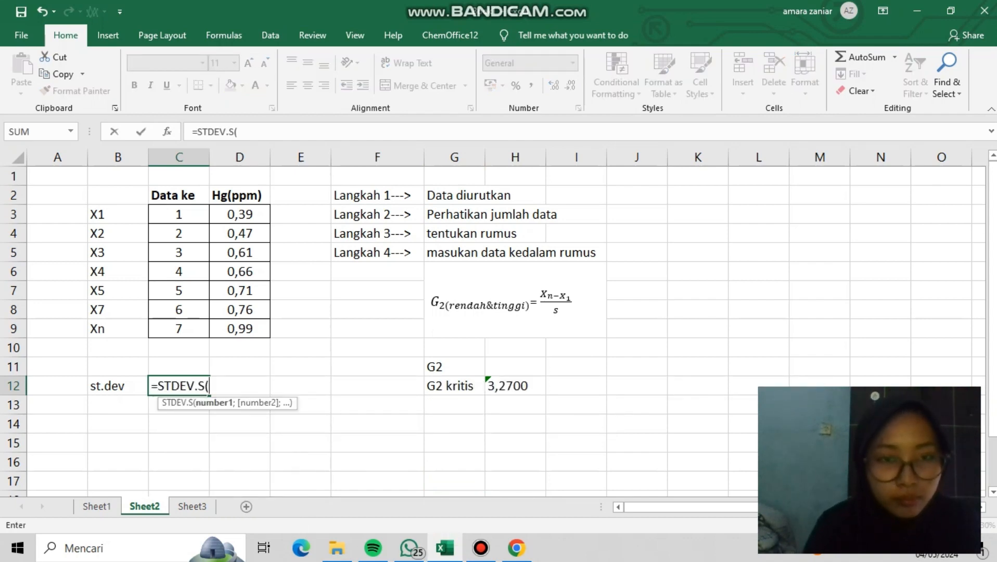
left_click_drag(239, 215, 239, 328)
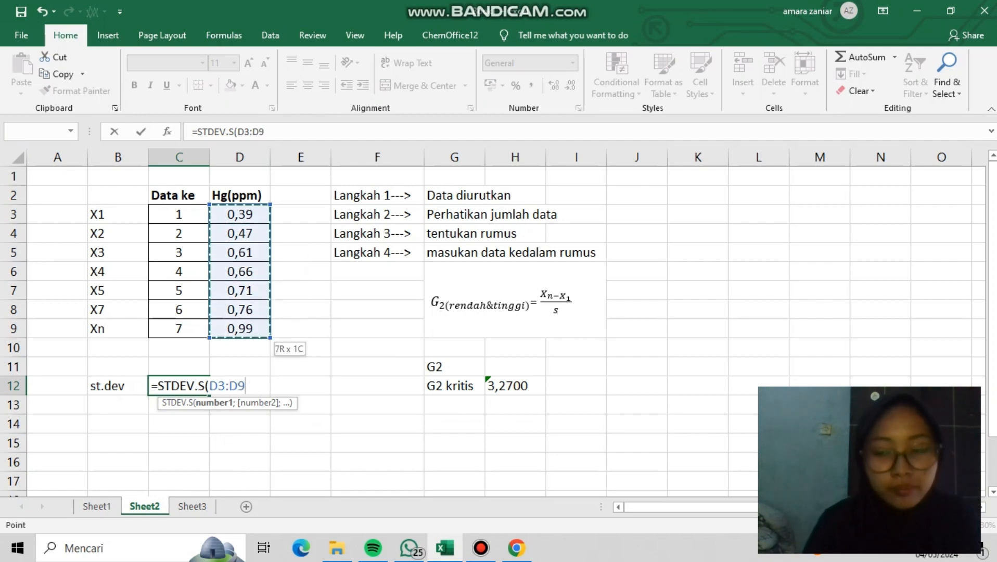
key("Return")
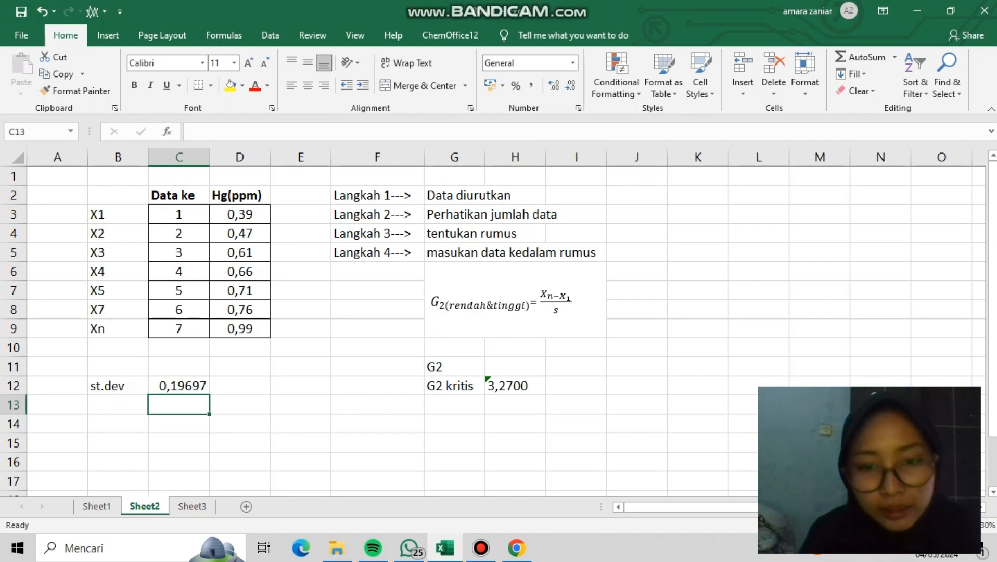
- Calculate G2 in H11 with the formula =(D9-D4)/(C12)
left_click(515, 367)
type("=")
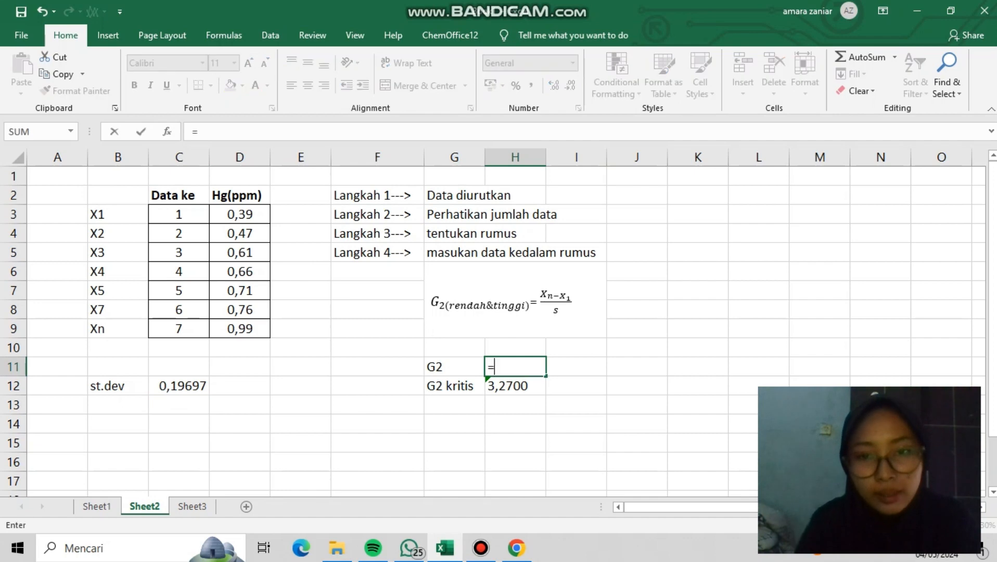
type("(")
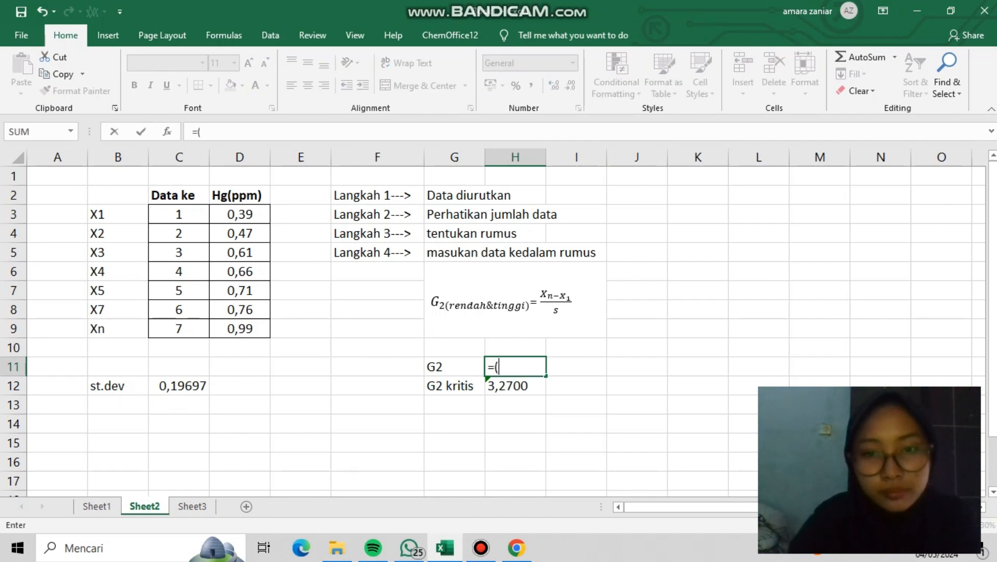
left_click(239, 329)
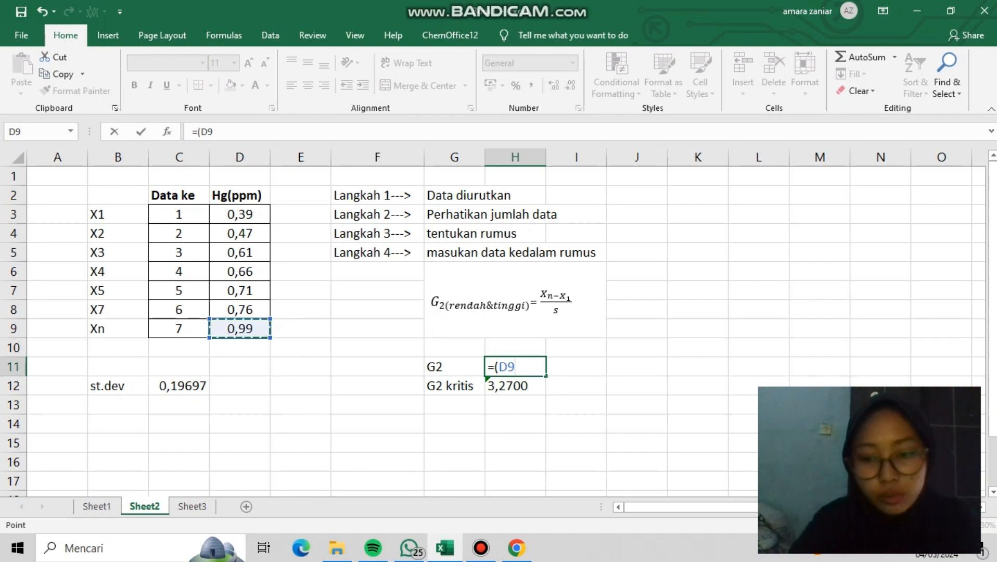
type("-")
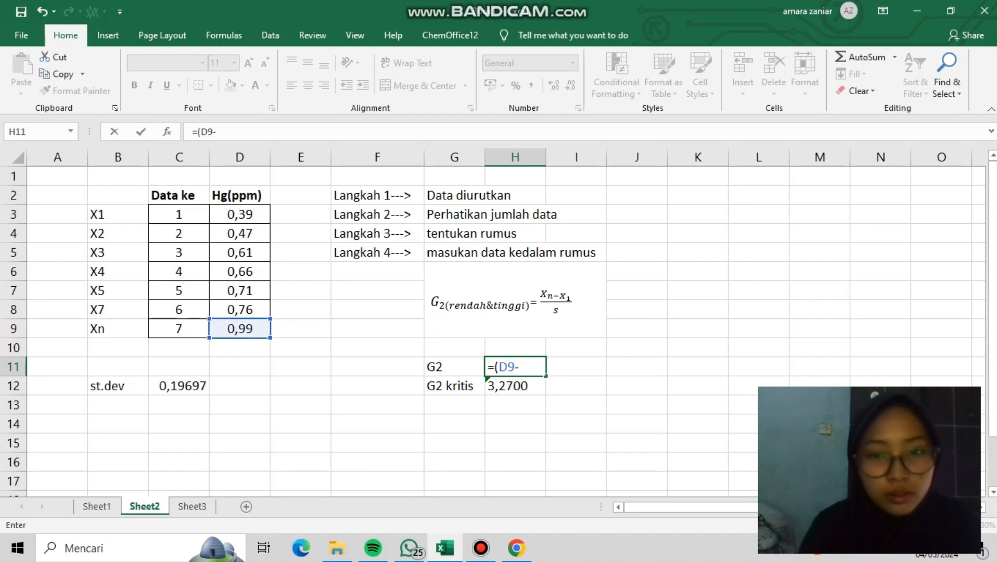
left_click(240, 234)
type(")")
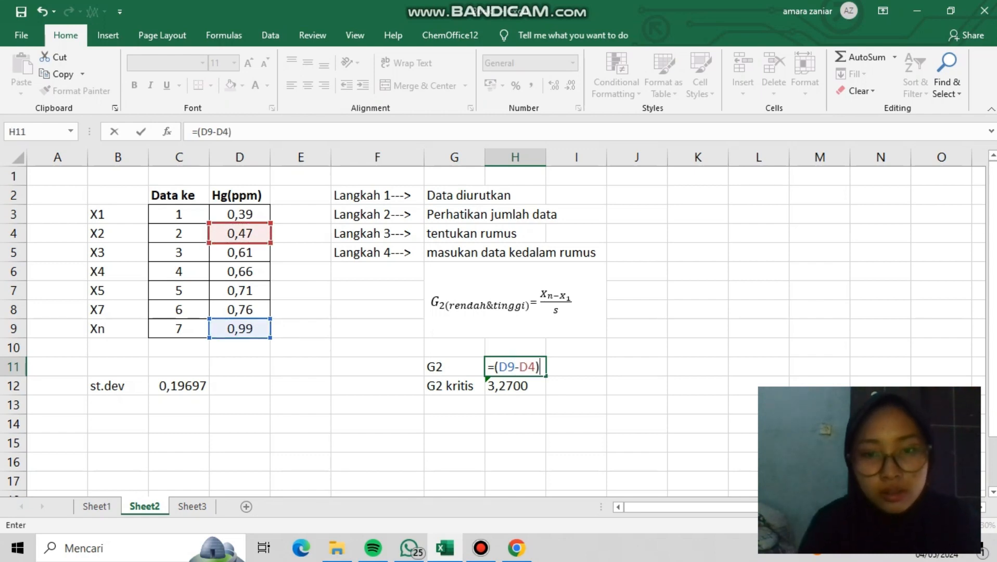
type("/")
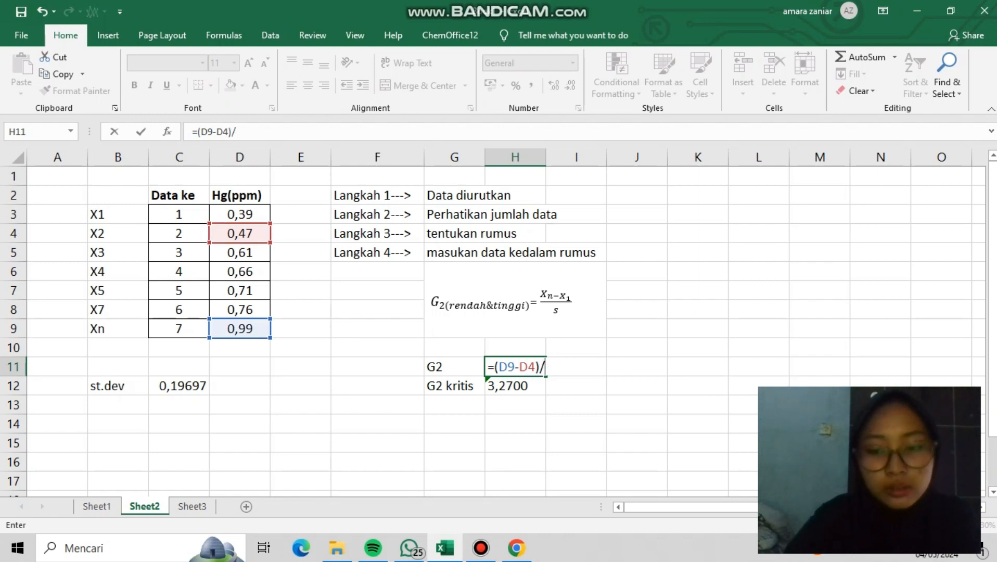
type("(")
left_click(179, 387)
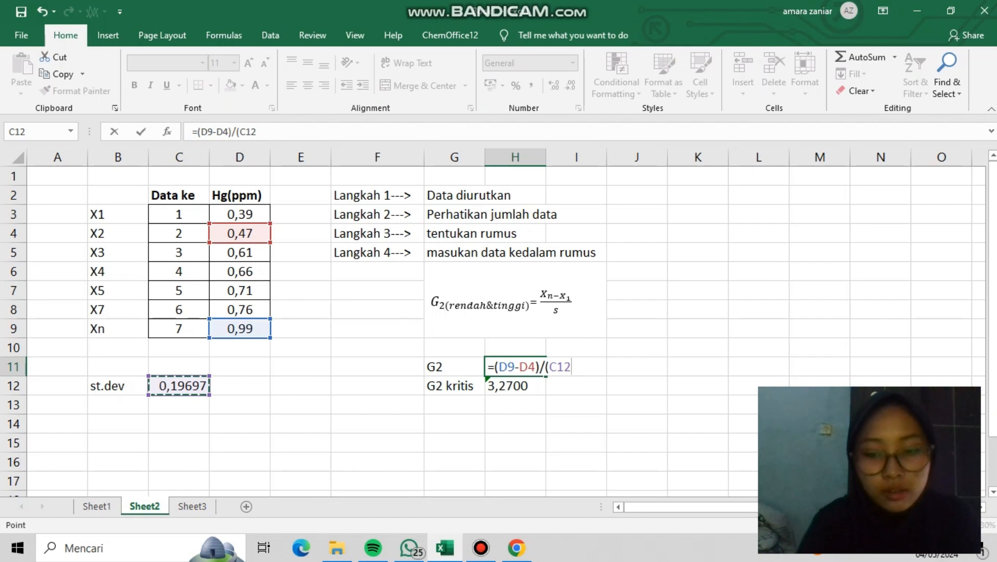
type(")")
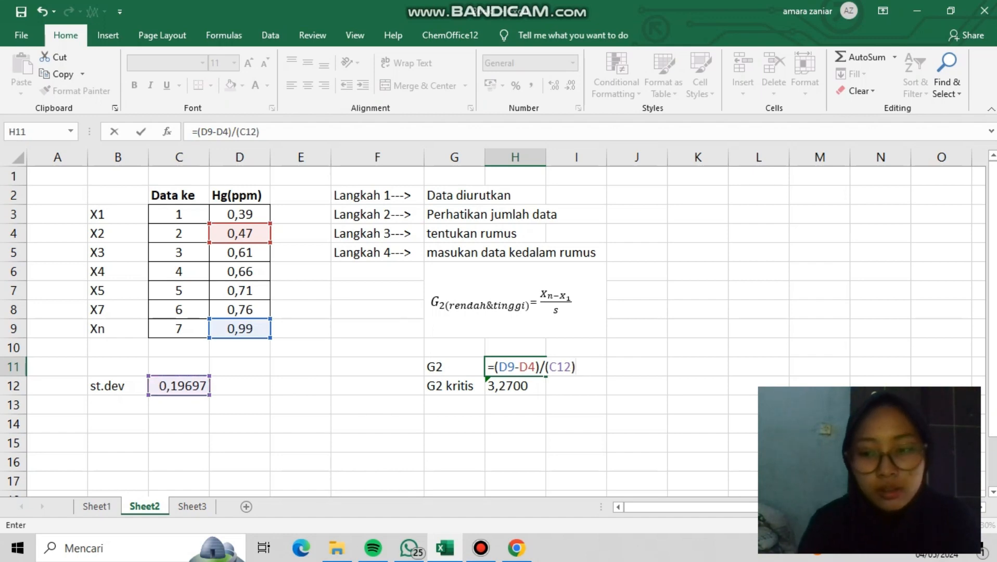
key("Return")
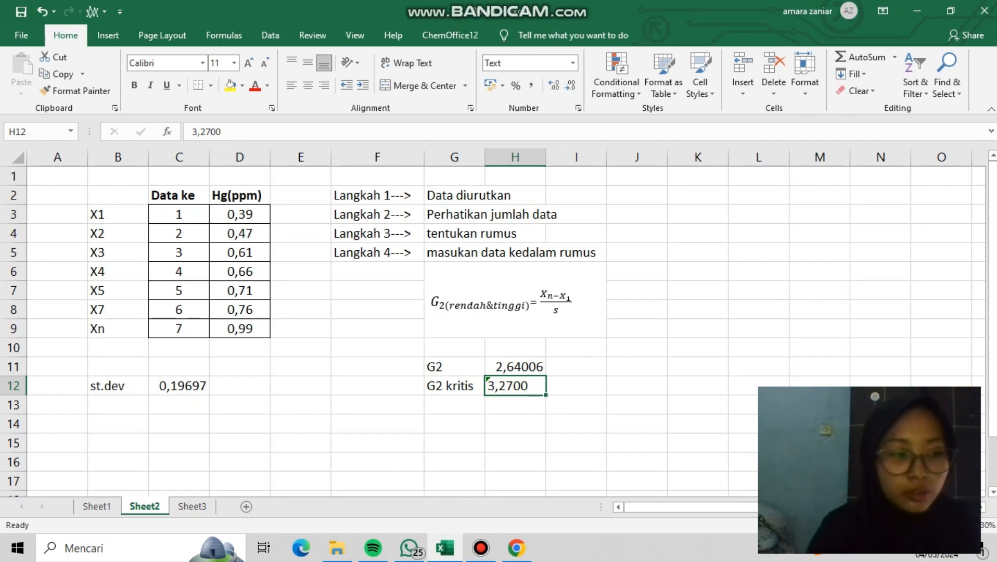
- Enter the G2 conclusion in F13 as "kesimpulan=G2 <G kritis (3,72)"
left_click(455, 424)
left_click(377, 405)
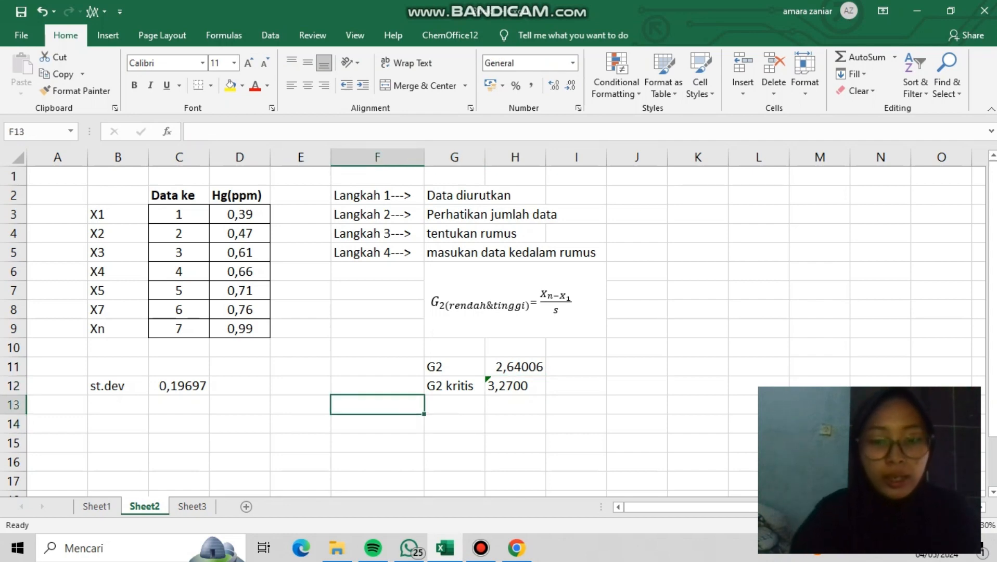
type("kesimpul")
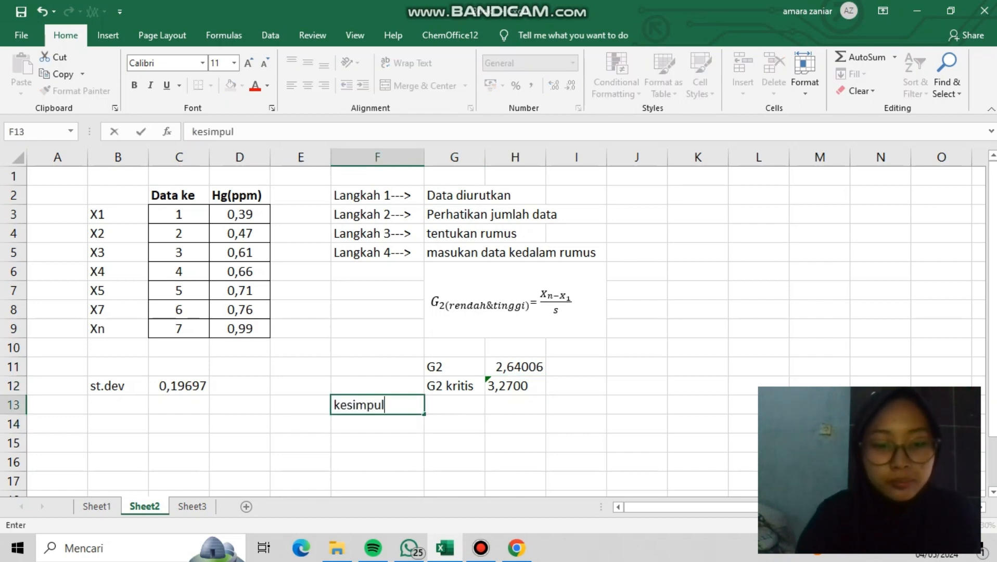
type("an")
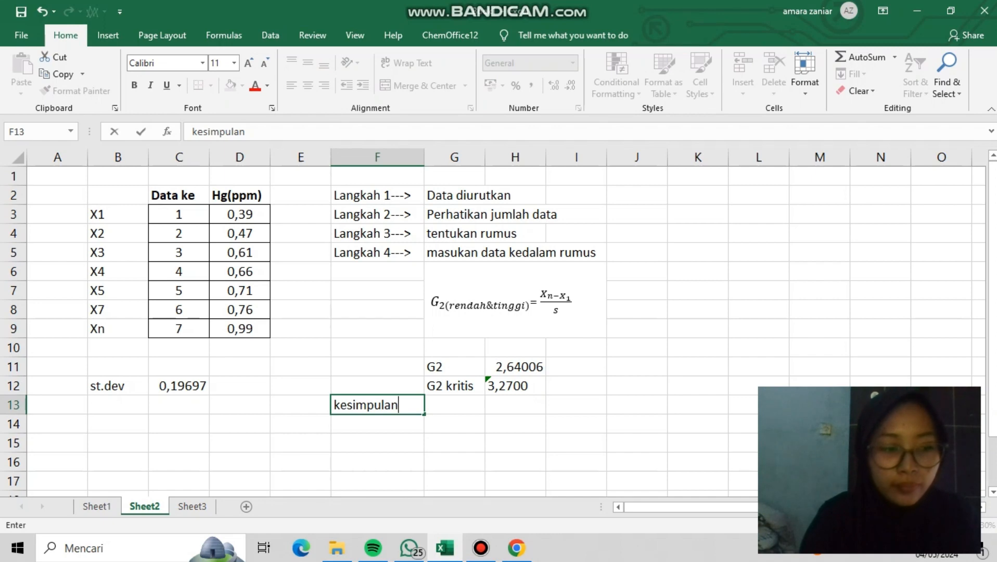
type("=")
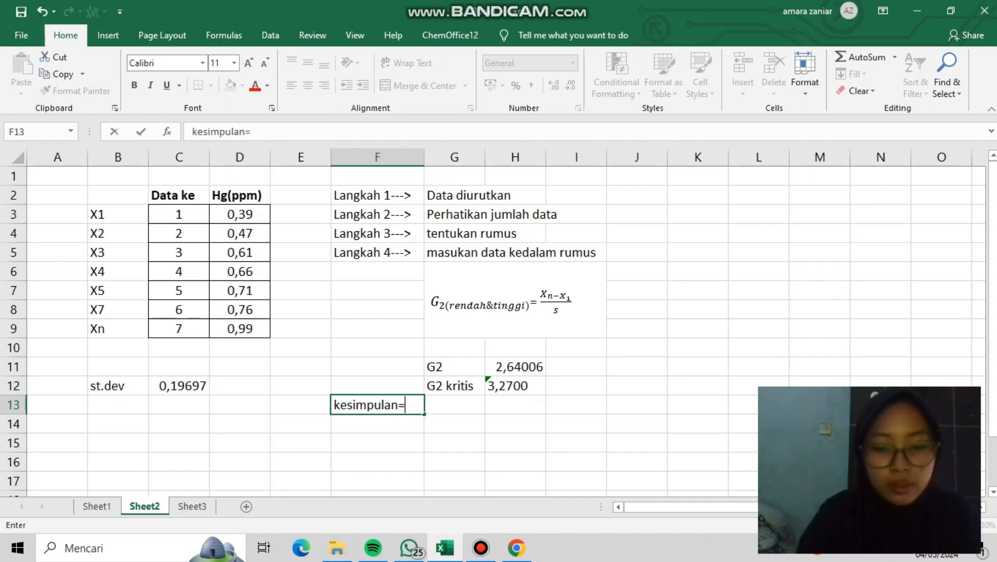
type("G")
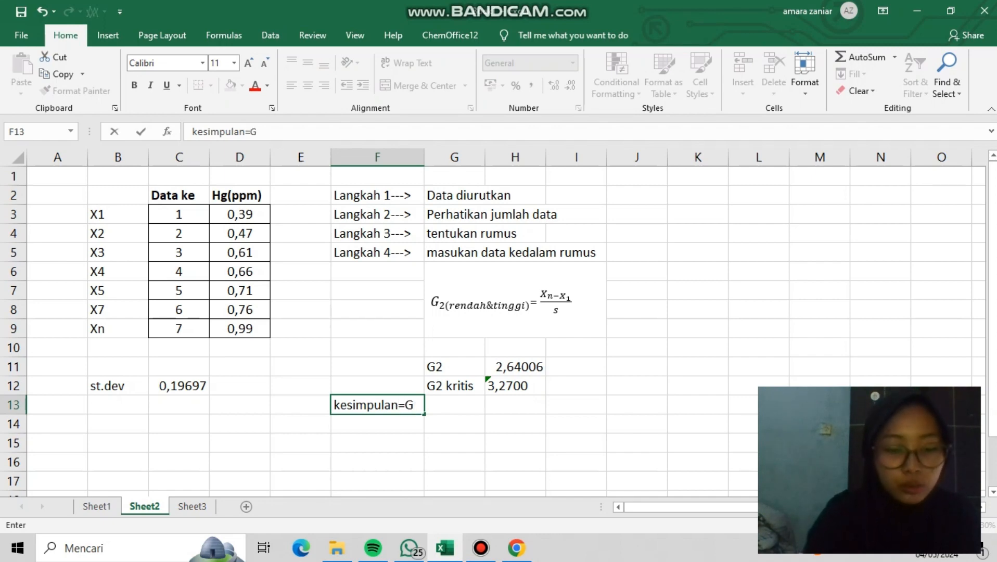
type("2")
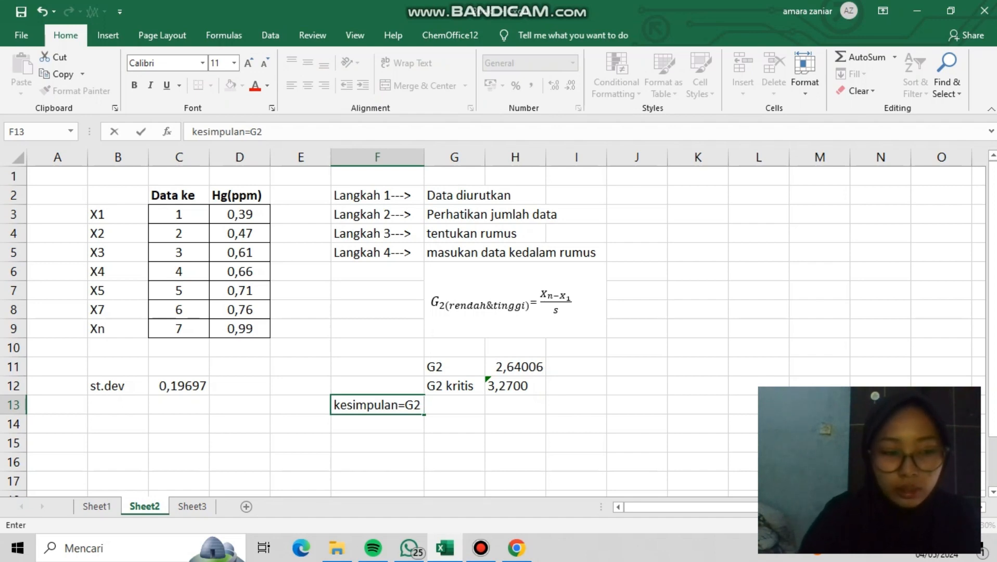
type(",G")
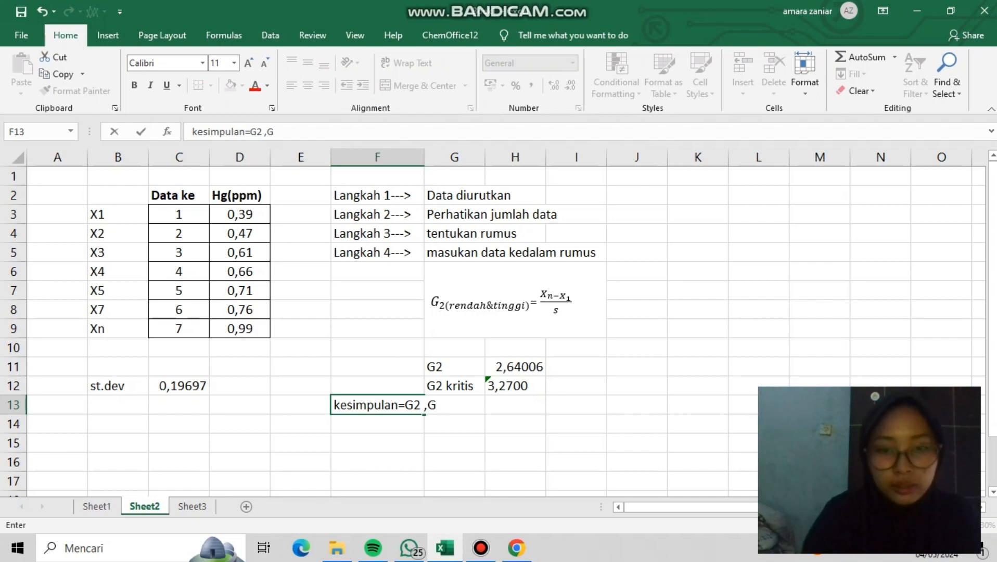
key("BackSpace")
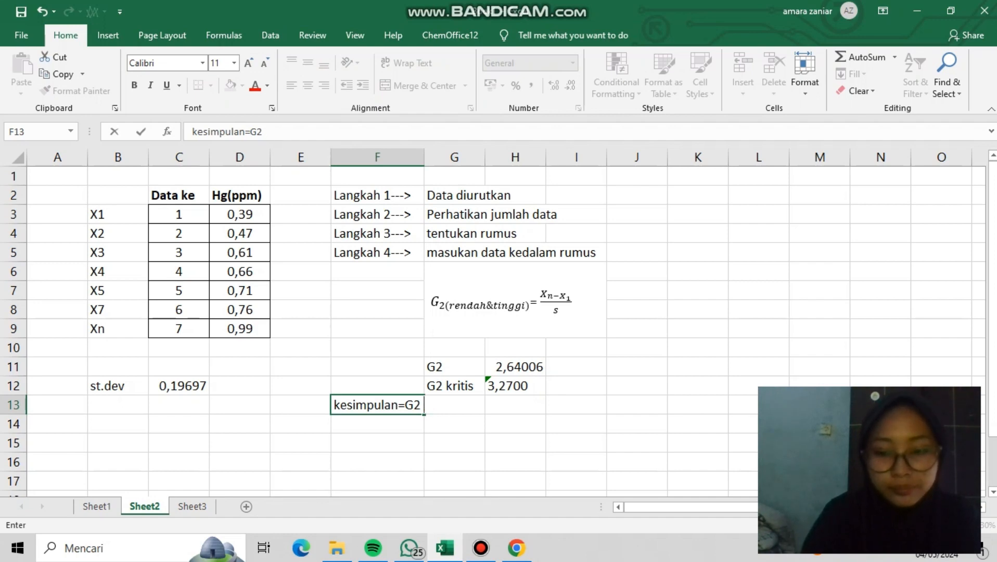
key("BackSpace")
type("<G")
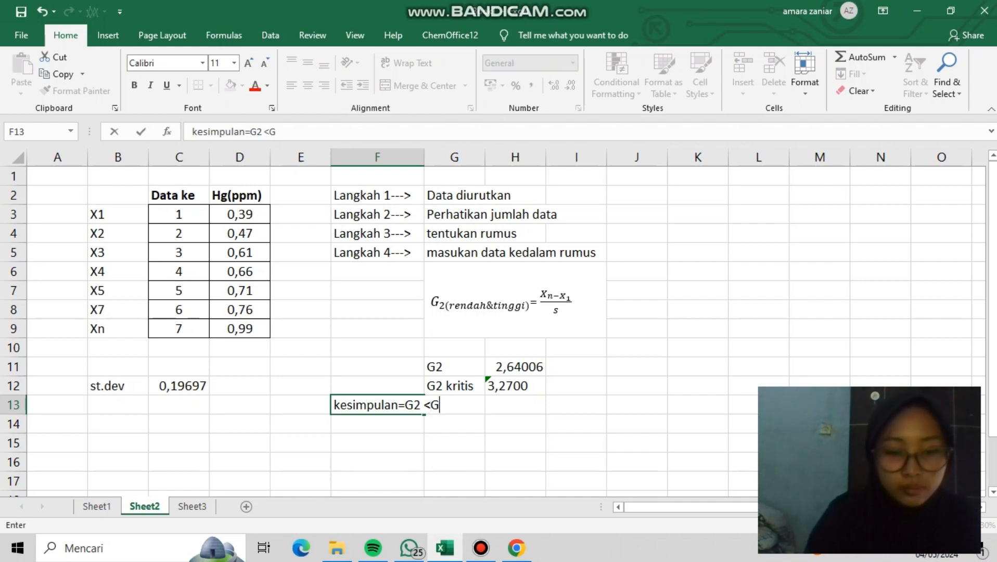
type(" kritis")
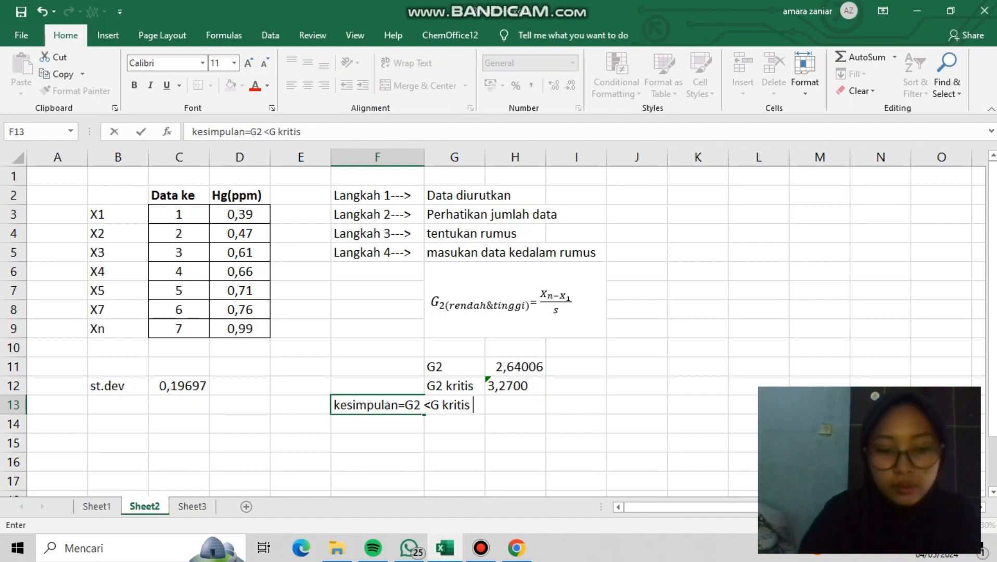
type(" (")
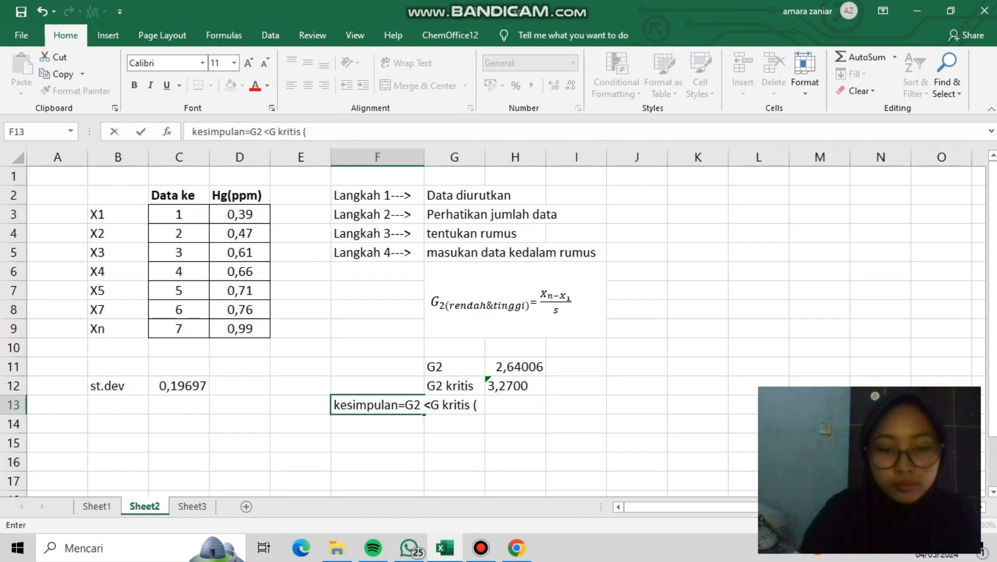
type("3")
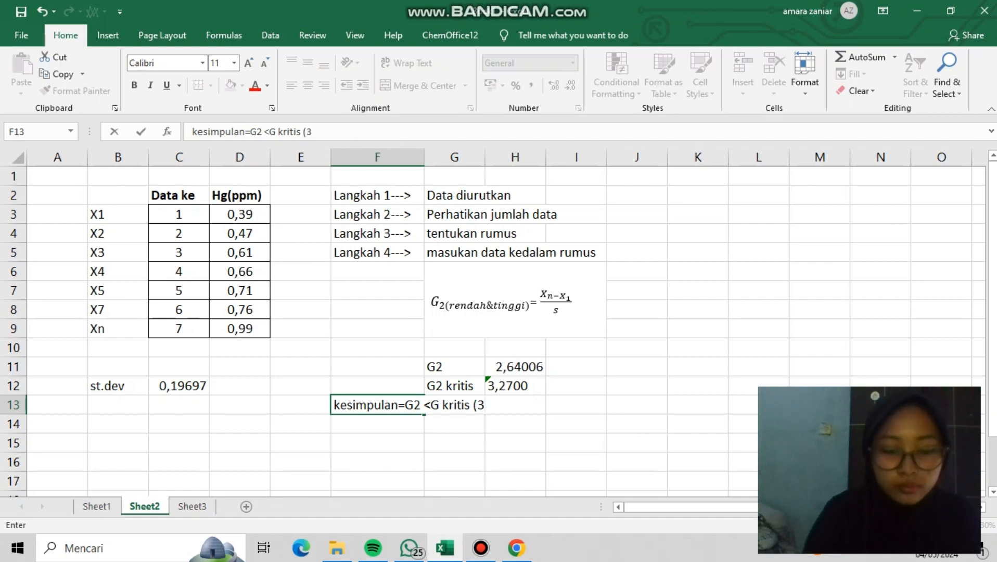
type(",")
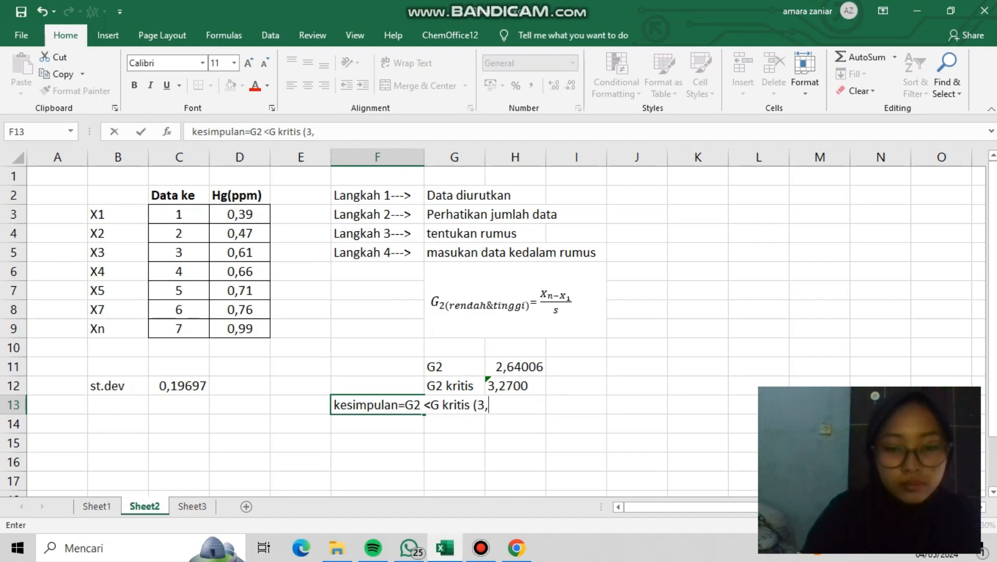
type("72")
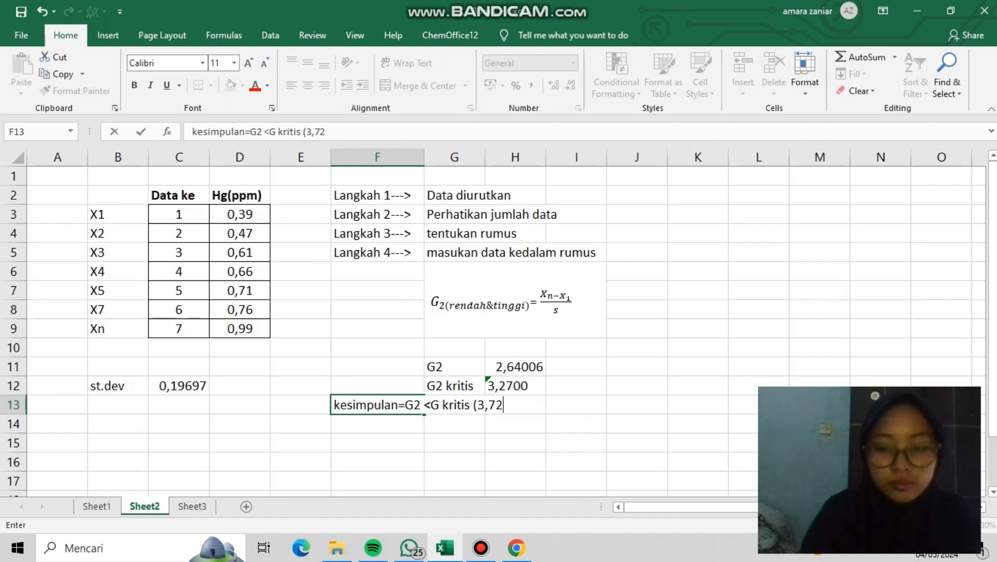
type(")")
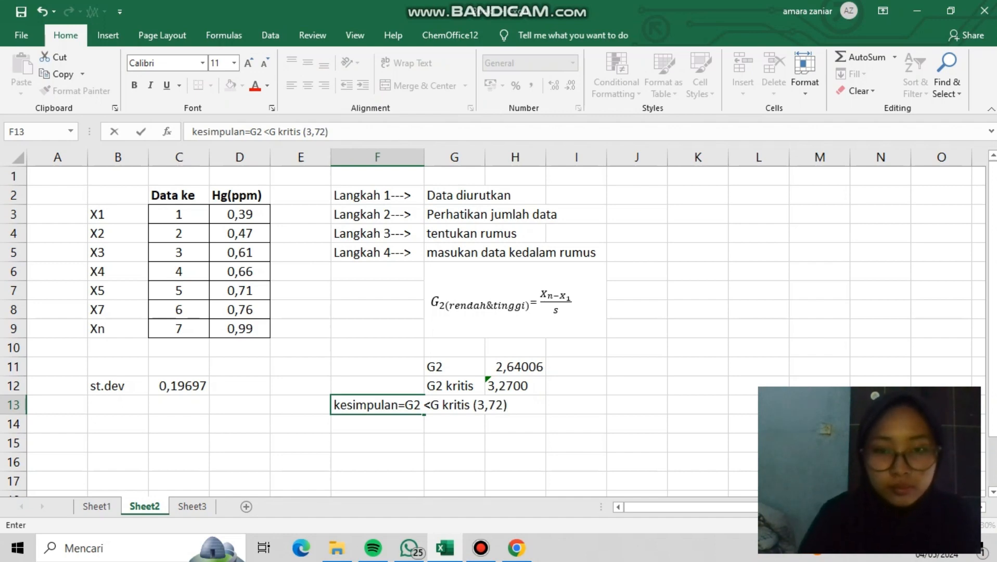
- Insert "(3,04)" directly after "G2" in the F13 conclusion and commit the edit
left_click(421, 405)
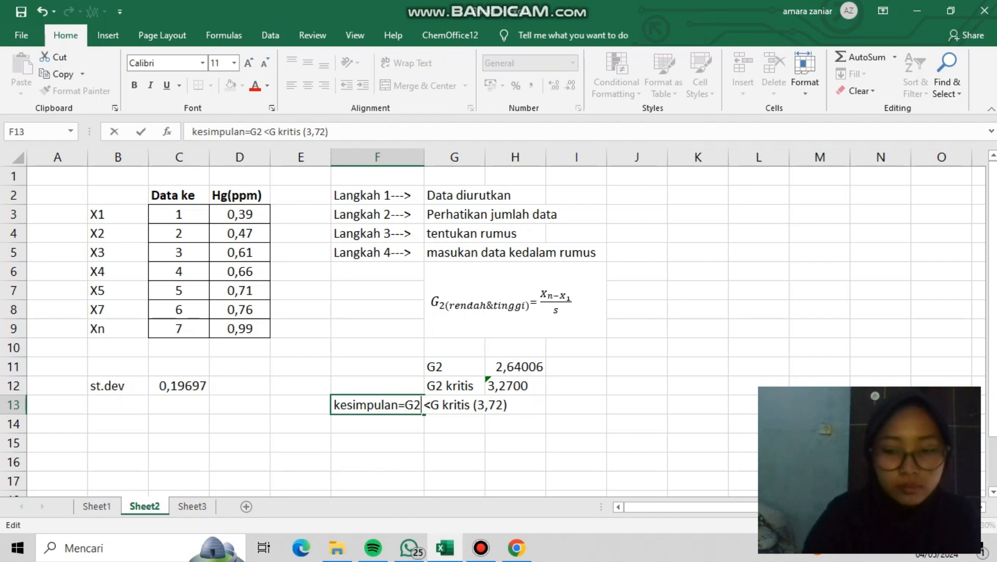
type("(3")
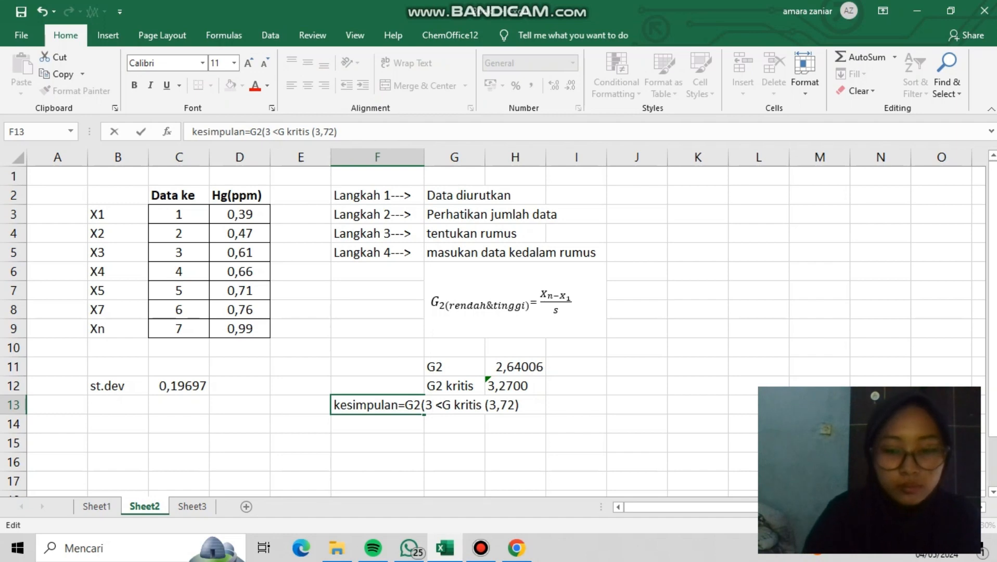
type(",04)")
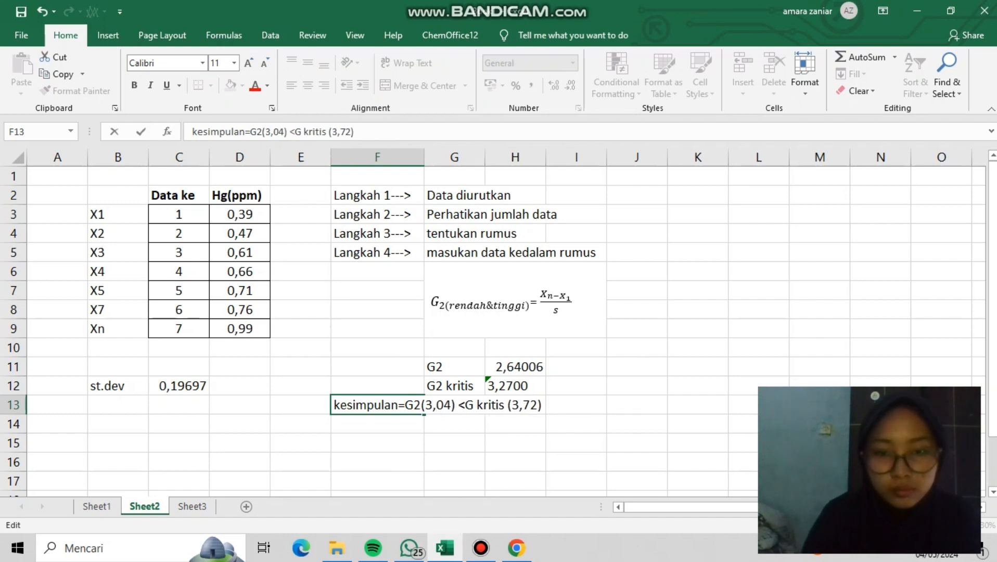
left_click(576, 405)
left_click(516, 405)
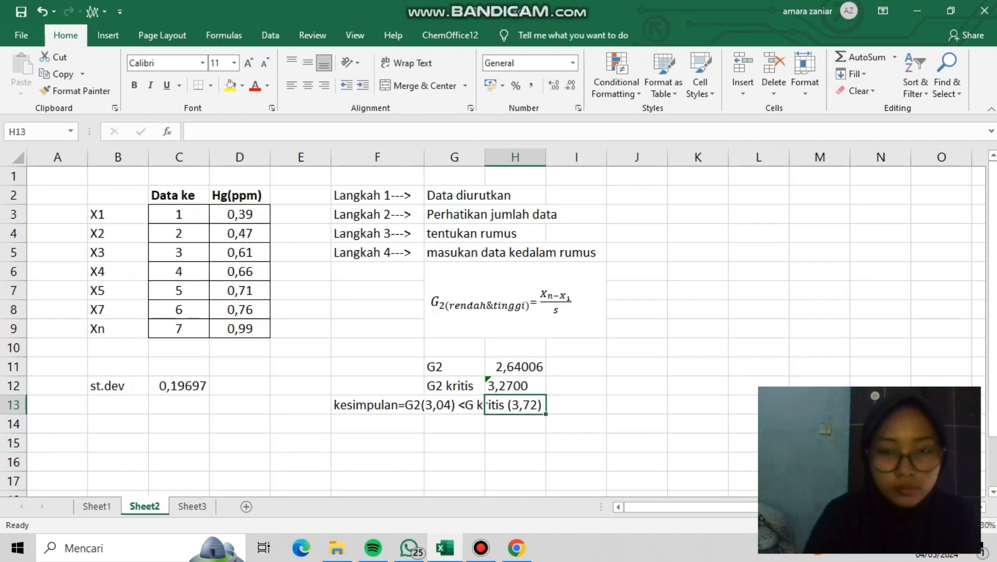
key("BackSpace")
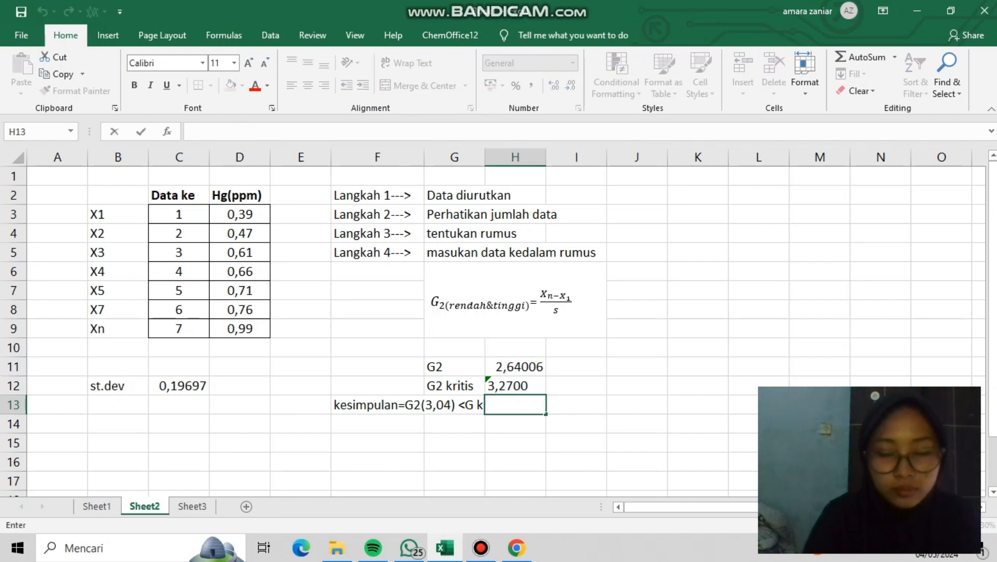
left_click(576, 424)
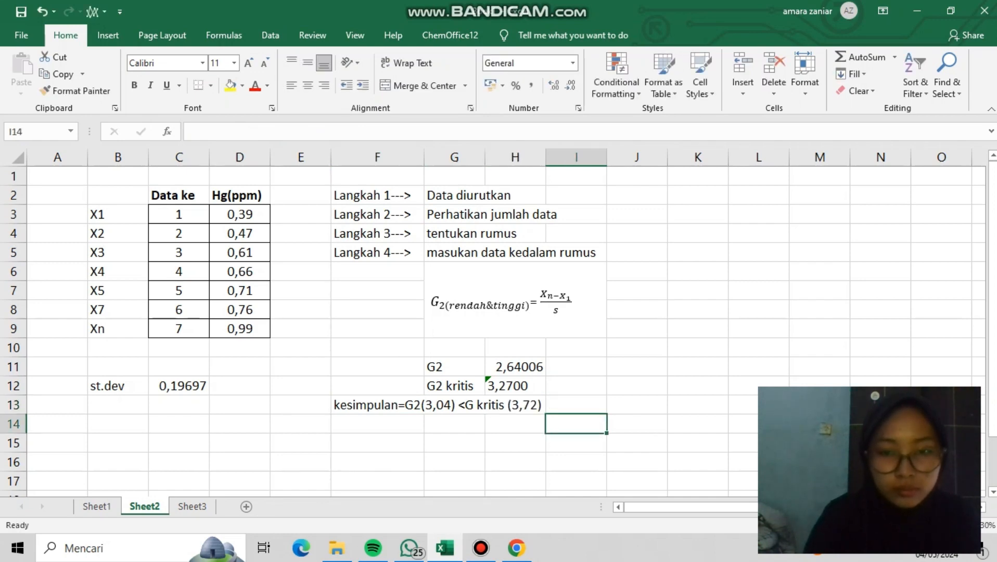
left_click(515, 404)
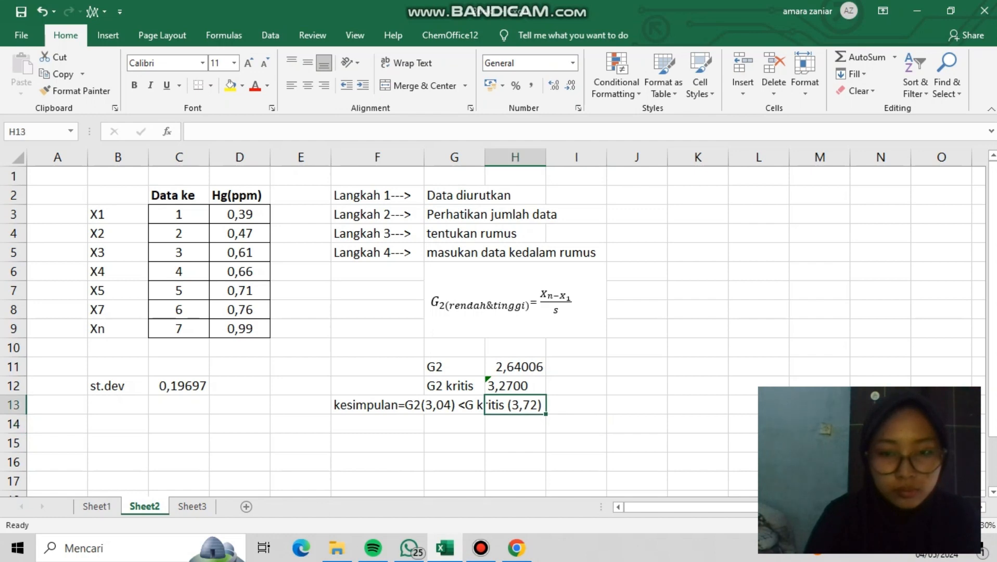
key("BackSpace")
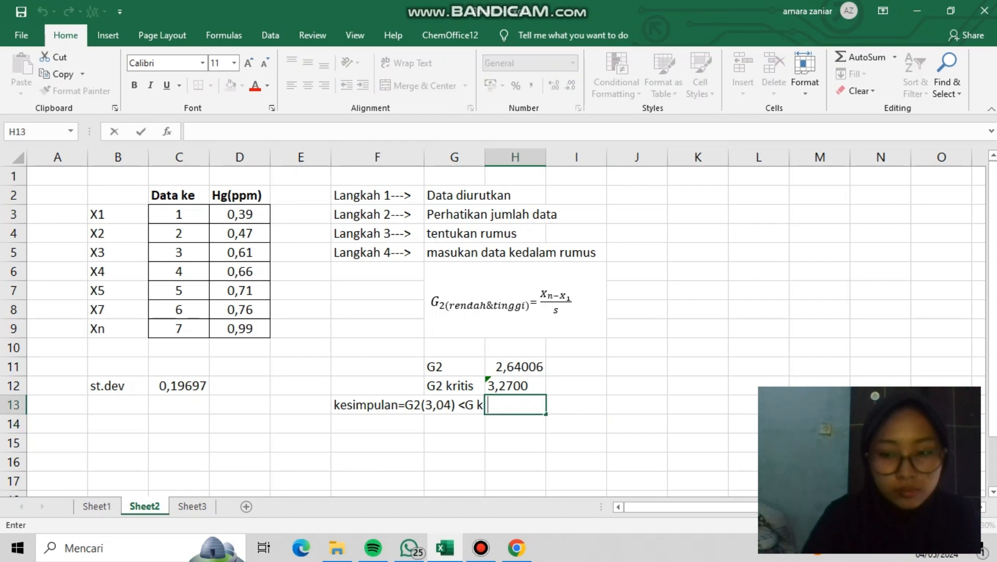
key("BackSpace")
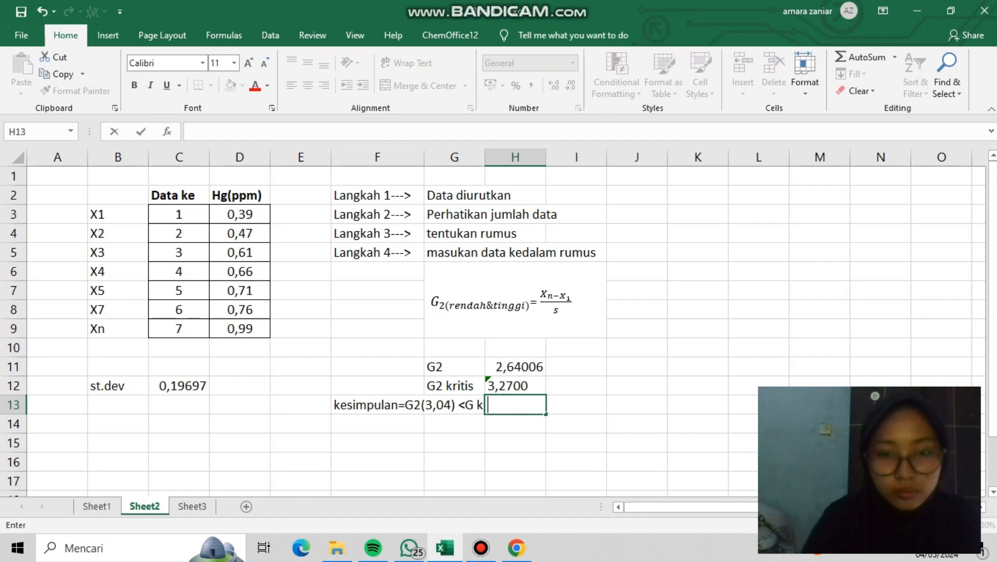
left_click(576, 387)
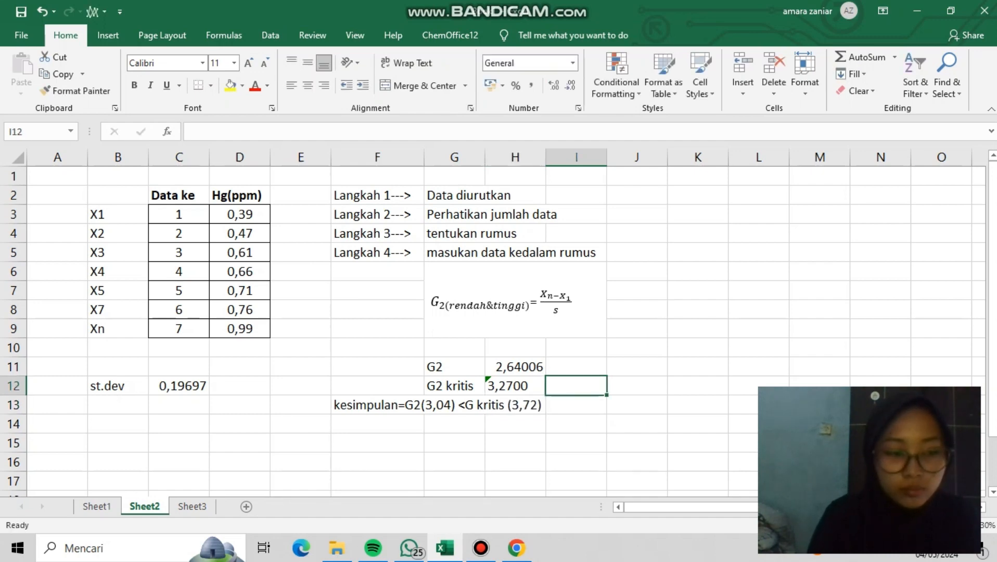
- Enter "maka tidak ada data yang dibuang" in I13 to complete the G2 conclusion
left_click(576, 405)
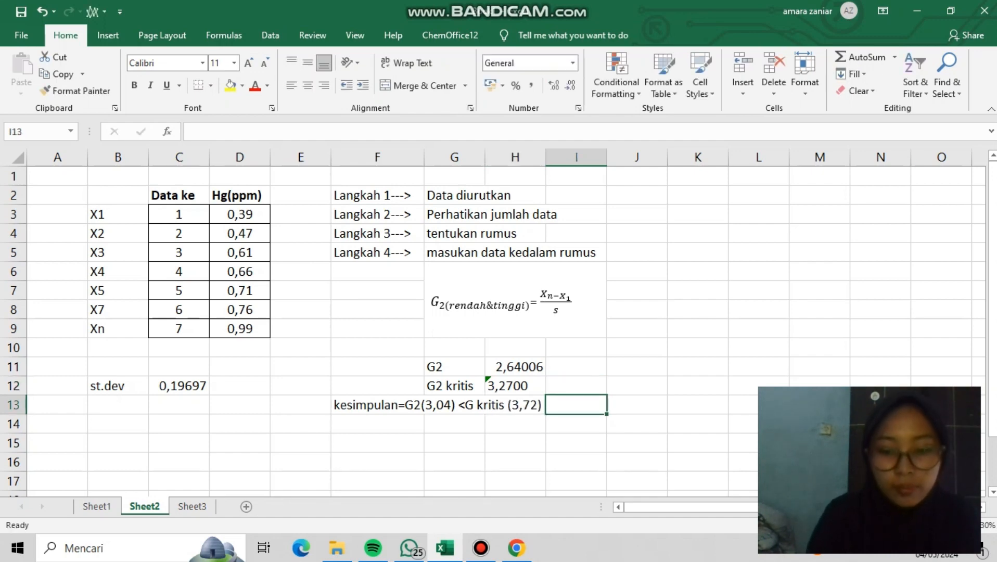
type("maka")
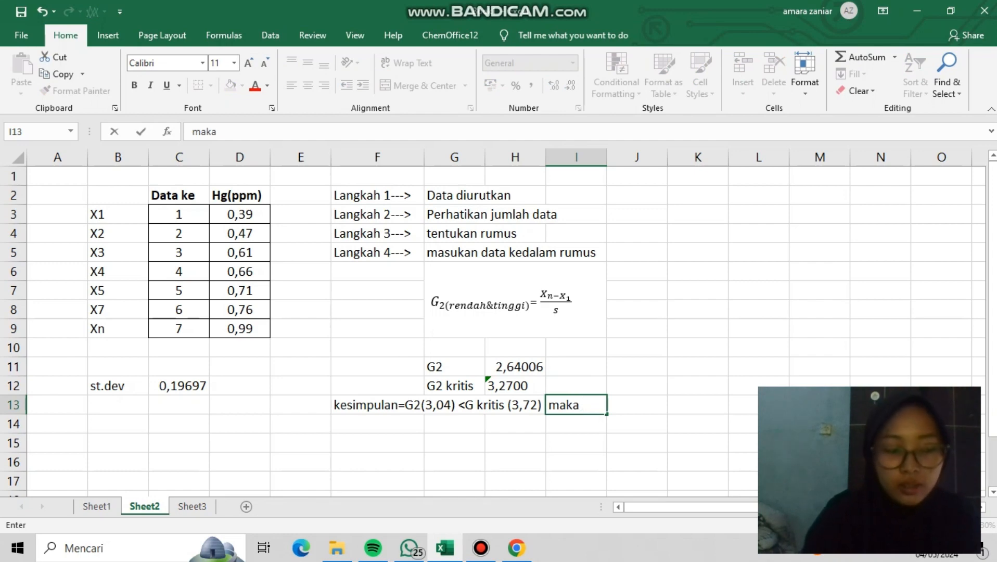
type(" tida")
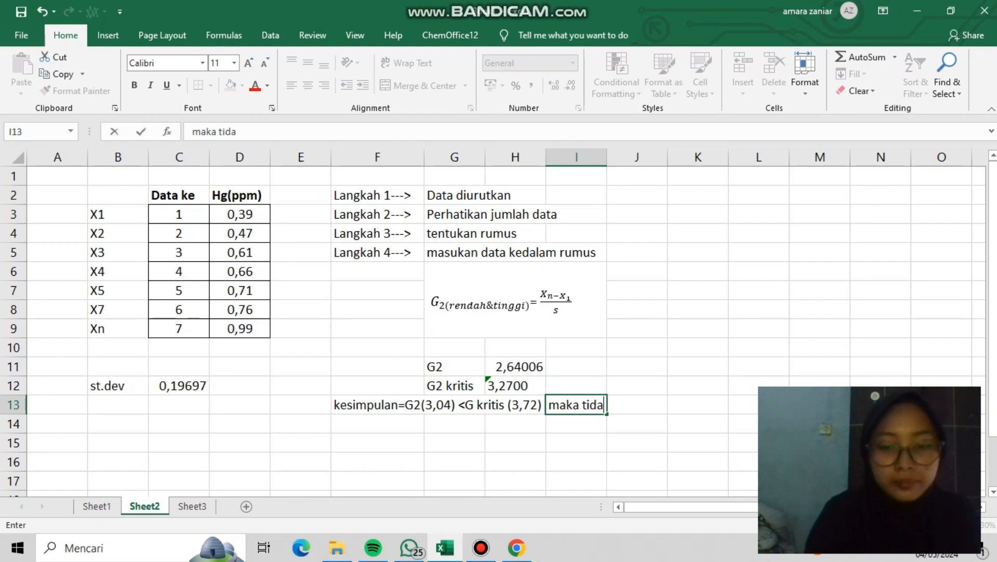
type("k ada ")
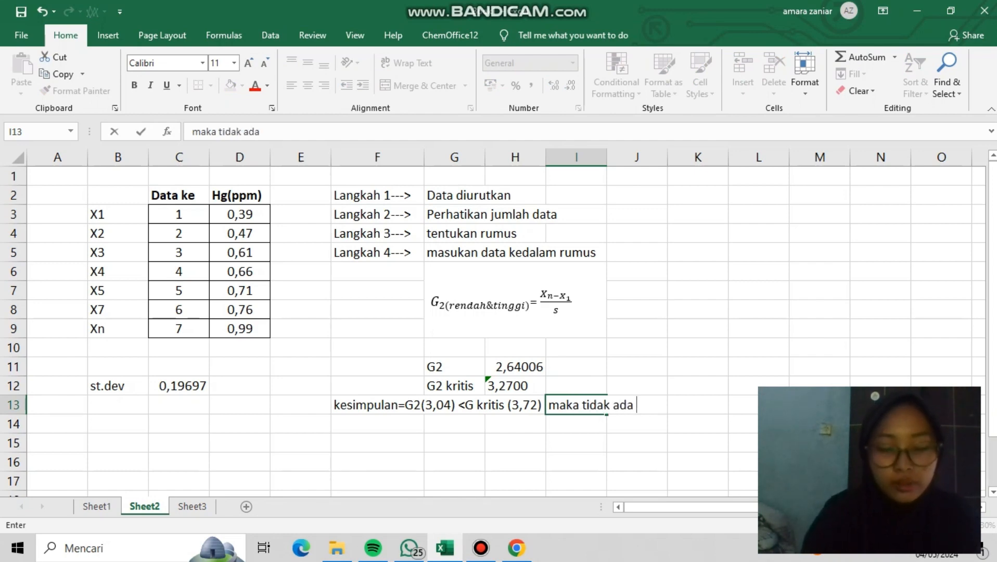
type("data ")
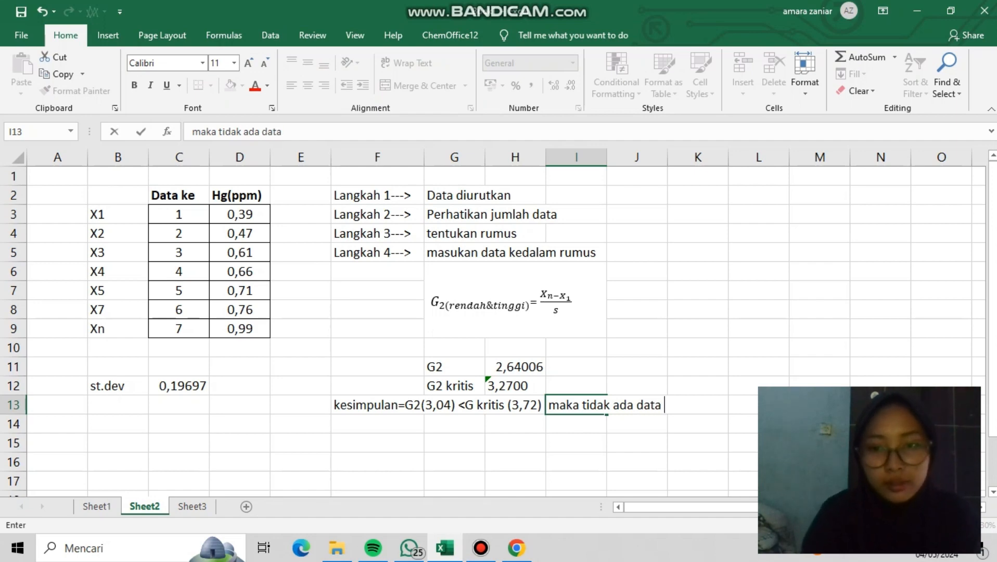
type("yang di")
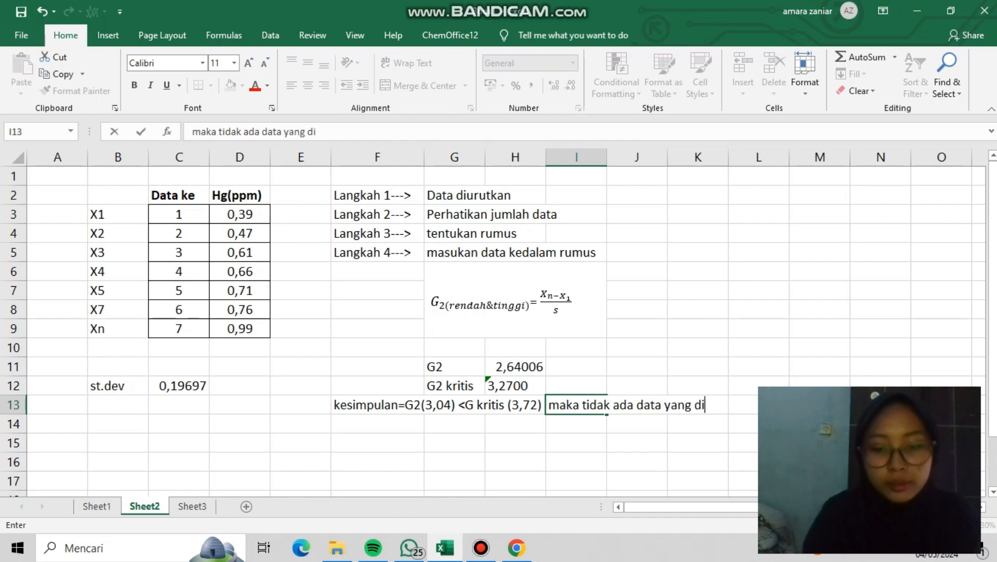
type("buang")
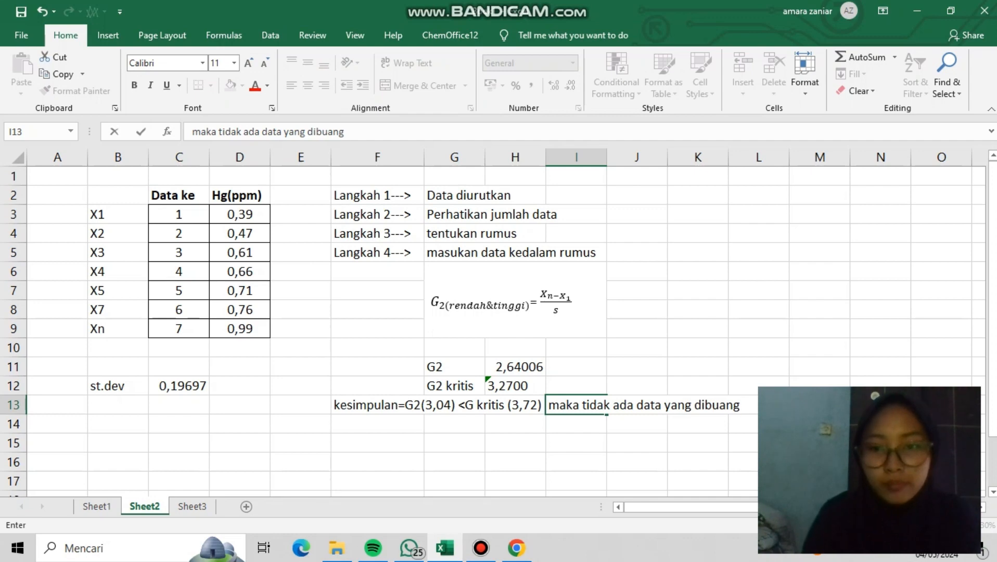
left_click(481, 549)
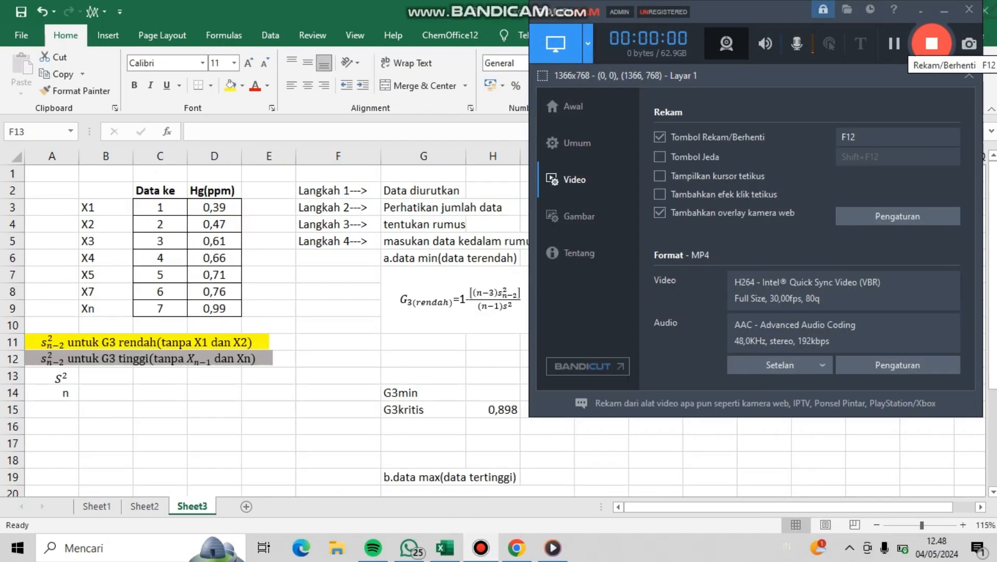
left_click(944, 10)
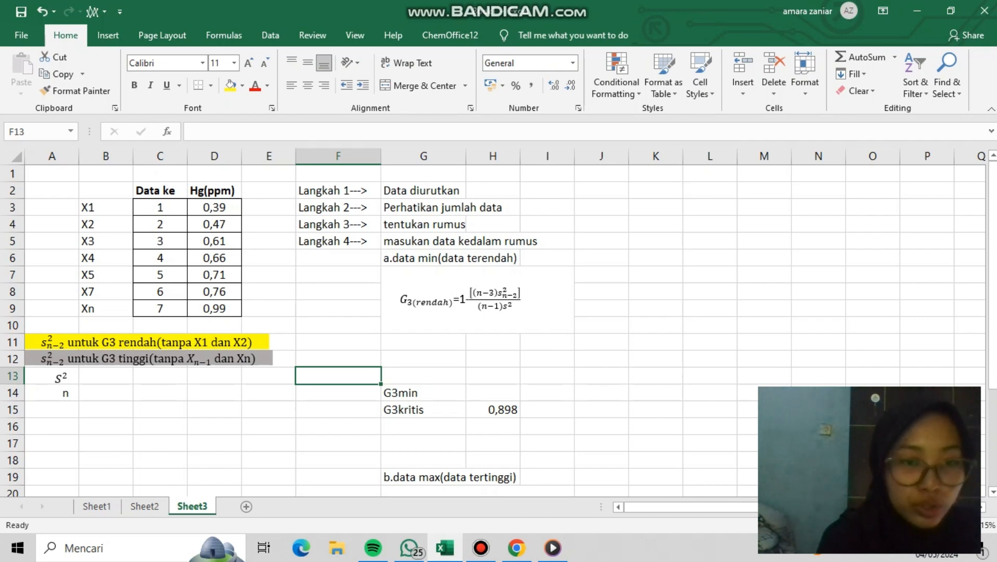
- Calculate the sample variance for G3 rendah, without X1 and X2, in F11 on Sheet3 with the formula =VAR.S(D5:D9)
left_click(282, 343)
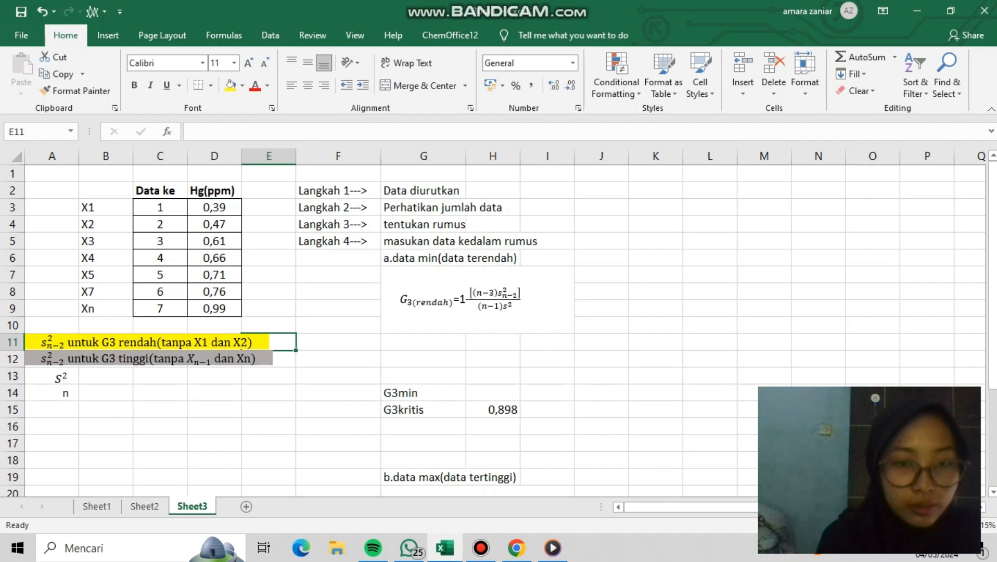
left_click(338, 343)
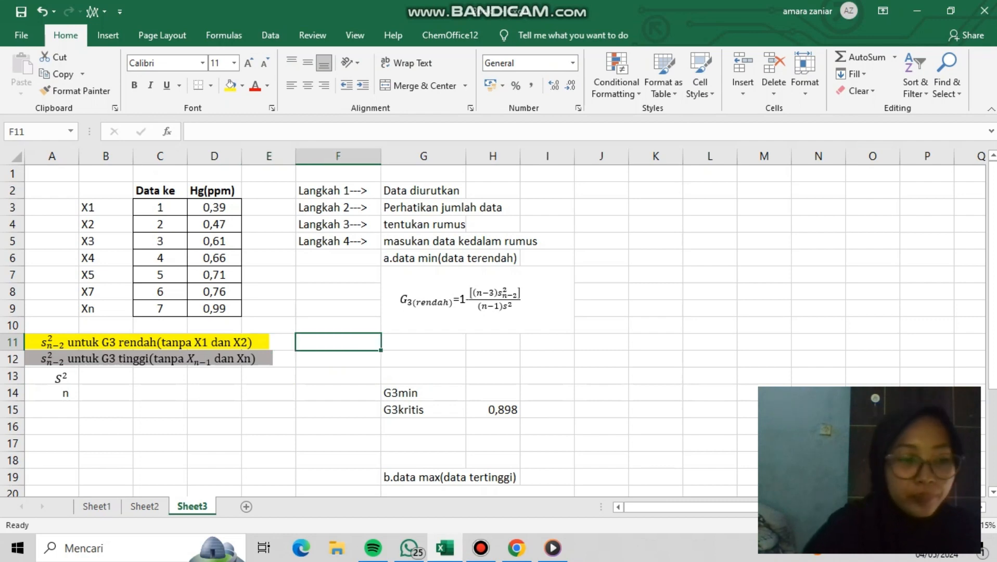
type("=")
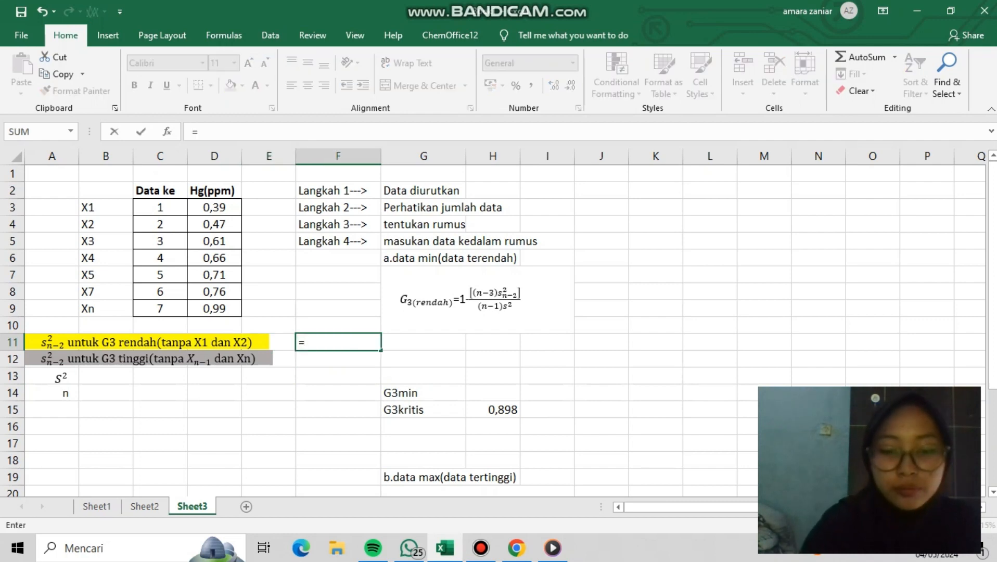
type("var")
key("Down")
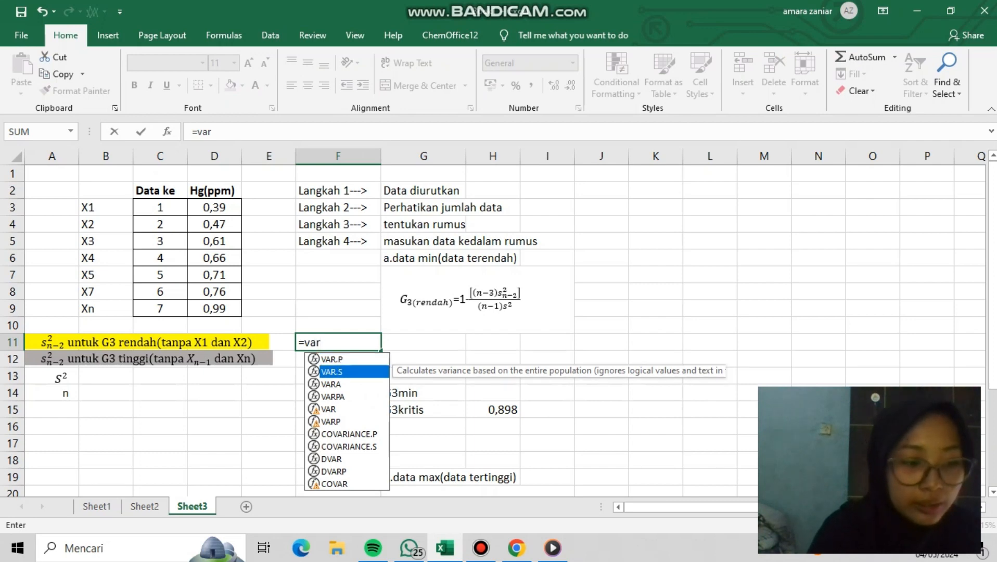
key("Tab")
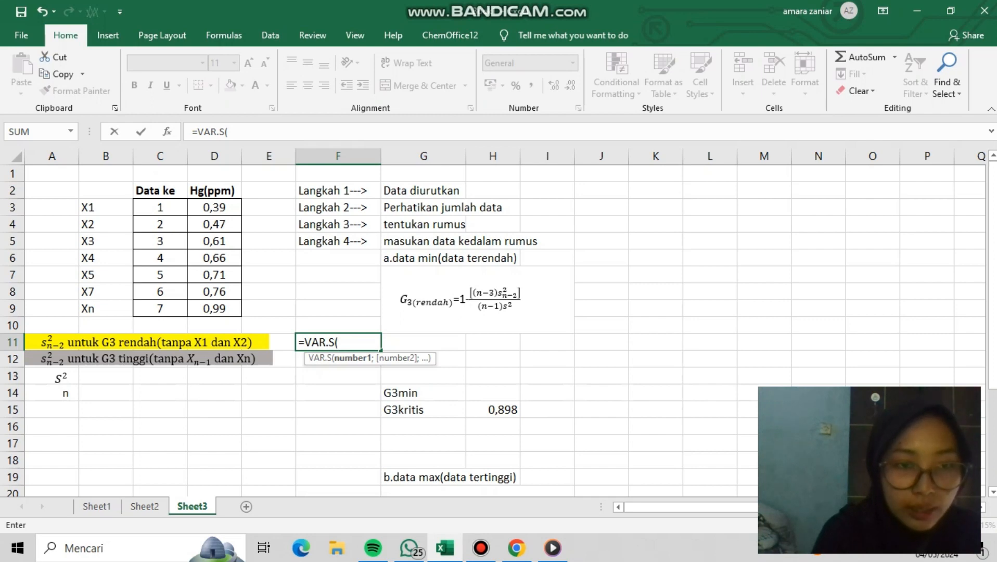
left_click_drag(214, 241, 229, 312)
type(")")
key("Return")
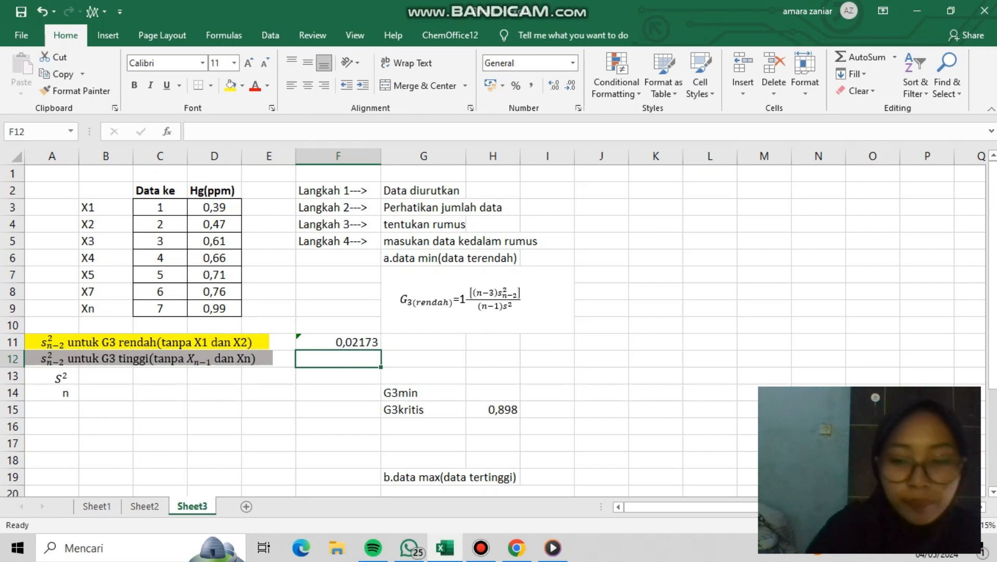
- Calculate the sample variance for G3 tinggi, without the two highest values, in F12 with VAR.S over D3:D7
type("=")
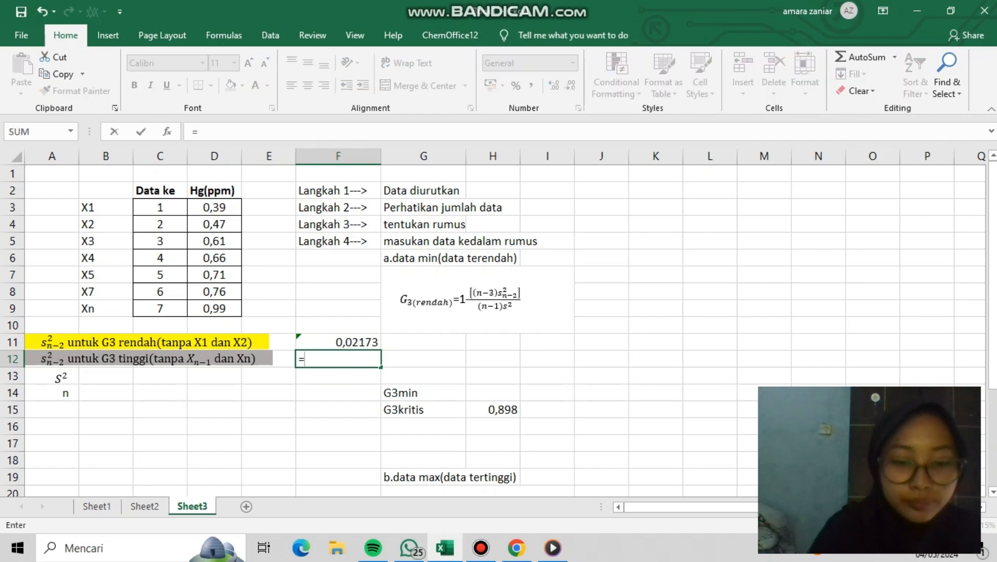
type("var")
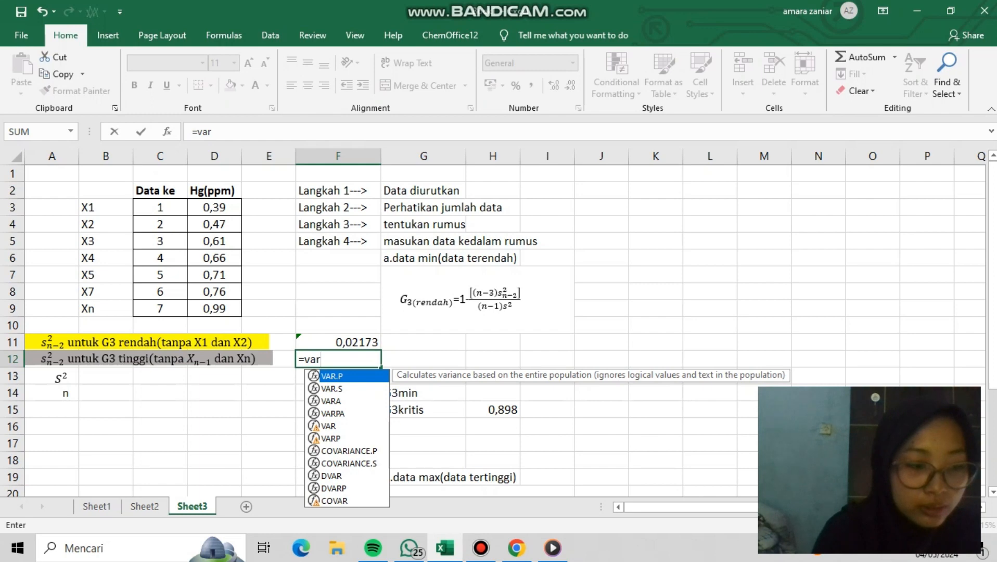
key("Down")
key("Tab")
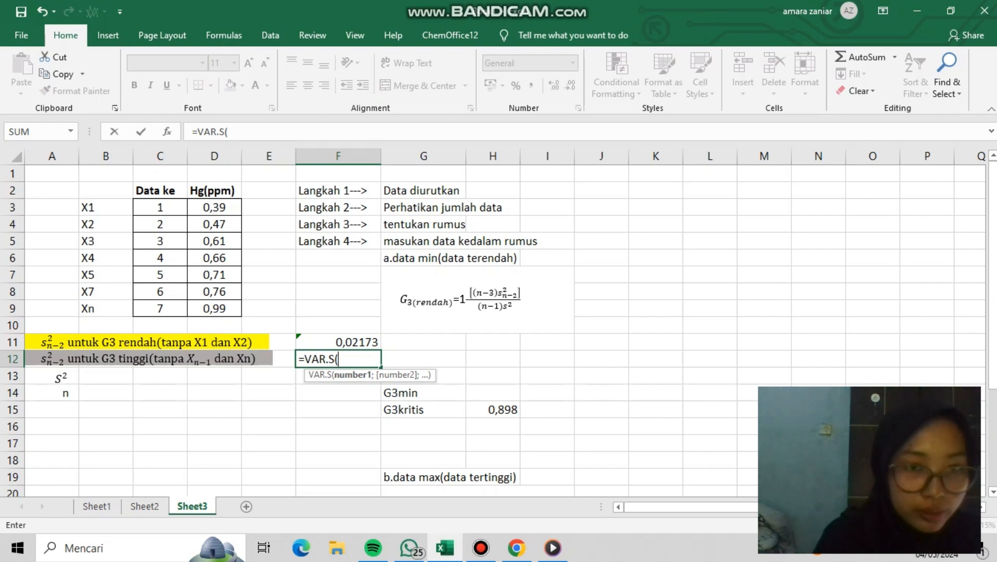
left_click_drag(214, 207, 214, 275)
key("Return")
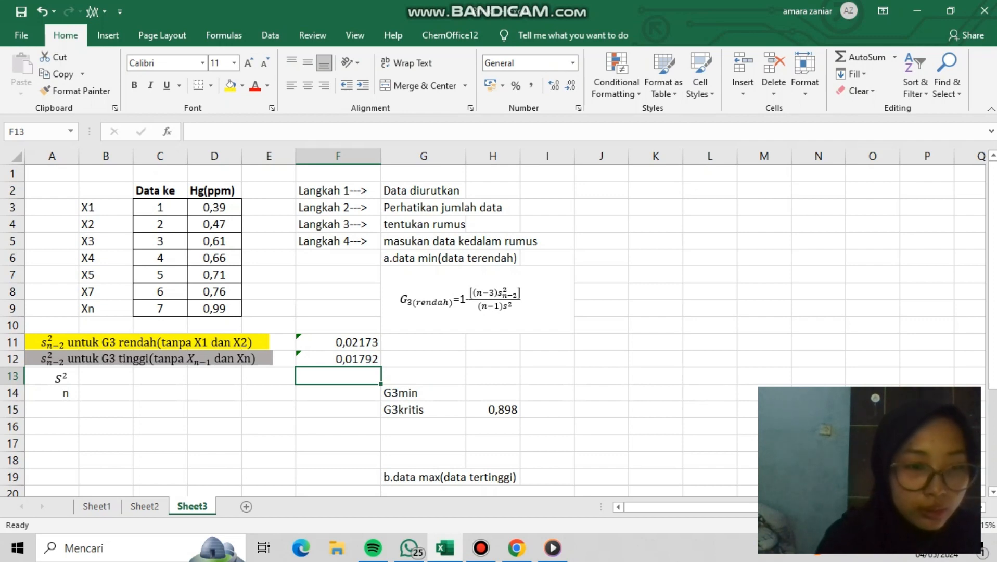
- Calculate the sample variance of all Hg(ppm) data in B13 with VAR.S over D3:D9, and enter 7 as n in B14
left_click(106, 376)
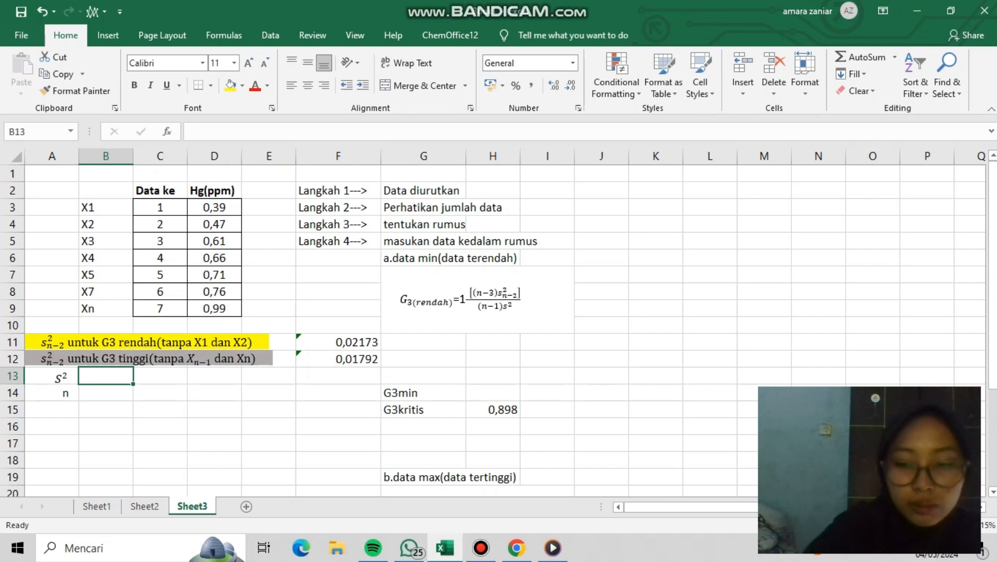
type("=")
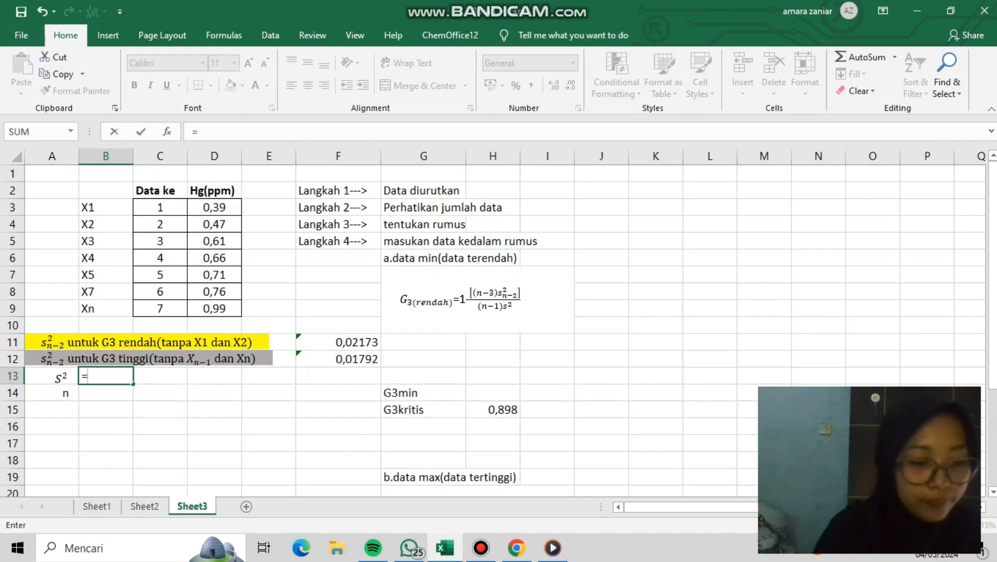
type("var")
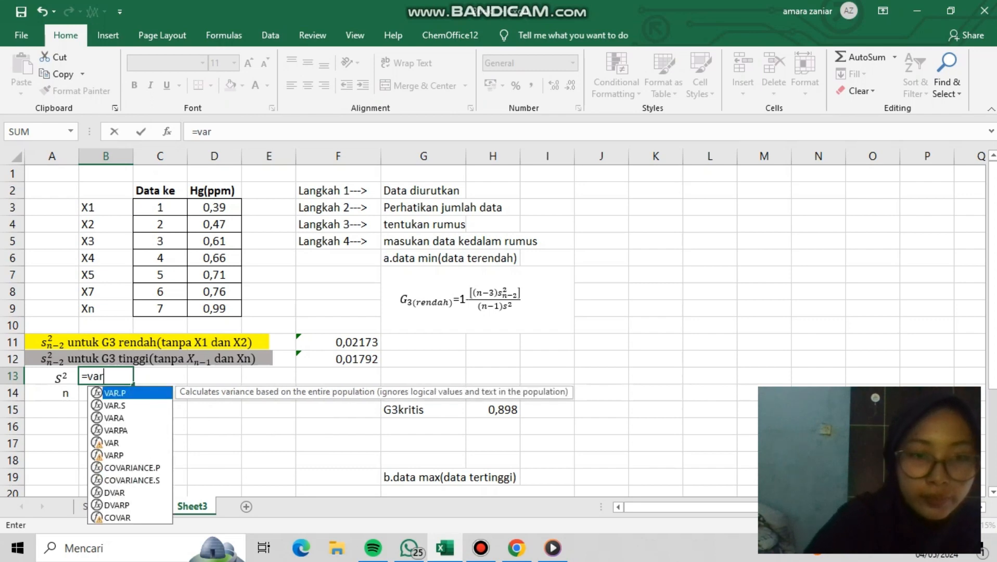
key("Down")
key("Tab")
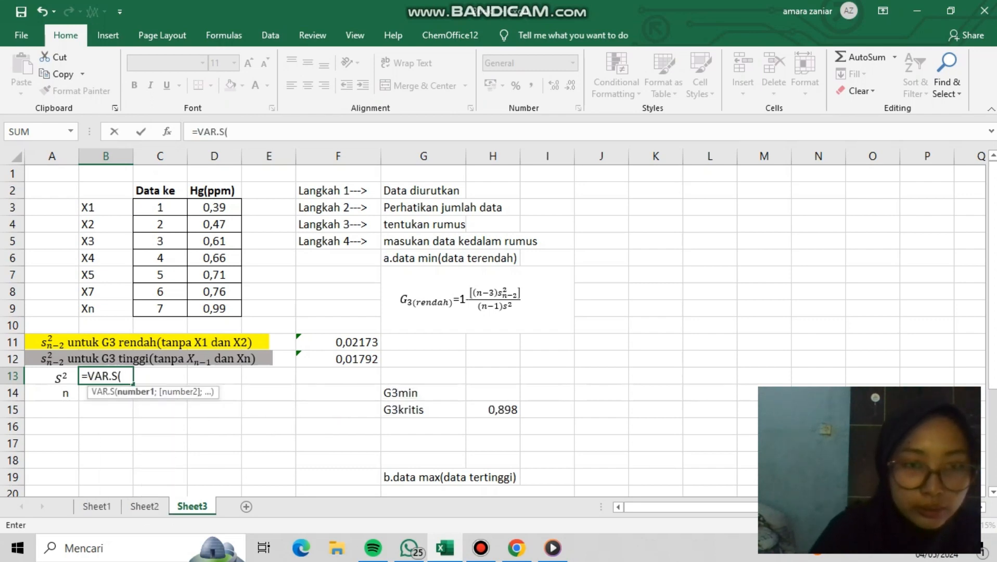
left_click_drag(214, 207, 229, 310)
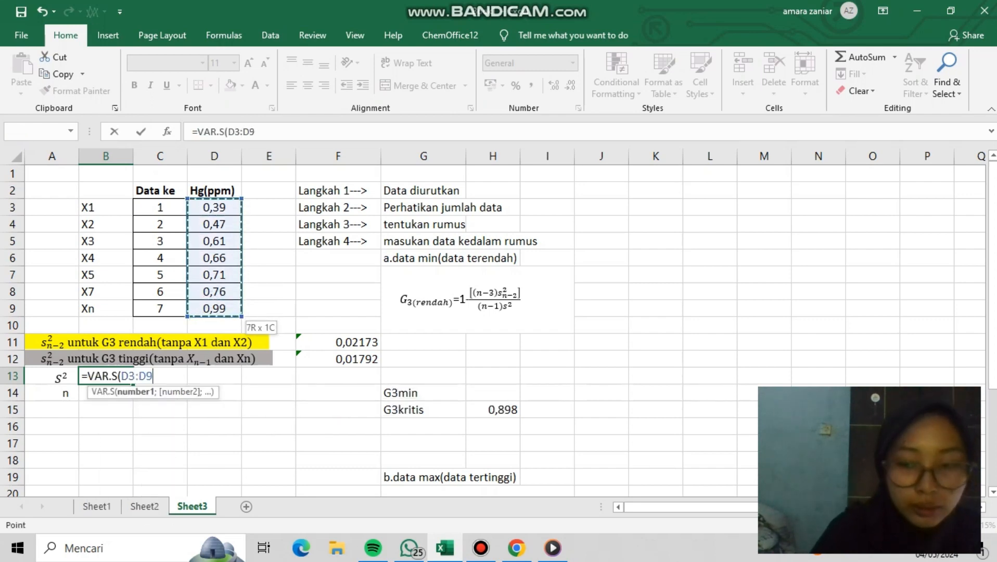
key("Return")
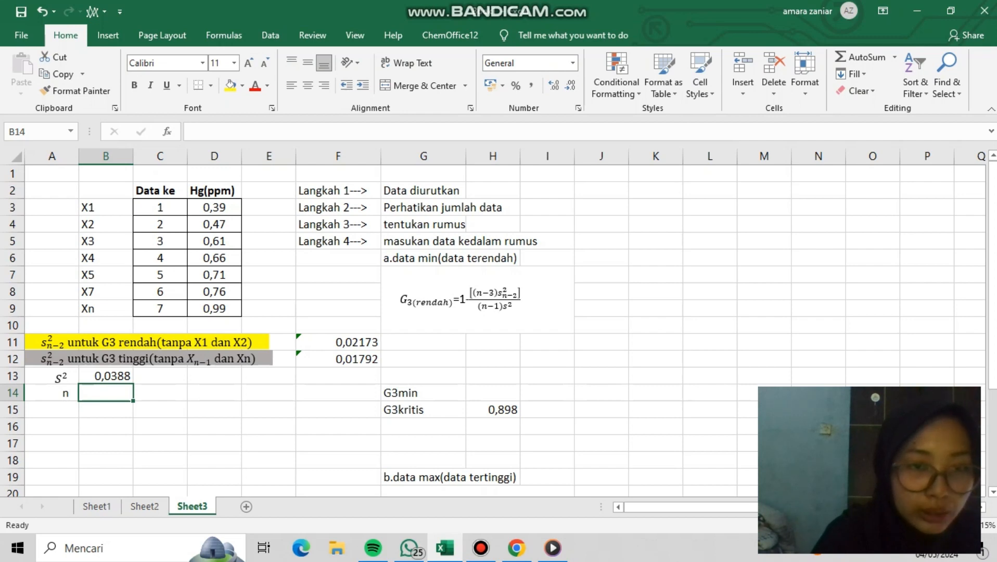
type("7")
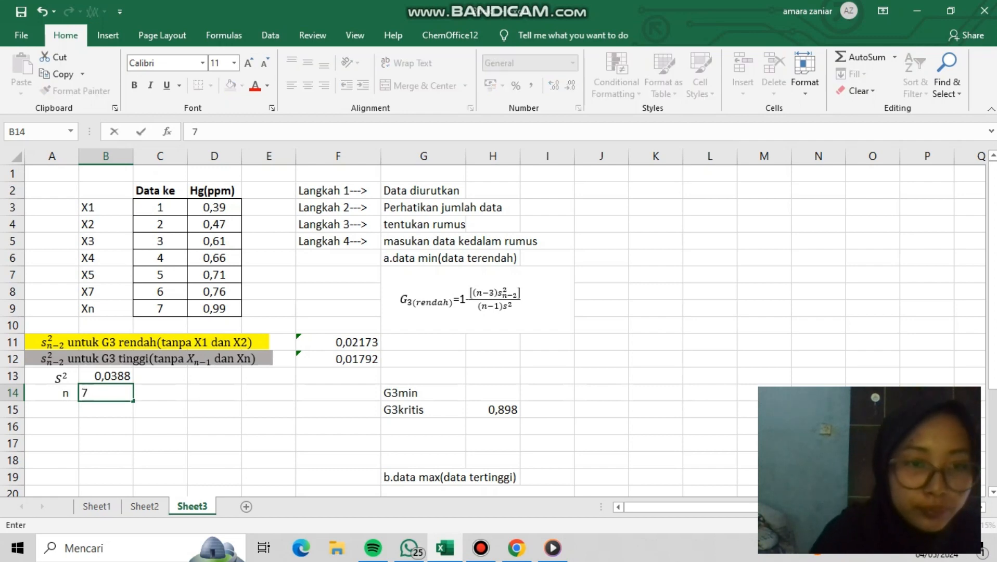
- Correct the data label in B8 to "X6" and commit the edit
left_click(106, 292)
key("F2")
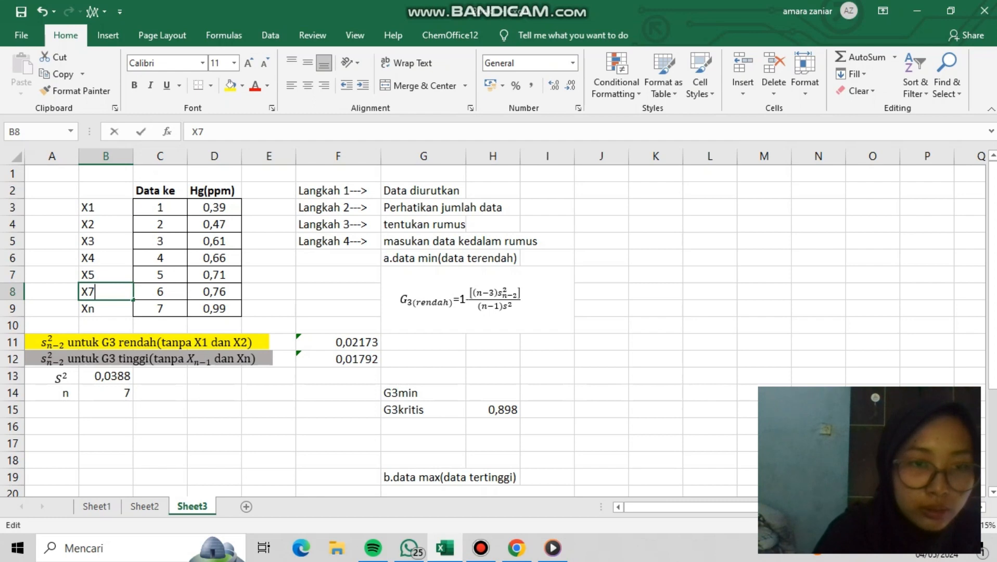
key("BackSpace")
type("7")
key("BackSpace")
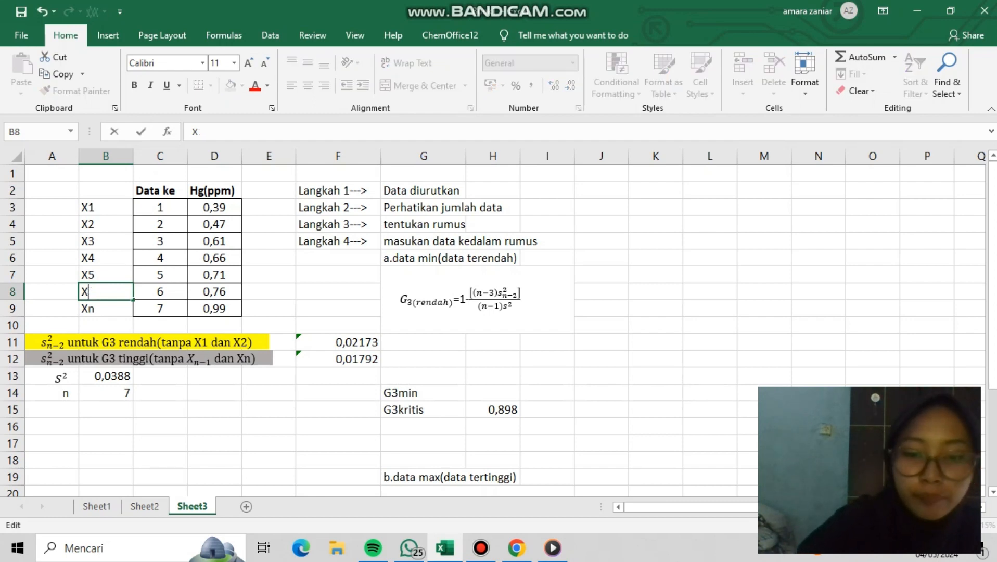
type("6")
left_click(160, 393)
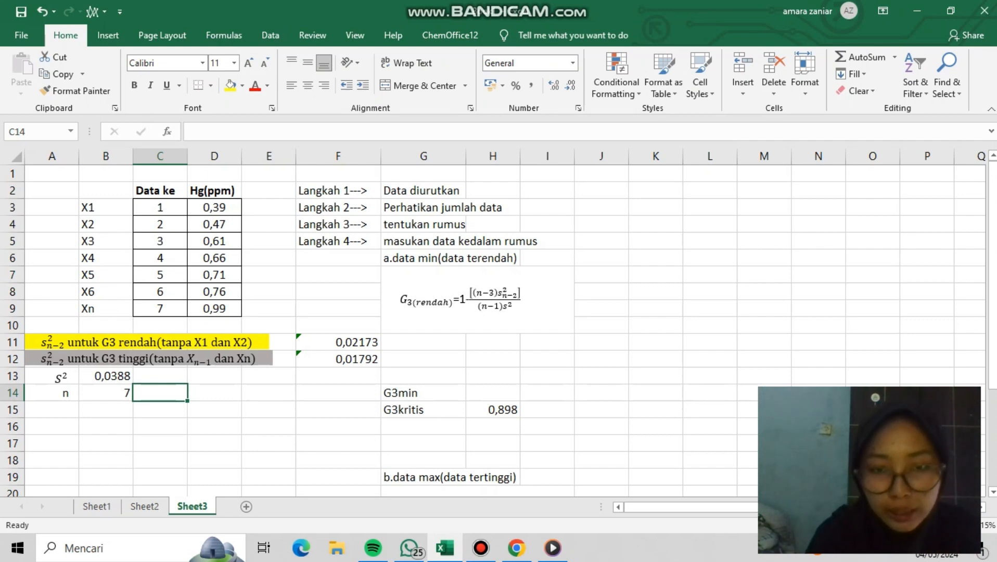
- Calculate G3min in H14 on Sheet3 with the formula =1-((7-3)*F11)/((7-1)*B13)
left_click(493, 393)
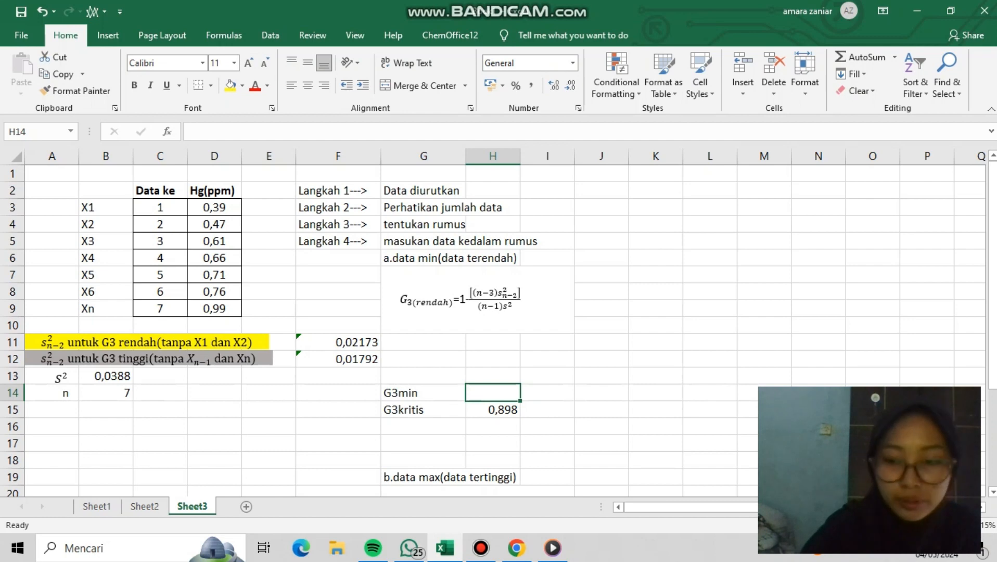
type("=")
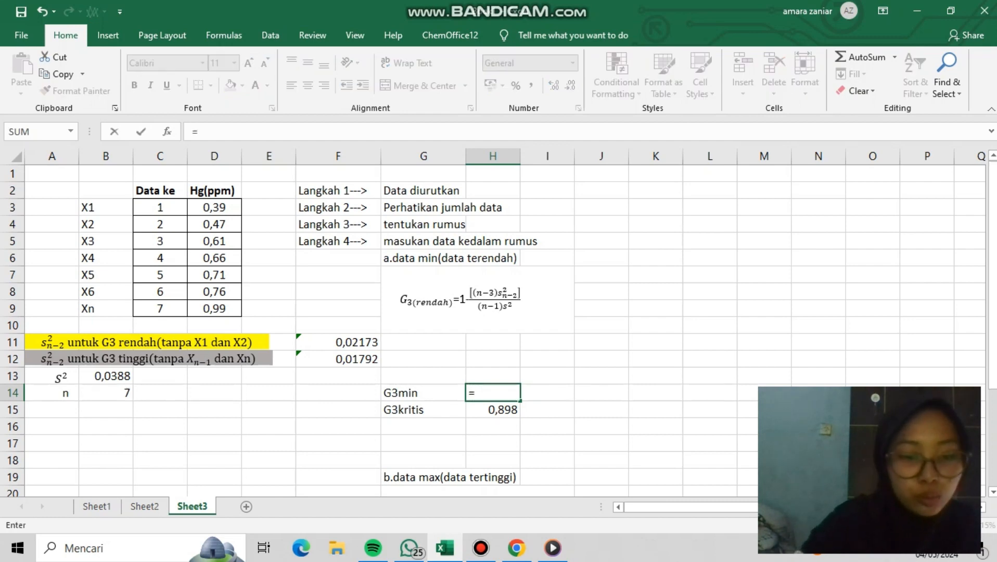
type("1")
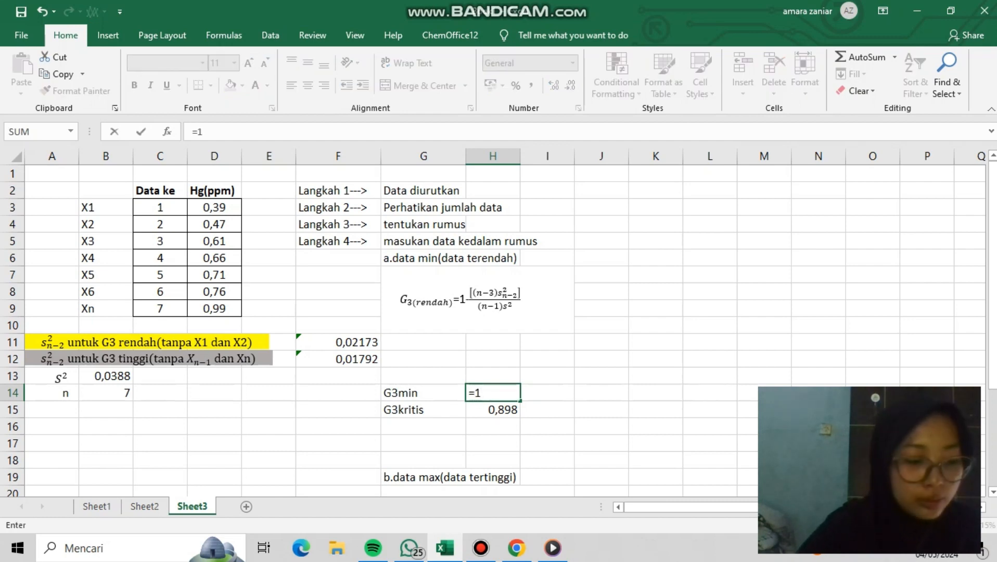
type("-")
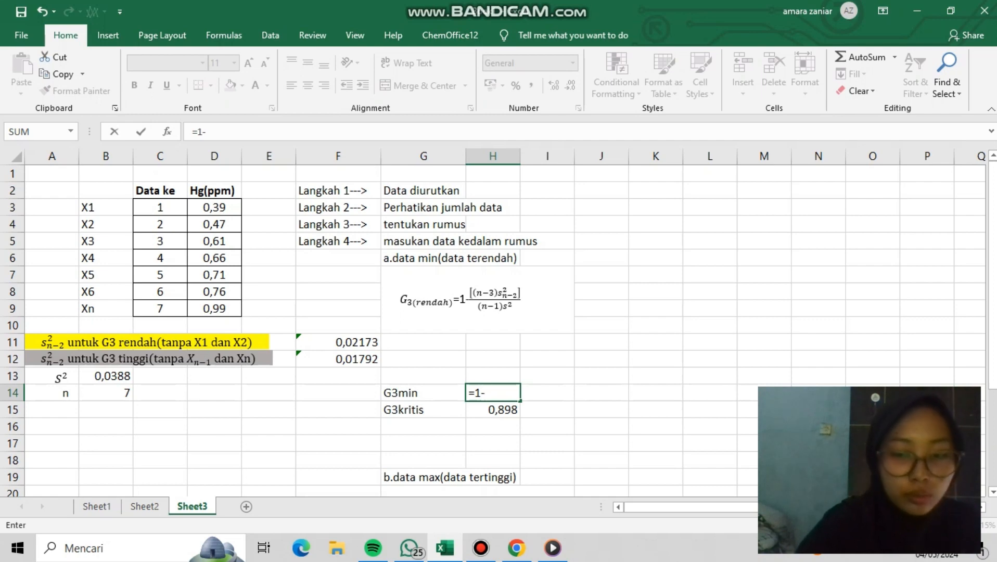
type("((")
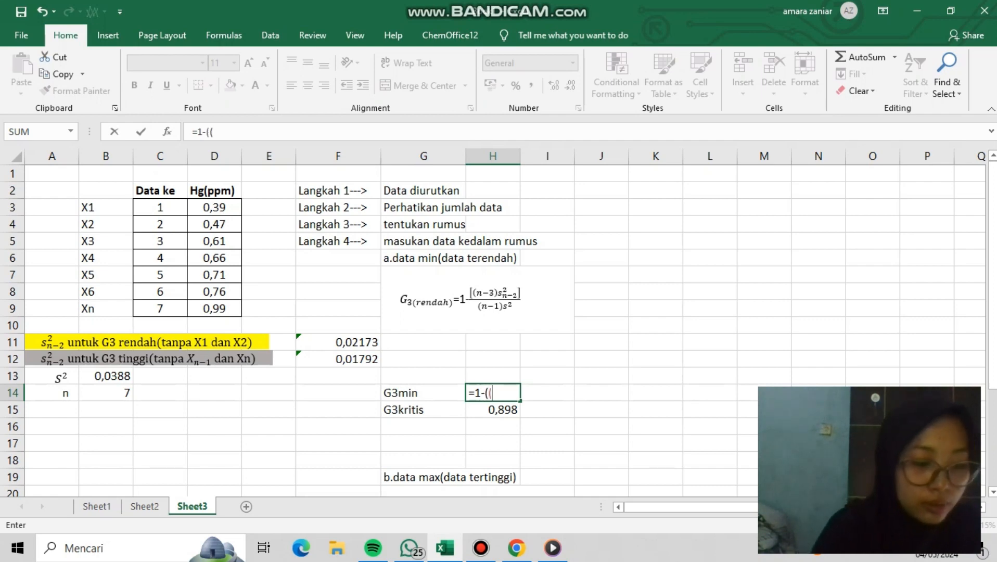
type("7")
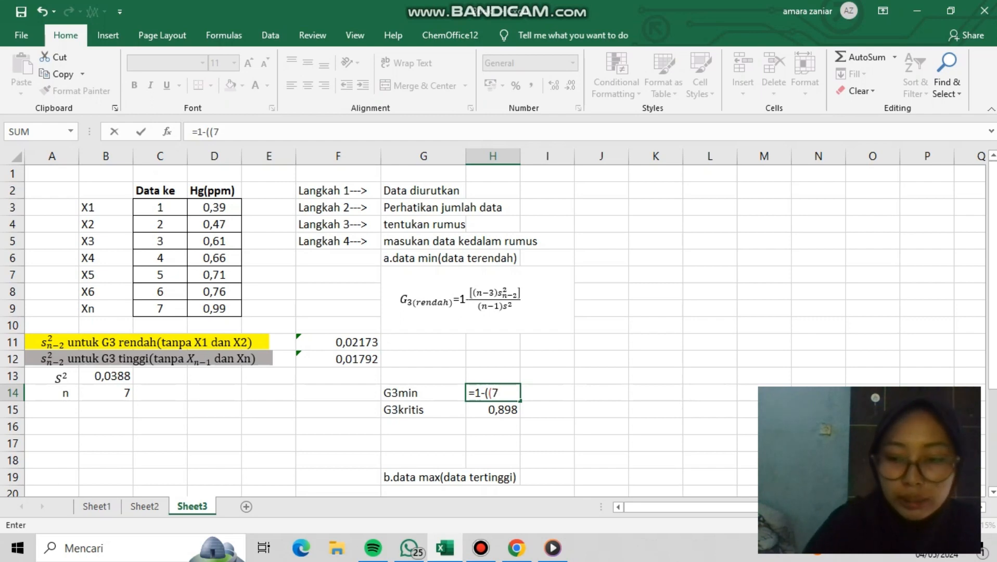
type("-")
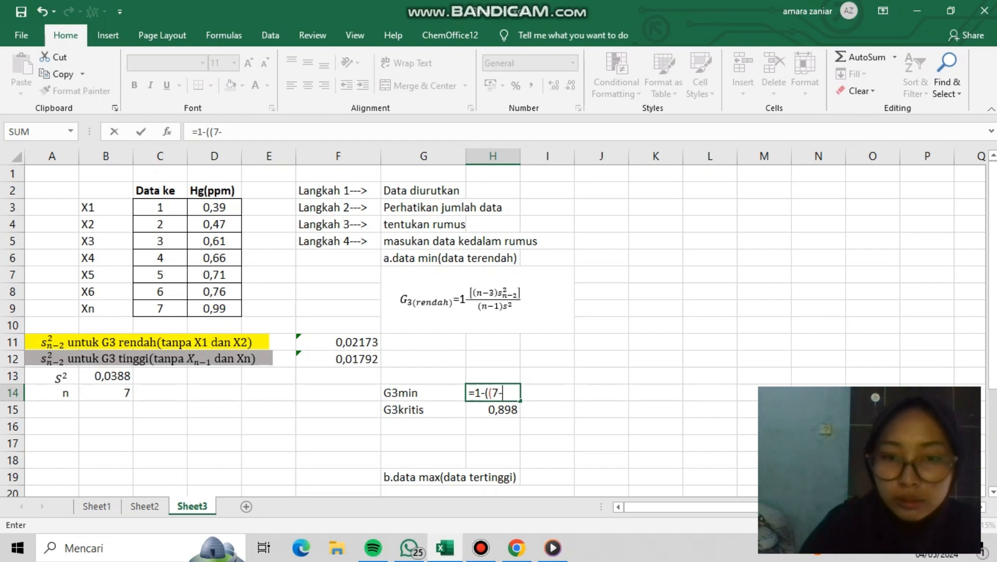
type("3")
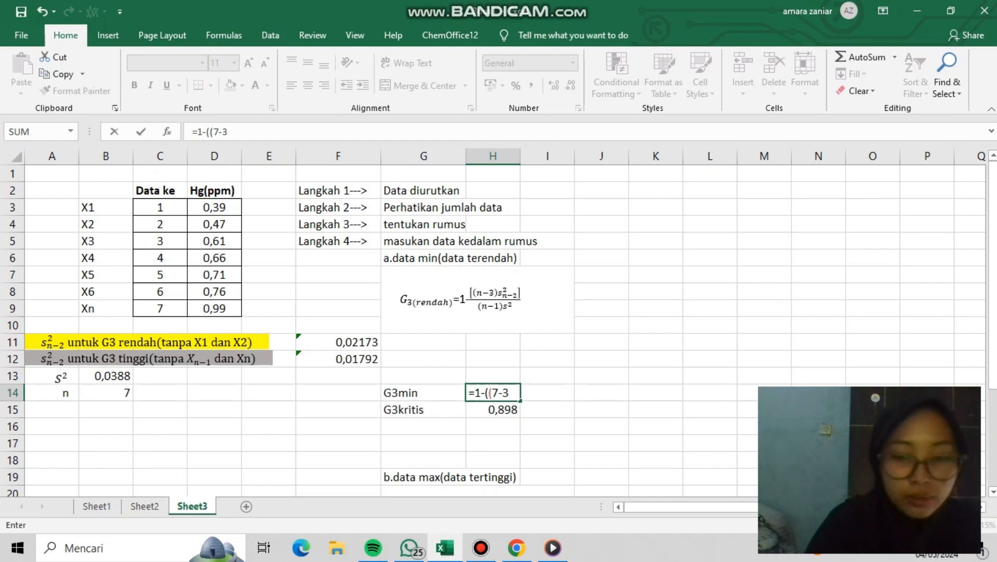
type(")")
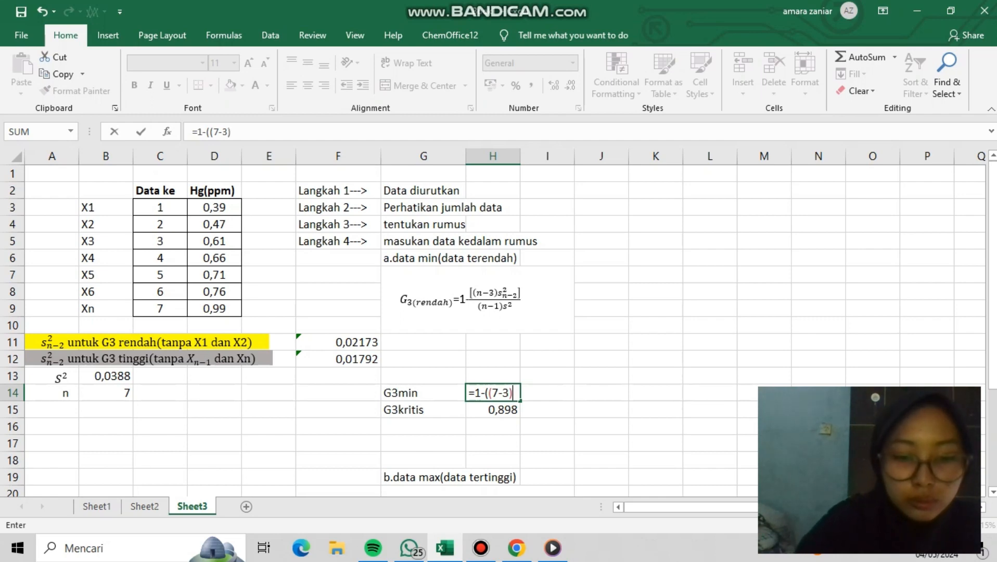
type("*")
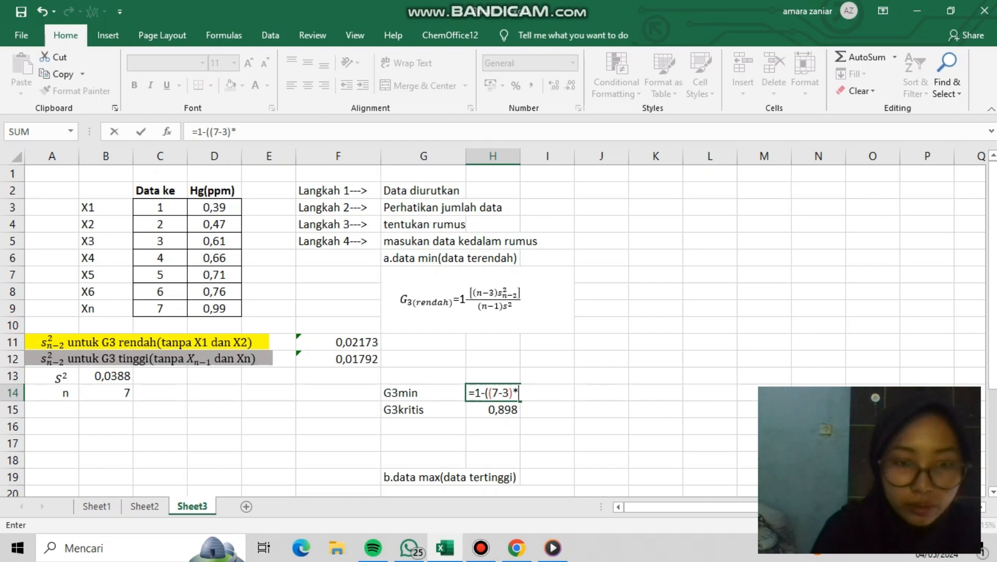
left_click(338, 343)
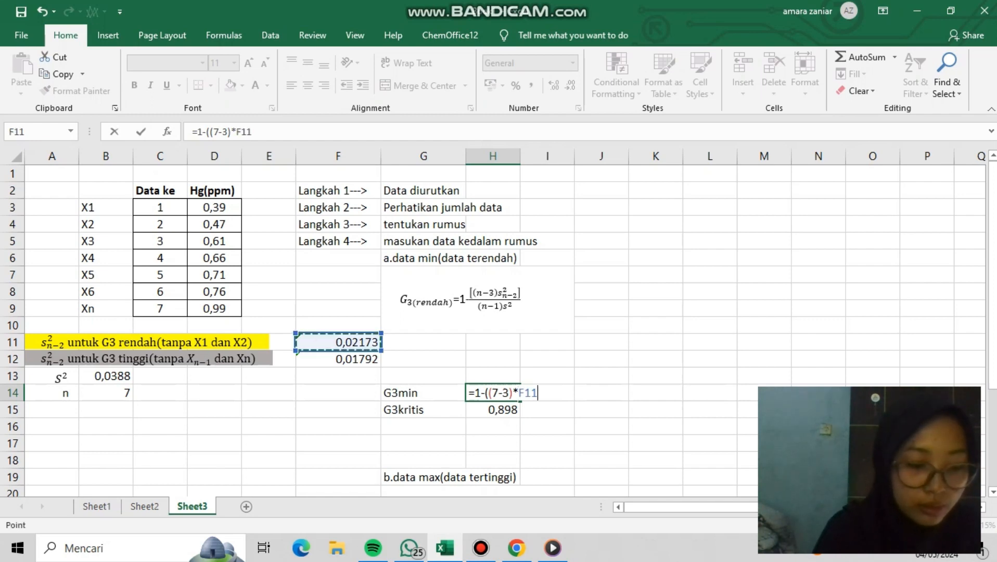
type(")")
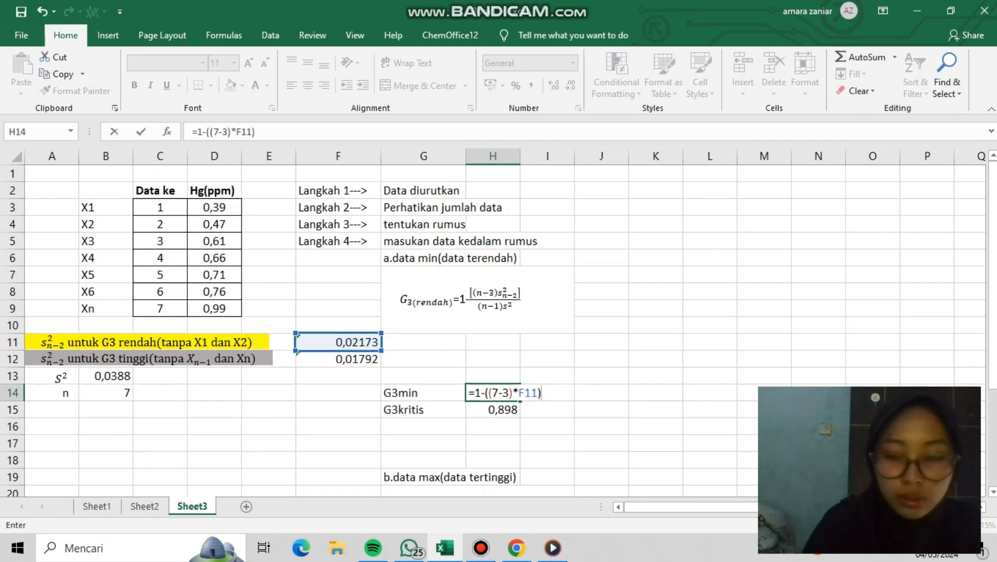
type("/")
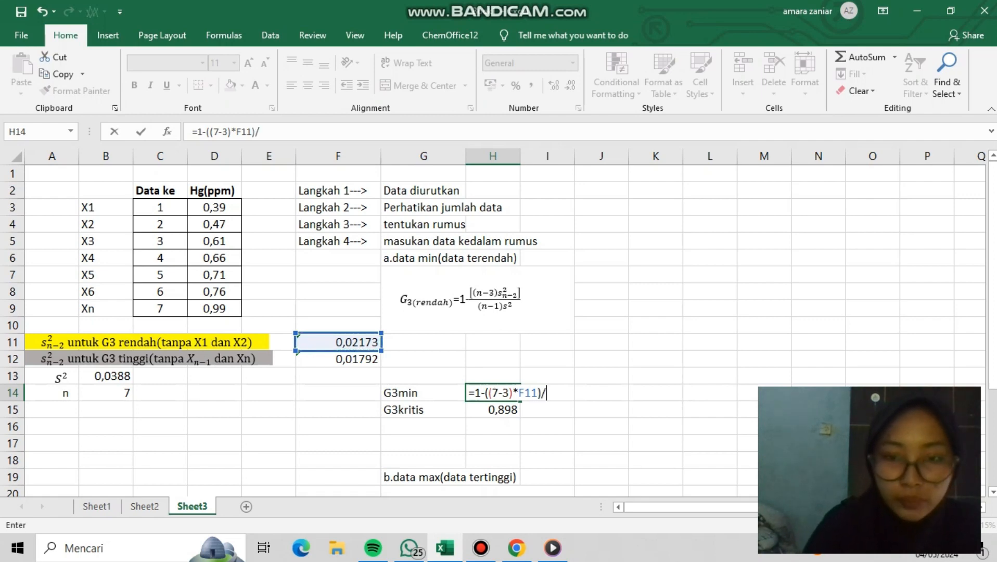
type("(")
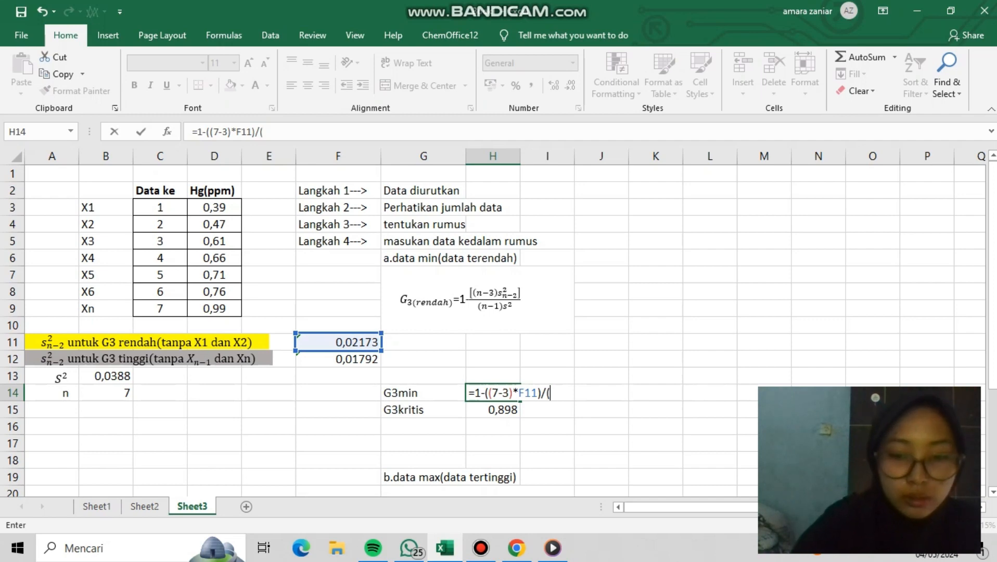
type("(")
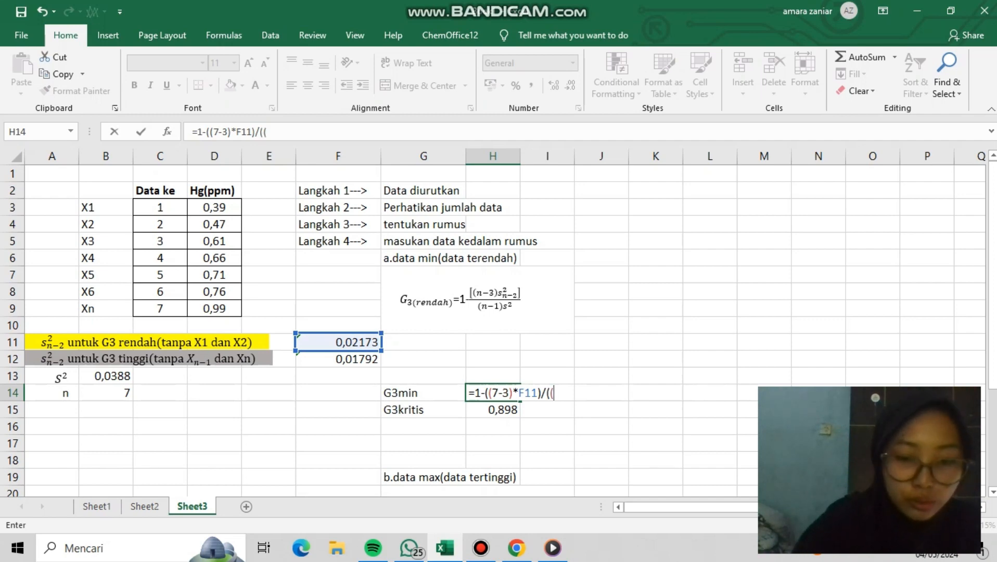
type("7-")
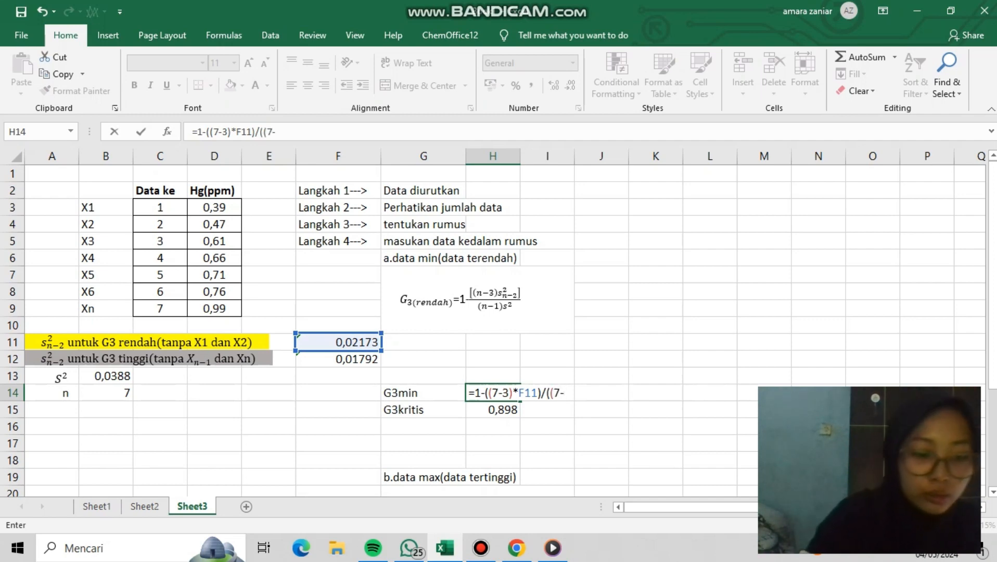
type("1")
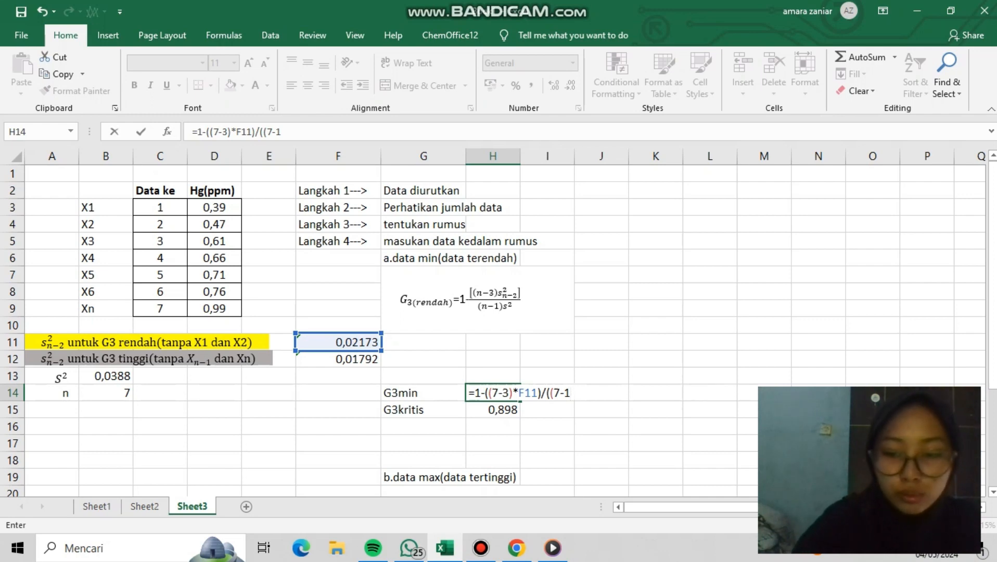
type(")")
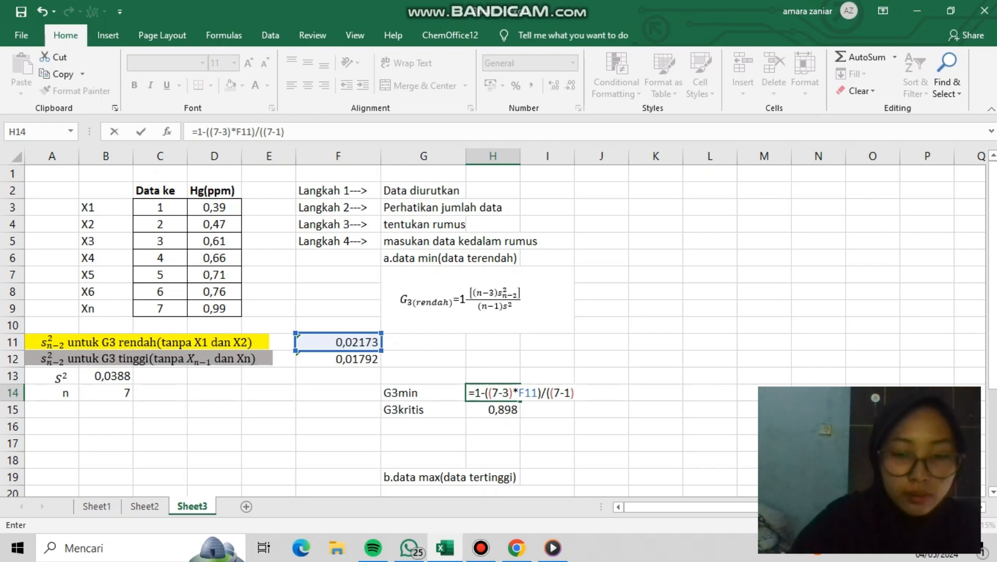
type("*")
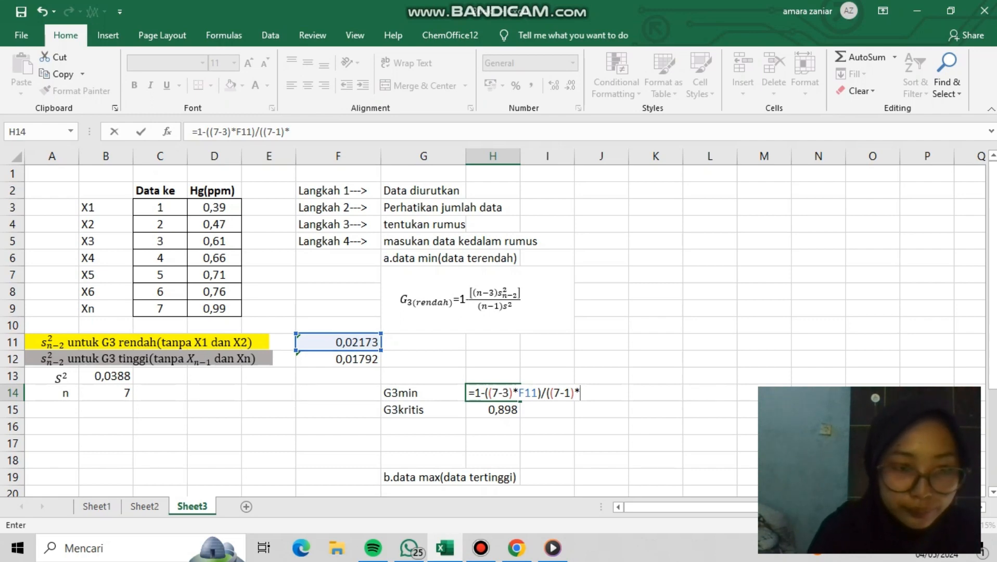
left_click(106, 376)
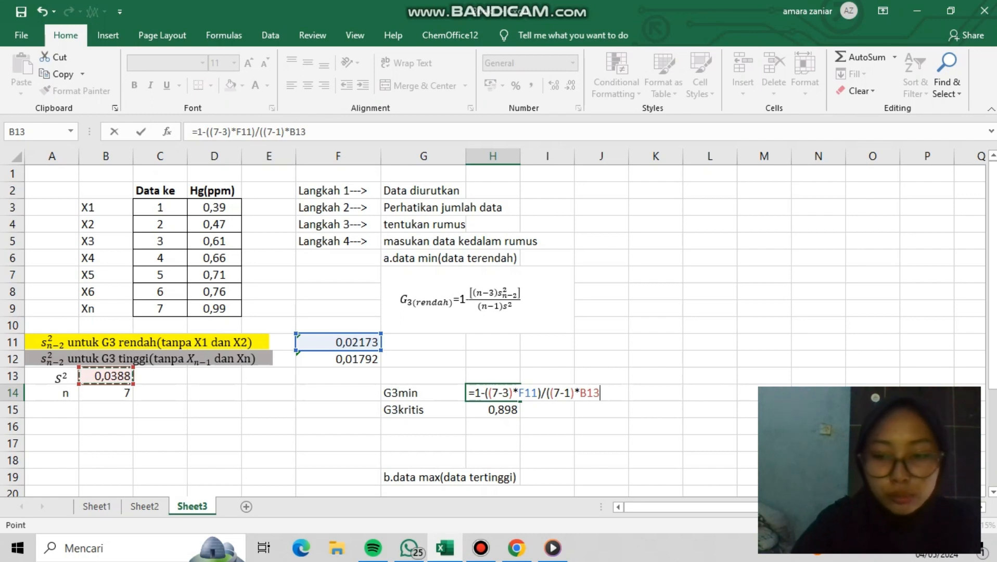
type(")")
key("Return")
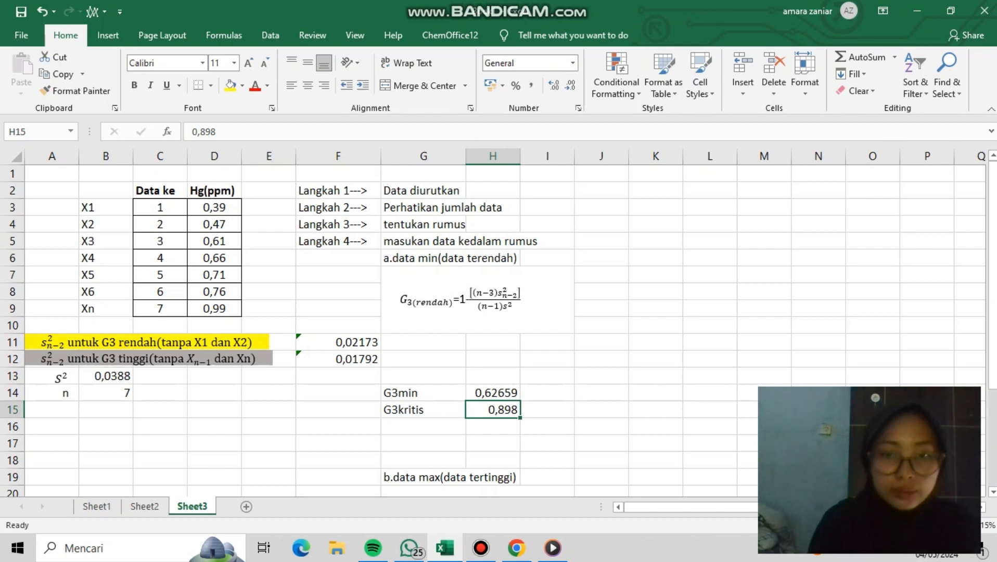
- Begin the conclusion for the lowest data in F16 with the text "kesimpulan G3 rendah ,G3 kritis"
left_click(424, 427)
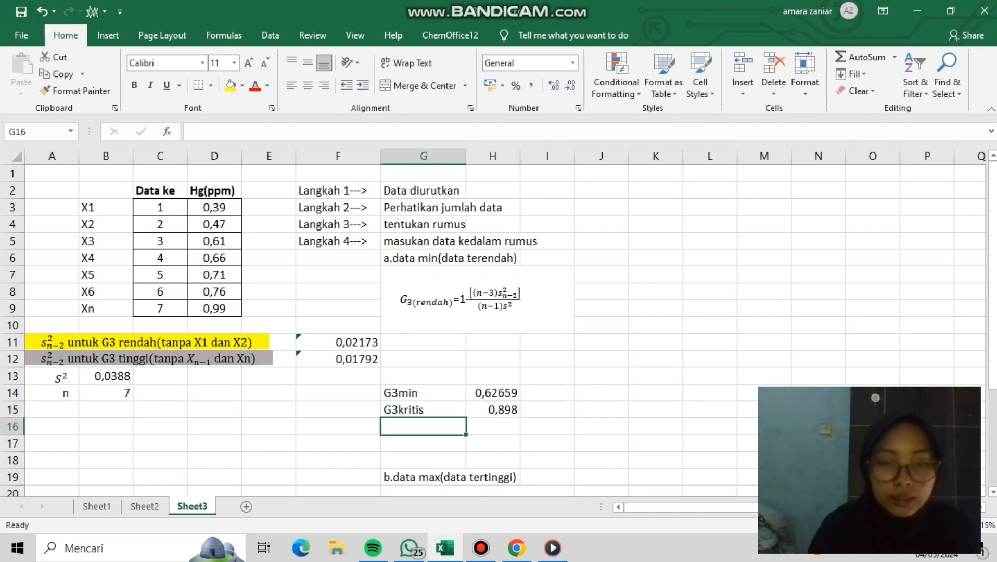
left_click(339, 427)
type("k")
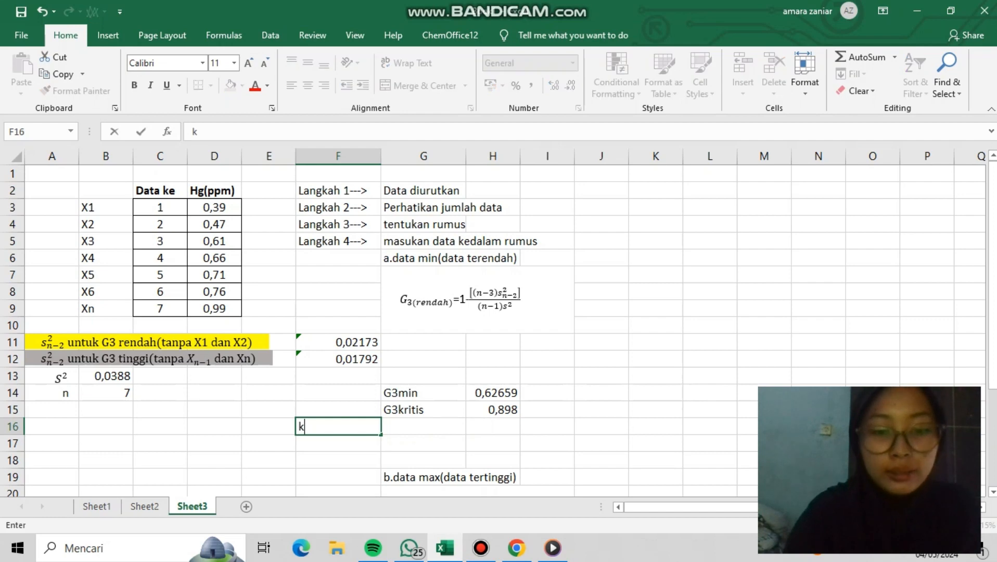
type("esimpulan")
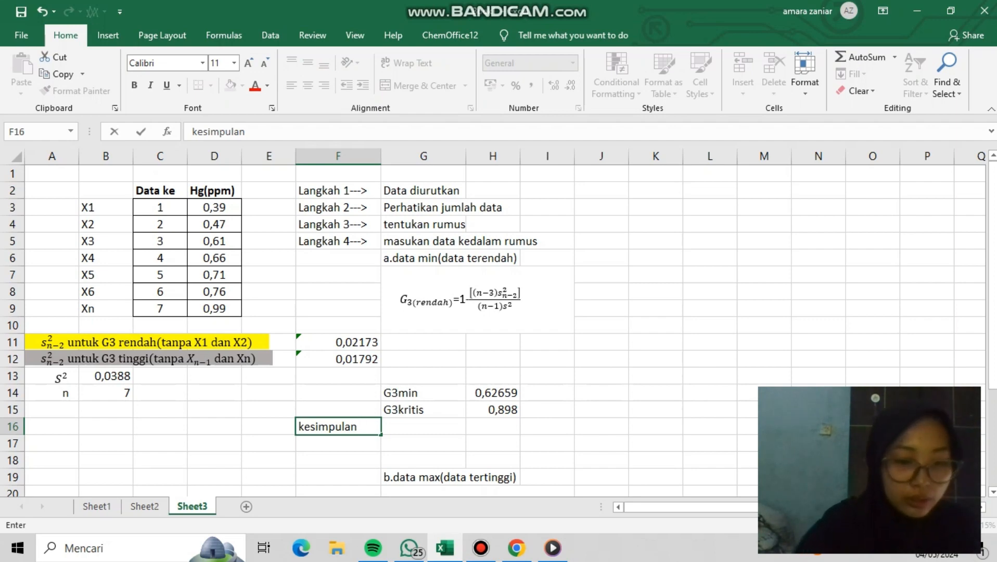
type(" G")
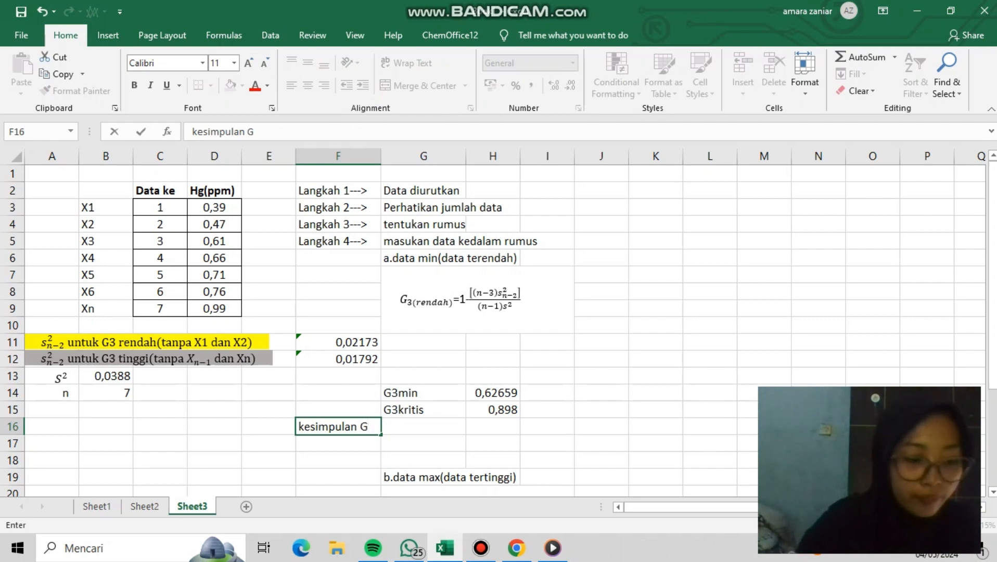
type("3 ren")
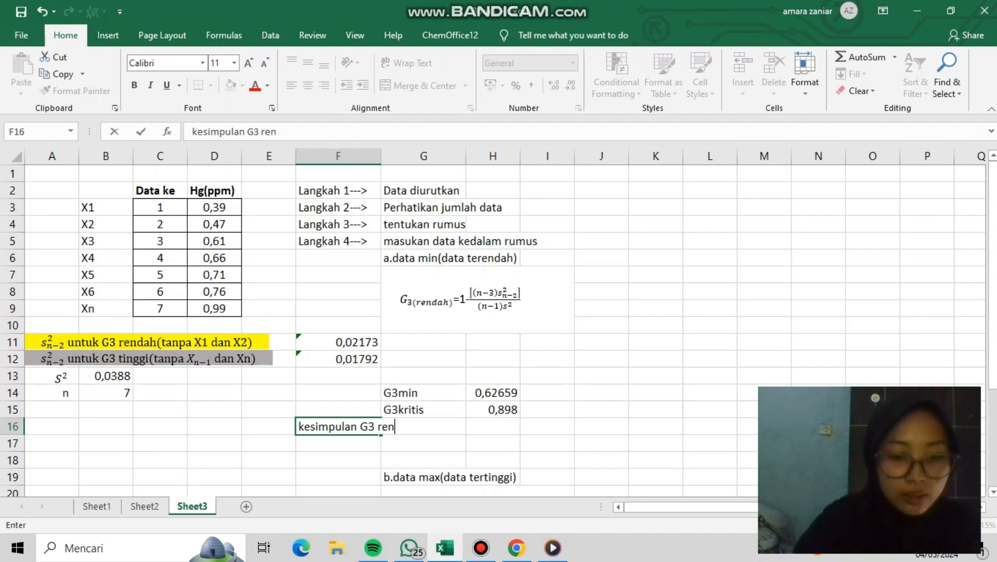
type("dah")
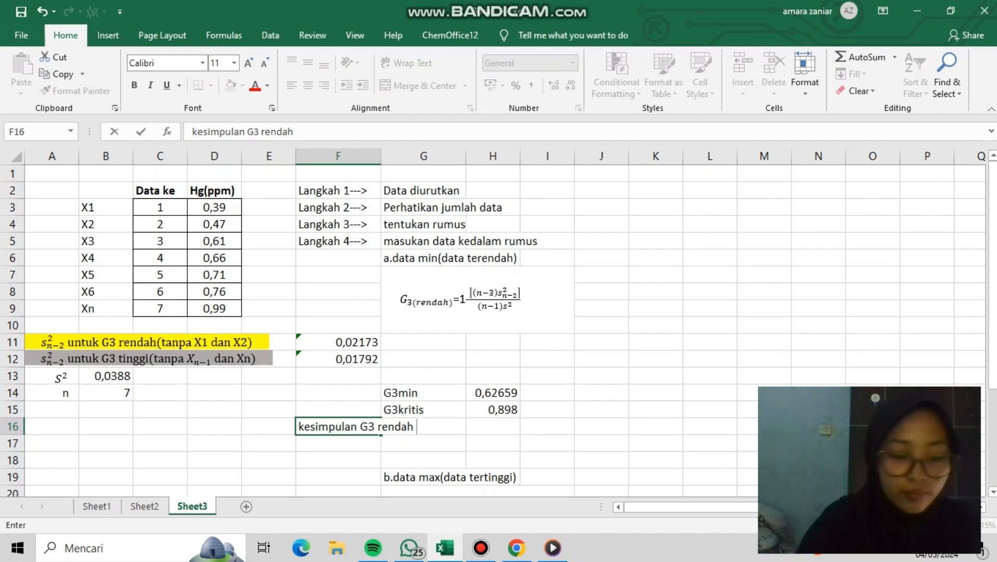
type(",")
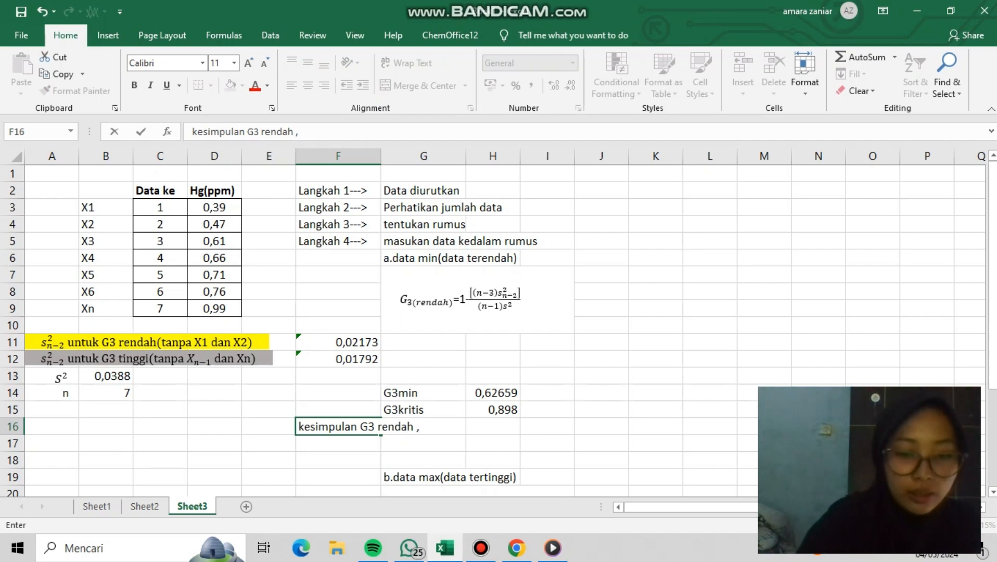
type("G3 ")
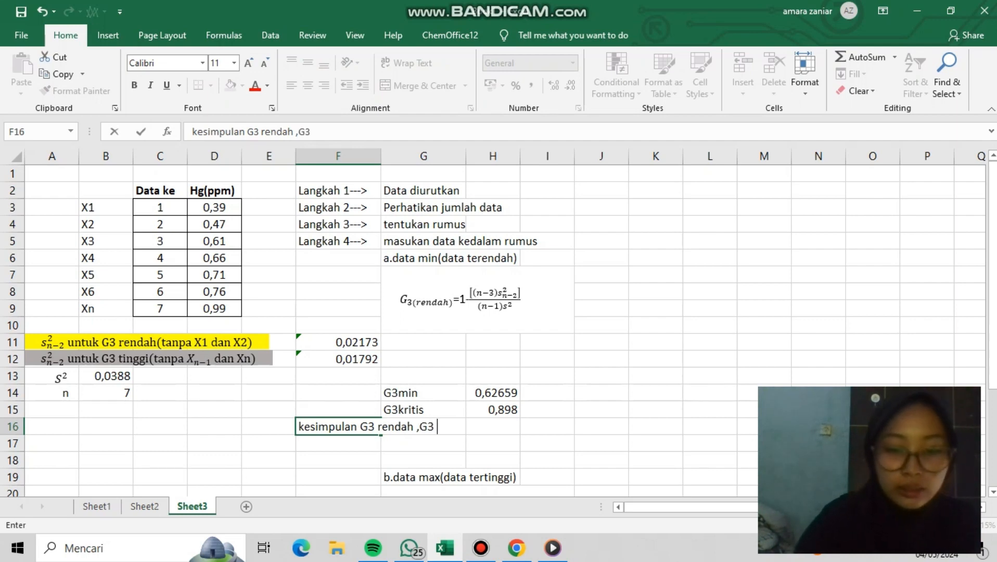
type("kritis")
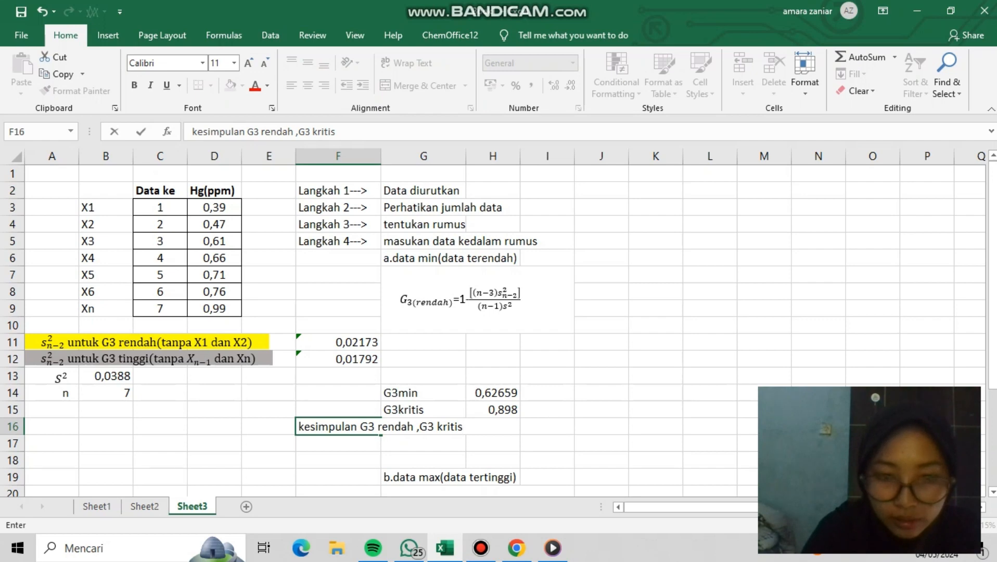
- Replace the comma between "G3 rendah" and "G3 kritis" in the F16 conclusion with "<"
left_click(420, 427)
key("BackSpace")
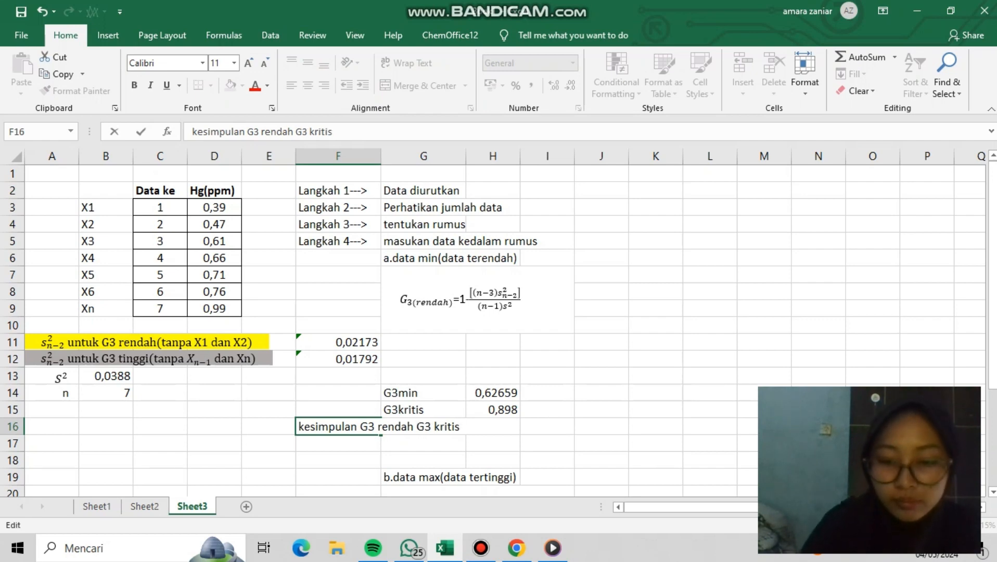
type(",")
key("BackSpace")
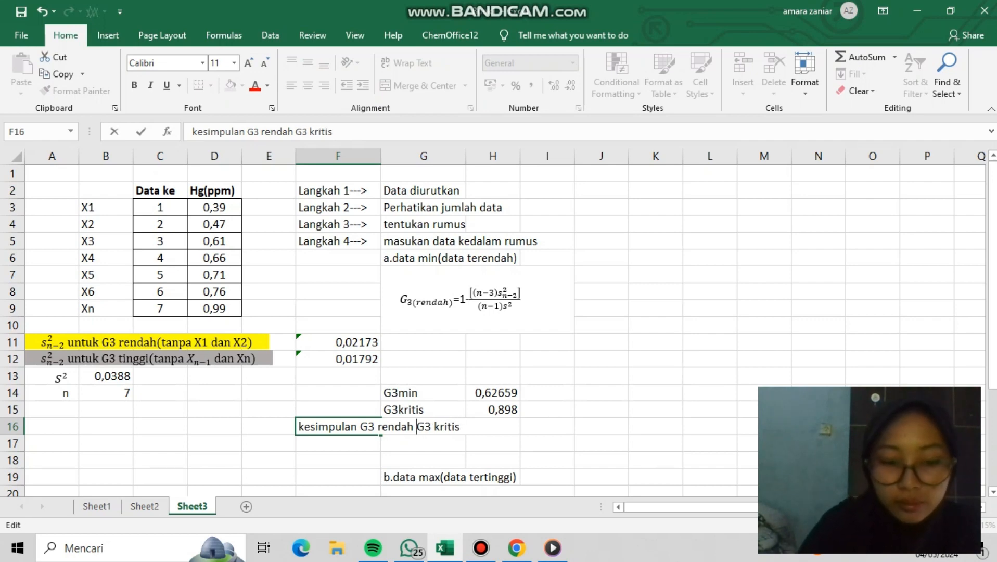
type("<")
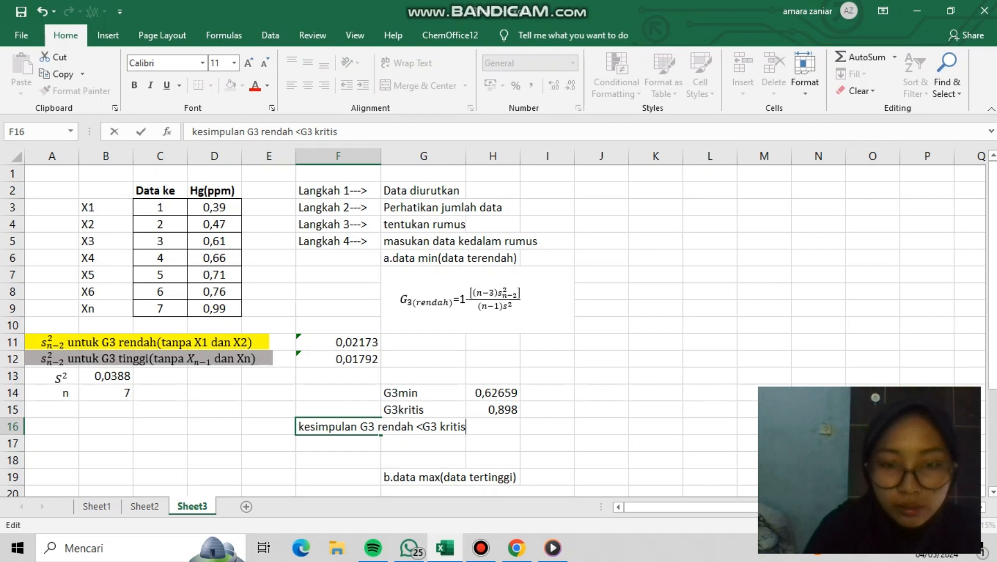
- Complete the F16 conclusion by appending ",maka tidak ada data yang dibuang" after "G3 kritis" and commit it
type(",")
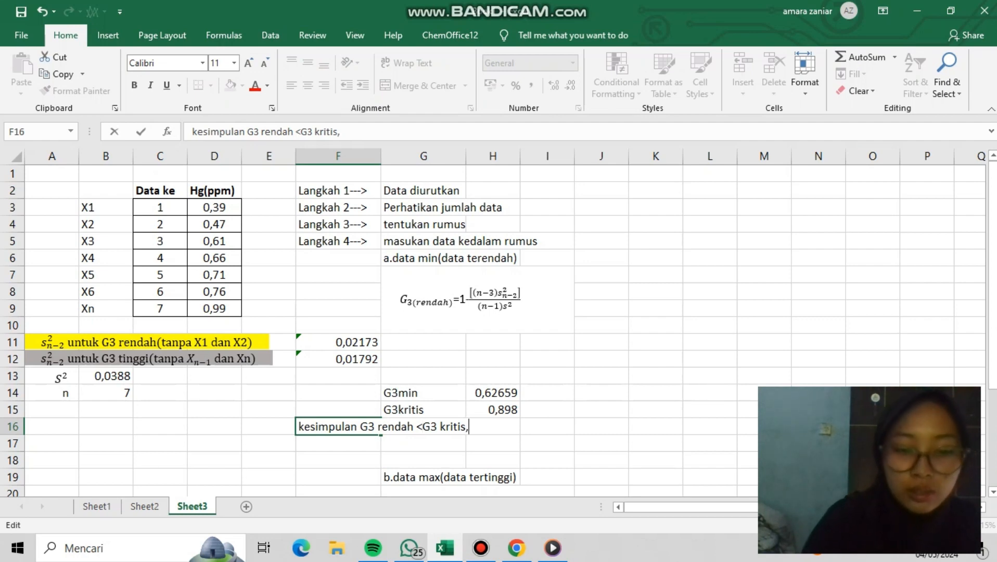
type("deng")
key("BackSpace")
key("BackSpace")
key("BackSpace")
key("BackSpace")
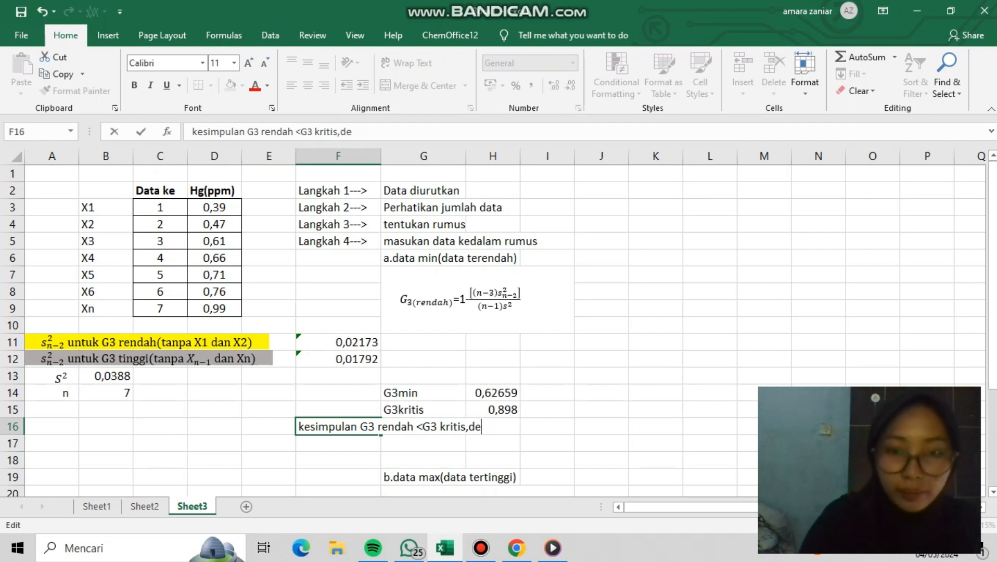
type("maka ")
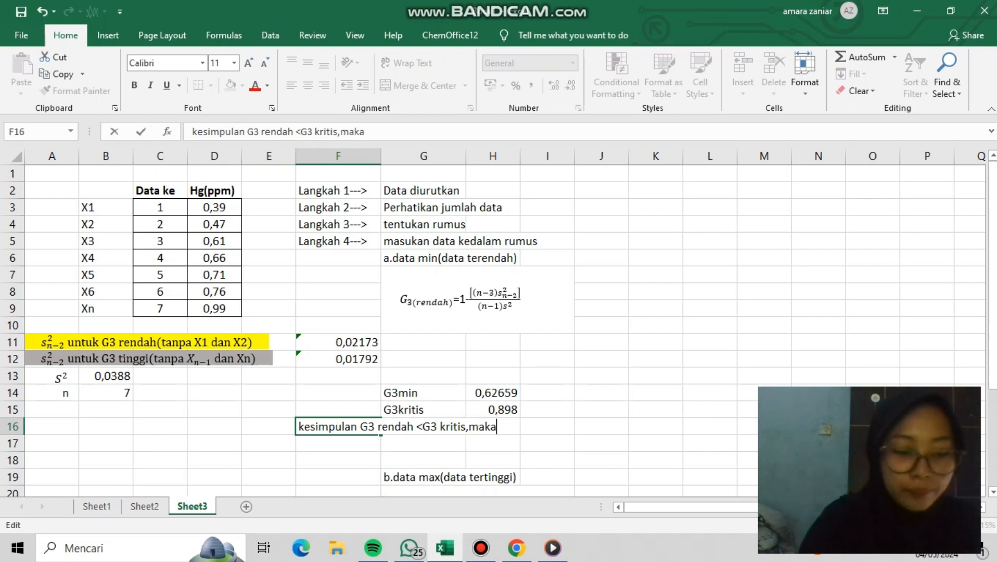
type("tidak")
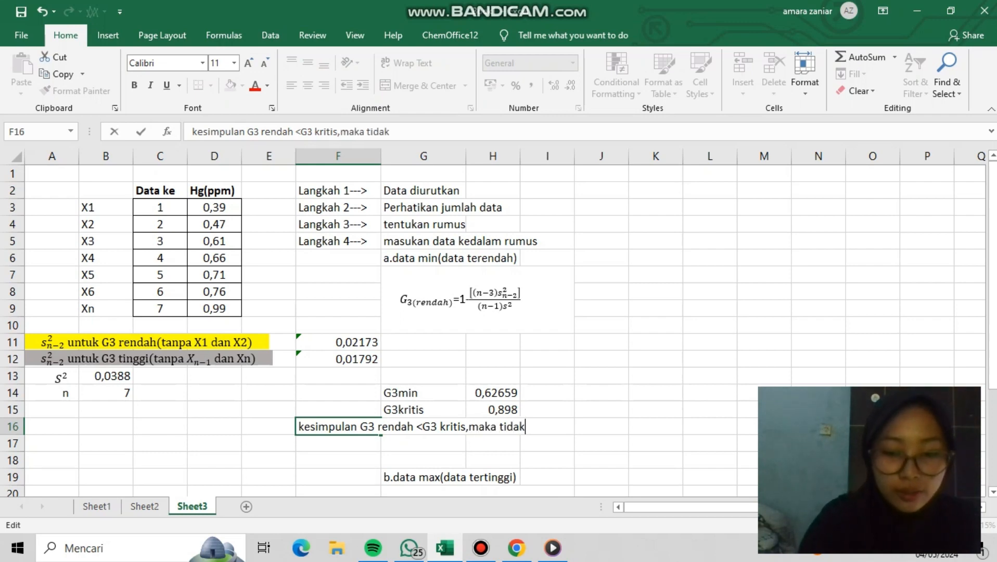
type(" ada ")
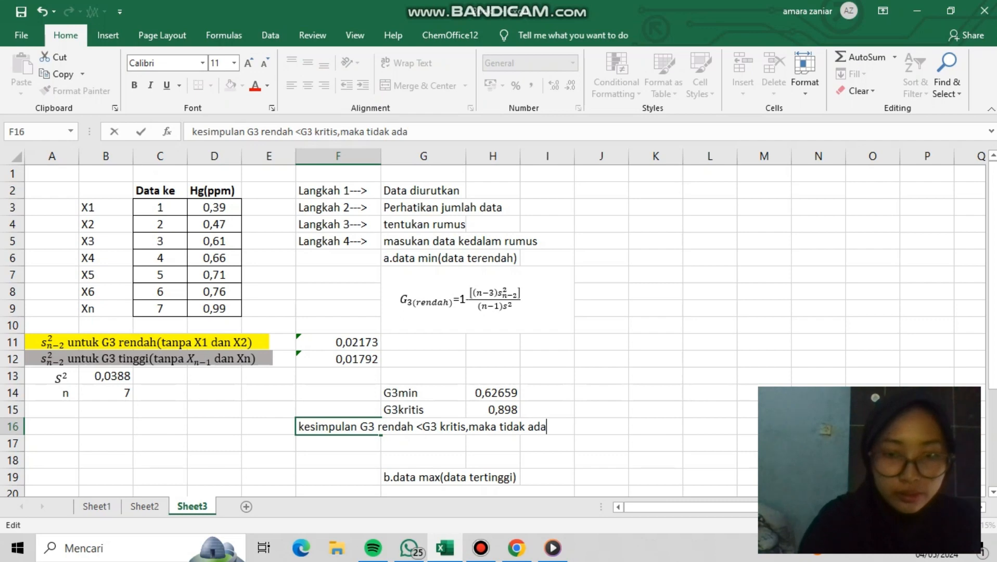
type("data y")
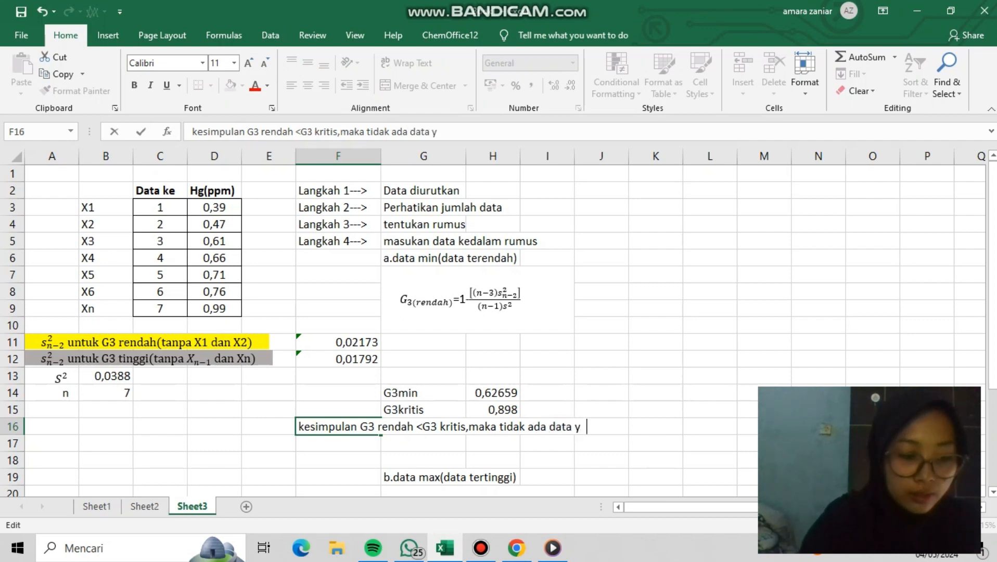
type("ang di")
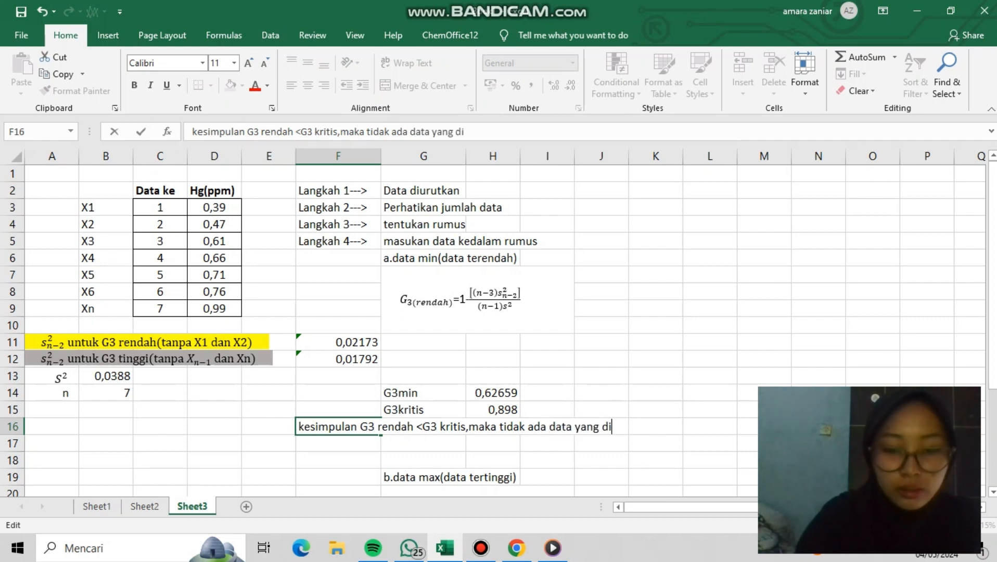
type("buang")
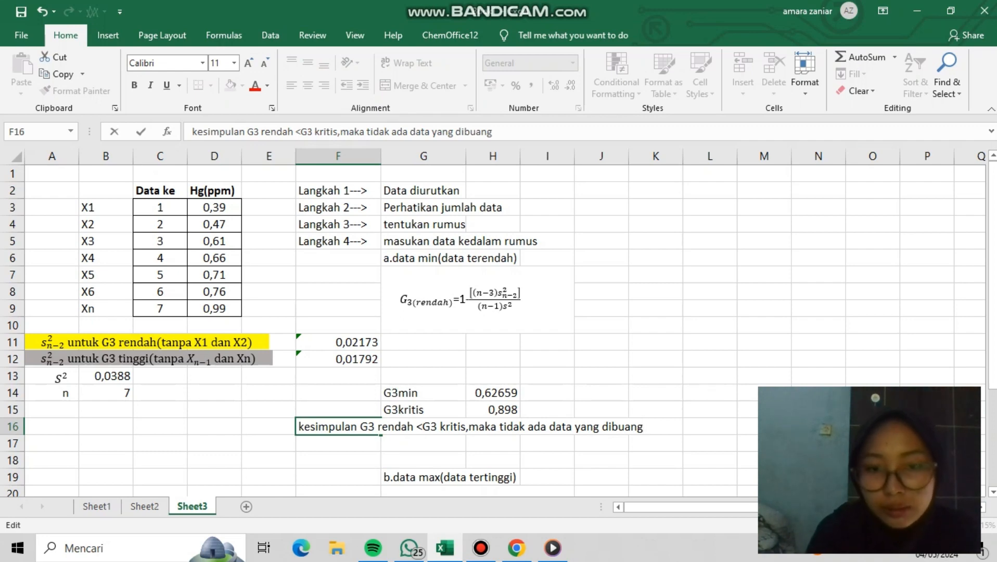
left_click(656, 443)
- Calculate G3 tertinggi in H24 with the formula =1-((7-3)*F12)/((7-1)*B13)
key("Down")
key("Down")
key("Down")
key("Down")
key("Down")
key("Down")
key("Down")
key("Down")
key("Down")
key("Down")
key("Down")
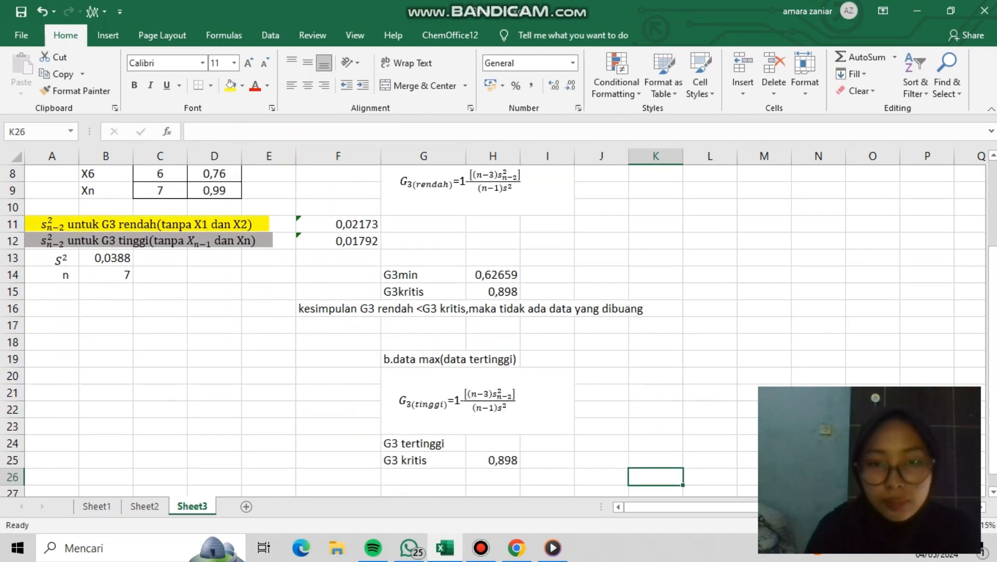
key("Down")
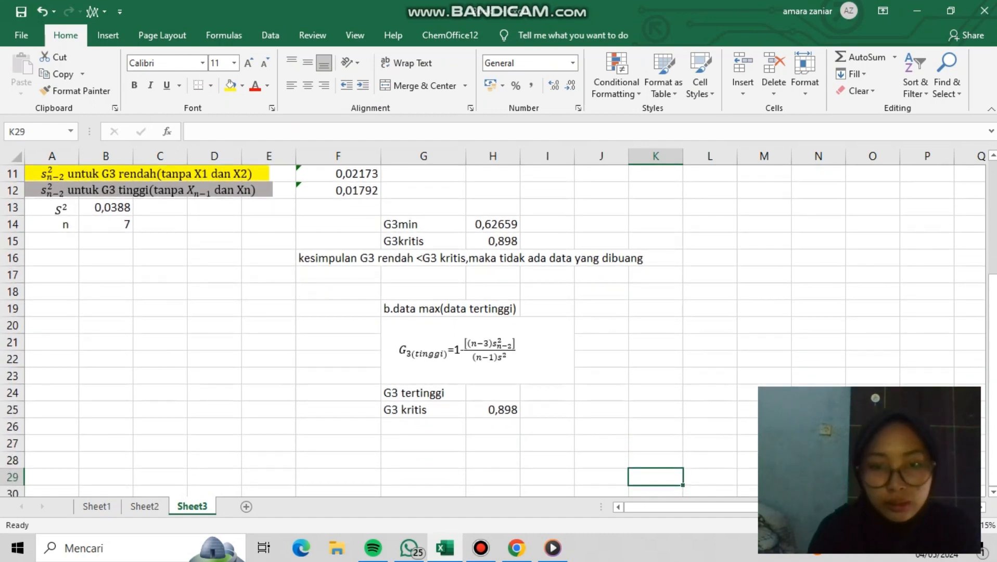
left_click(493, 393)
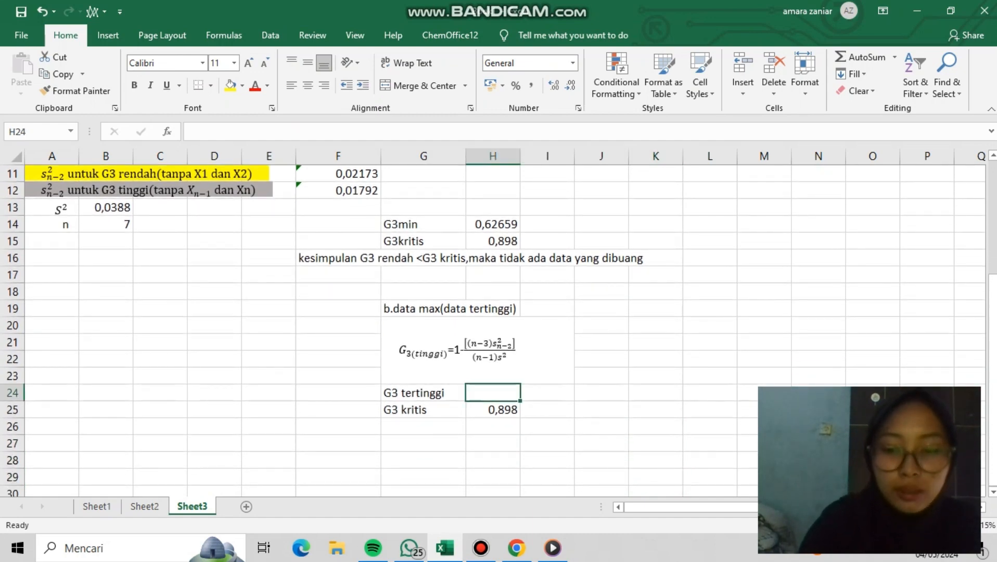
type("=")
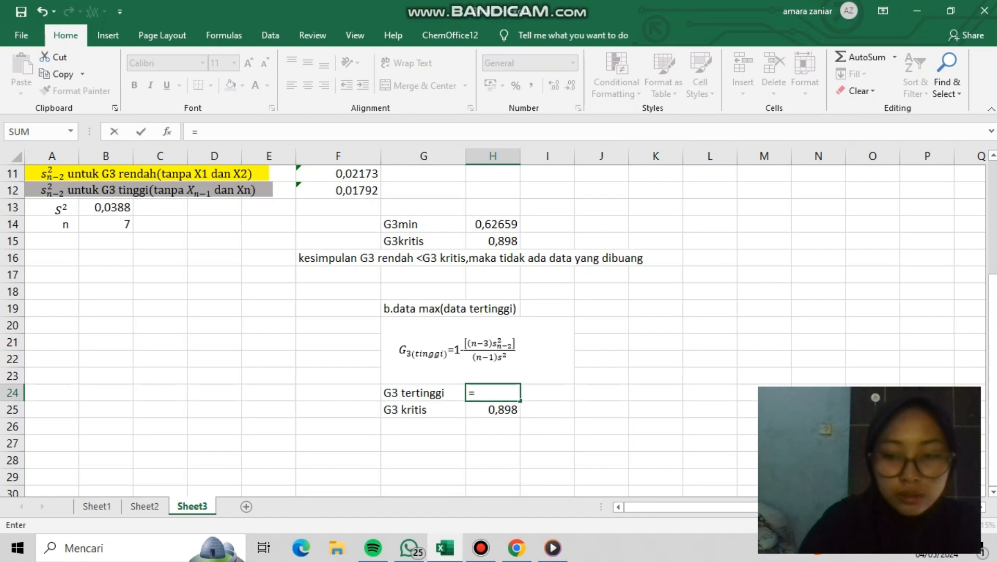
type("1-")
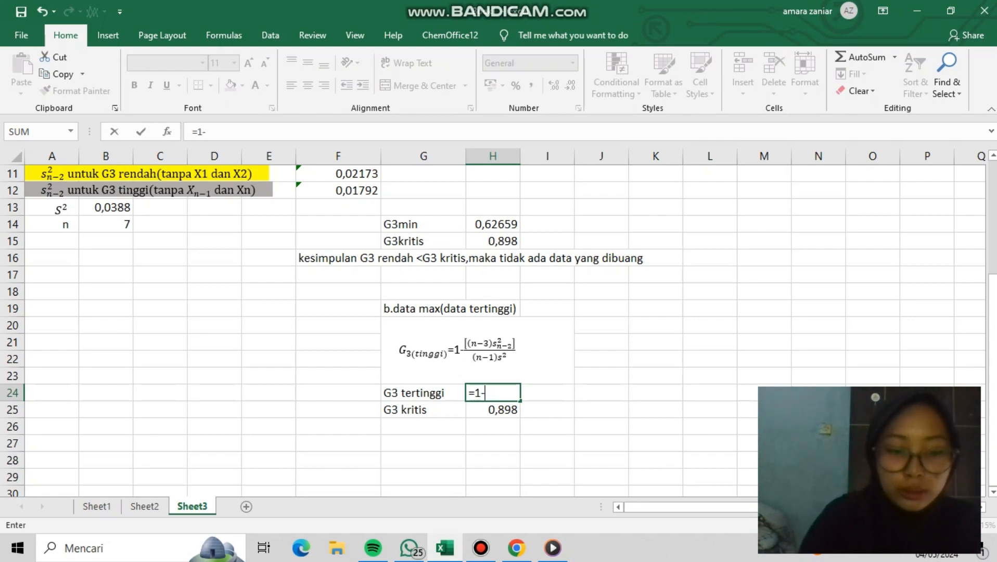
type("((")
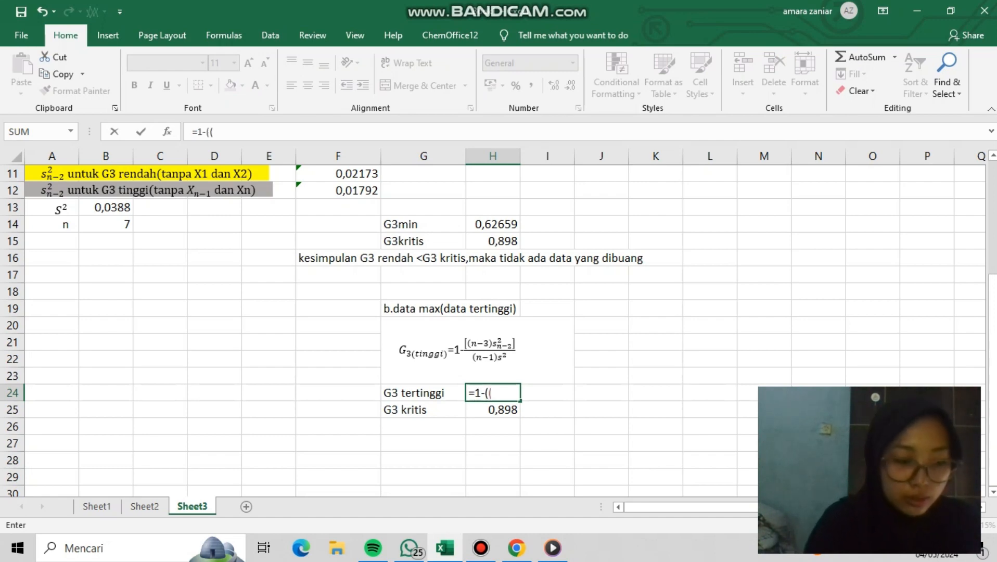
type("7-3")
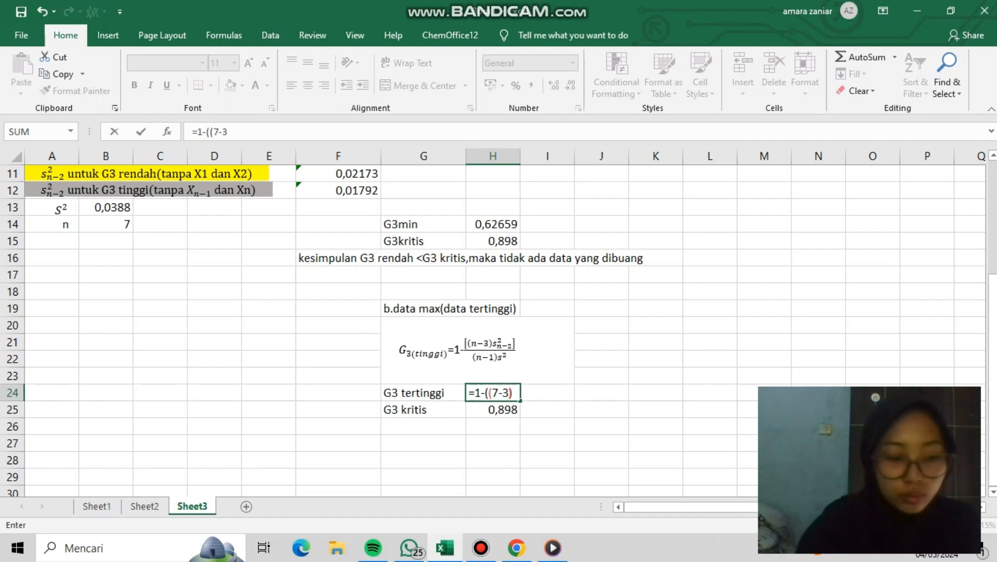
type(")")
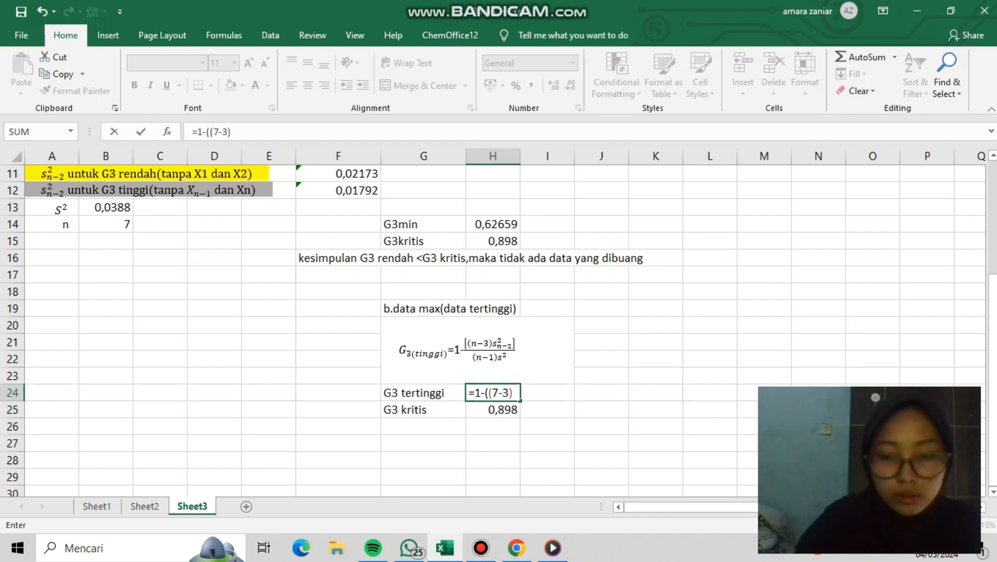
type("*")
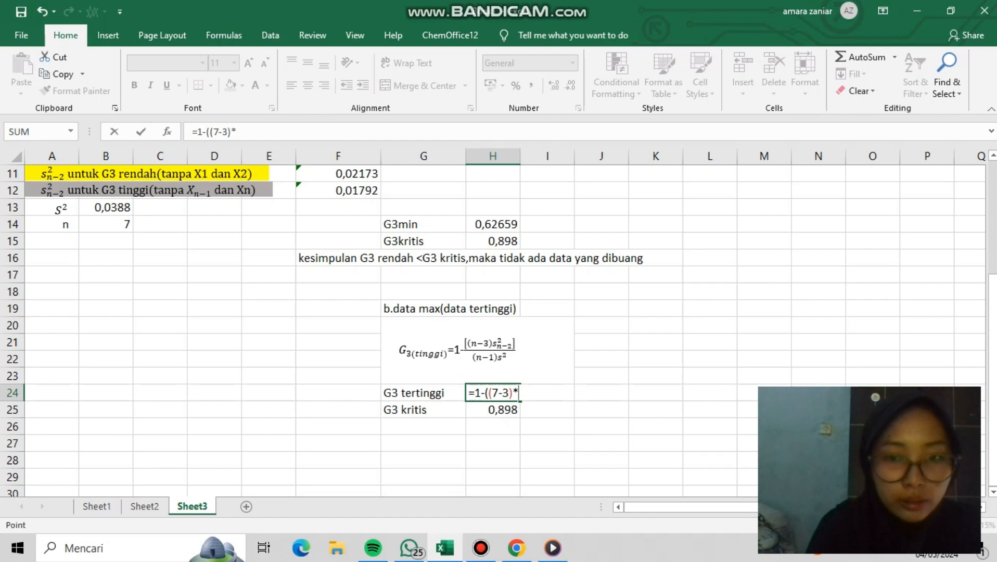
left_click(338, 190)
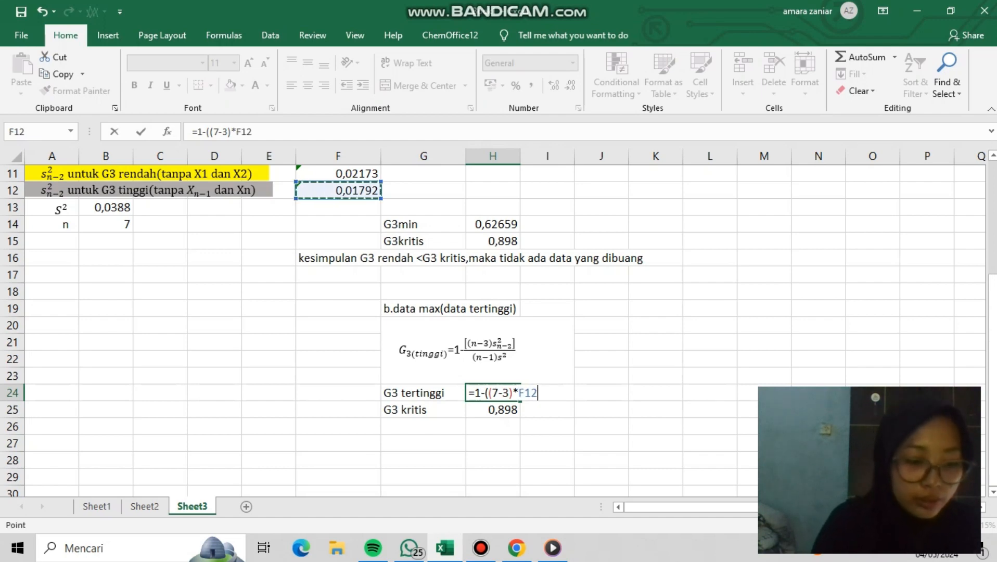
type(")")
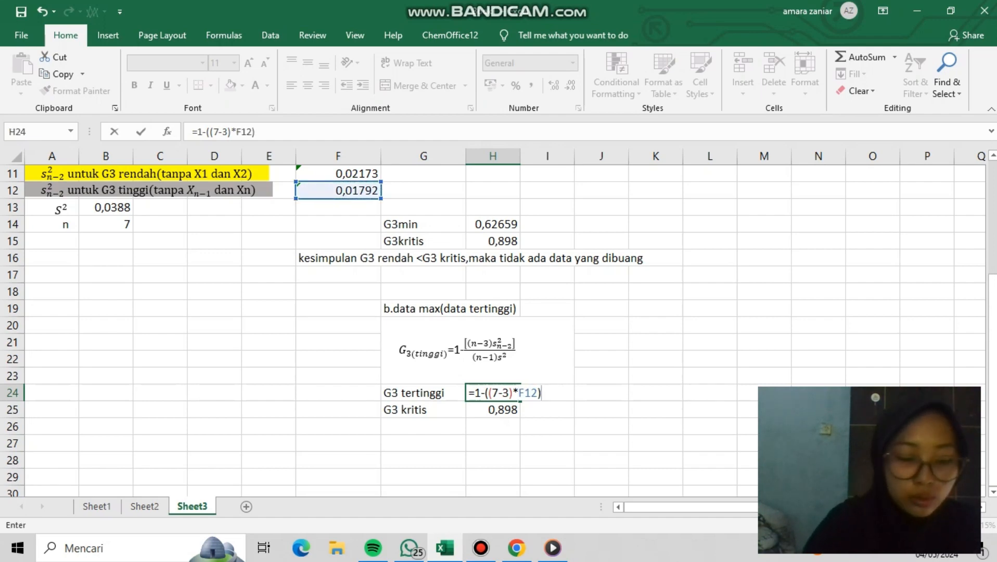
type("/")
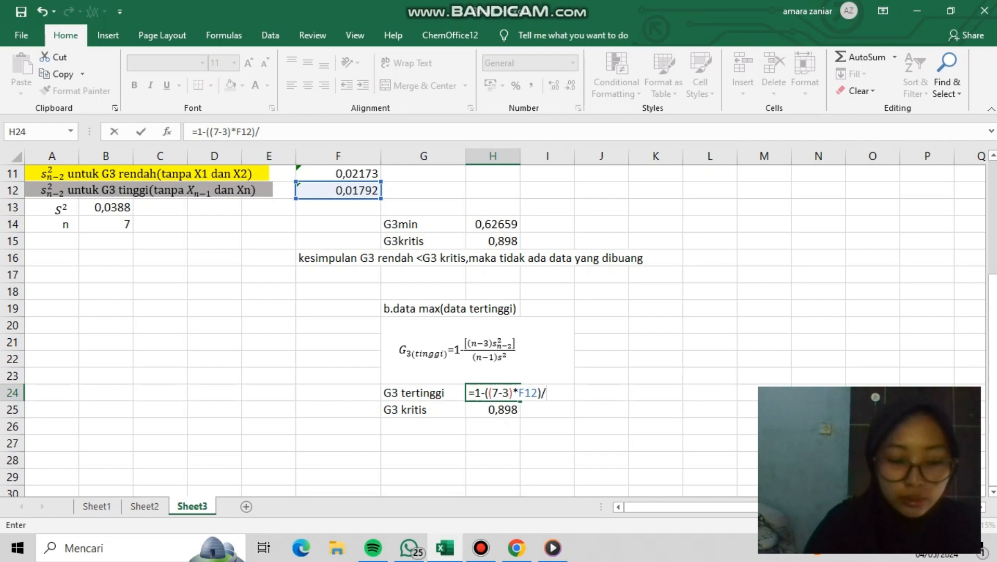
type("((")
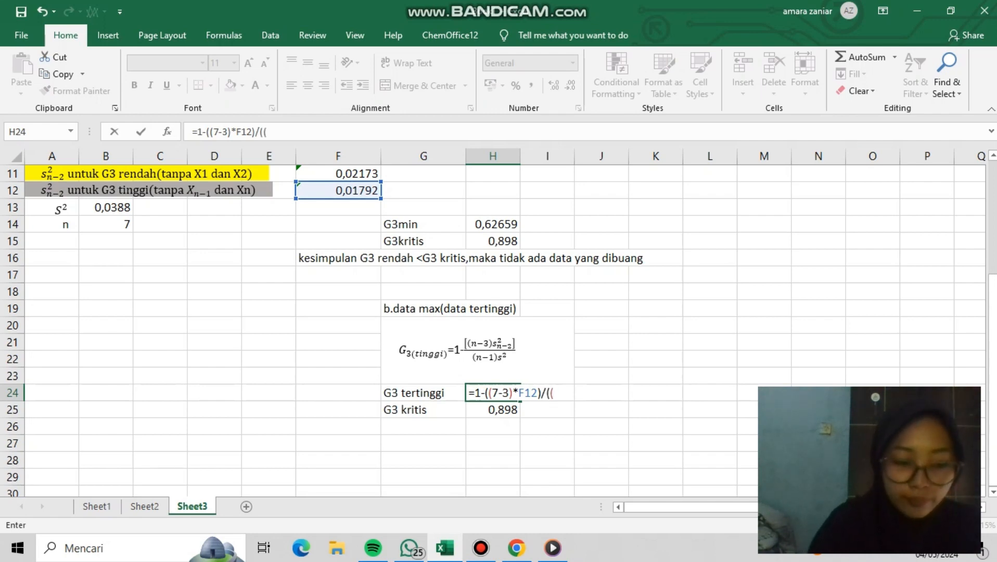
type("7")
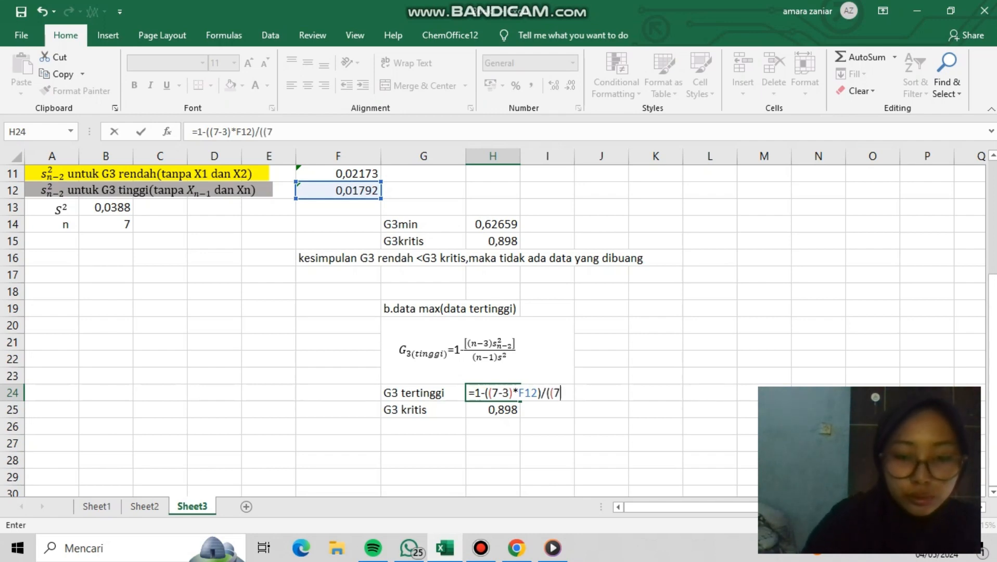
type("-")
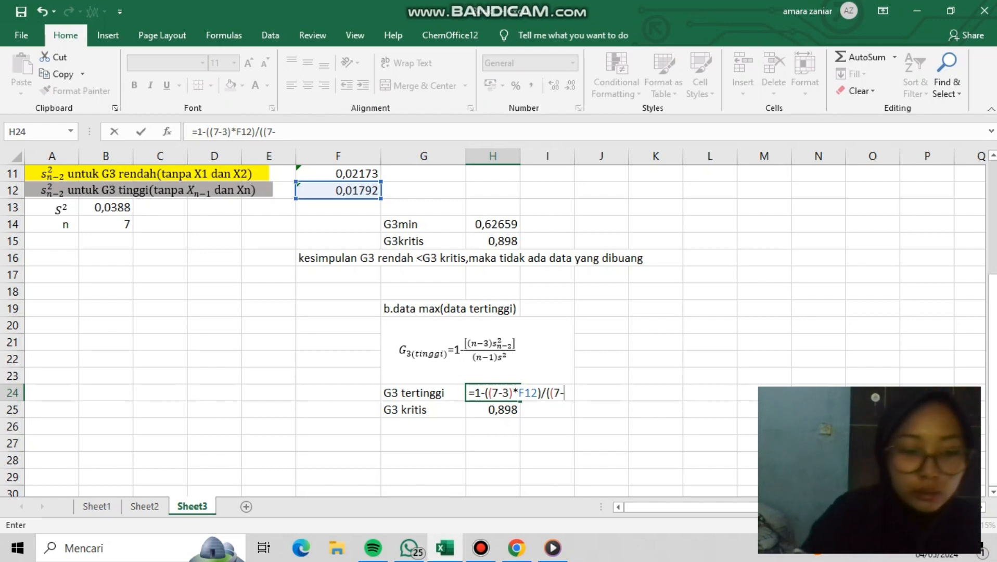
type("1)")
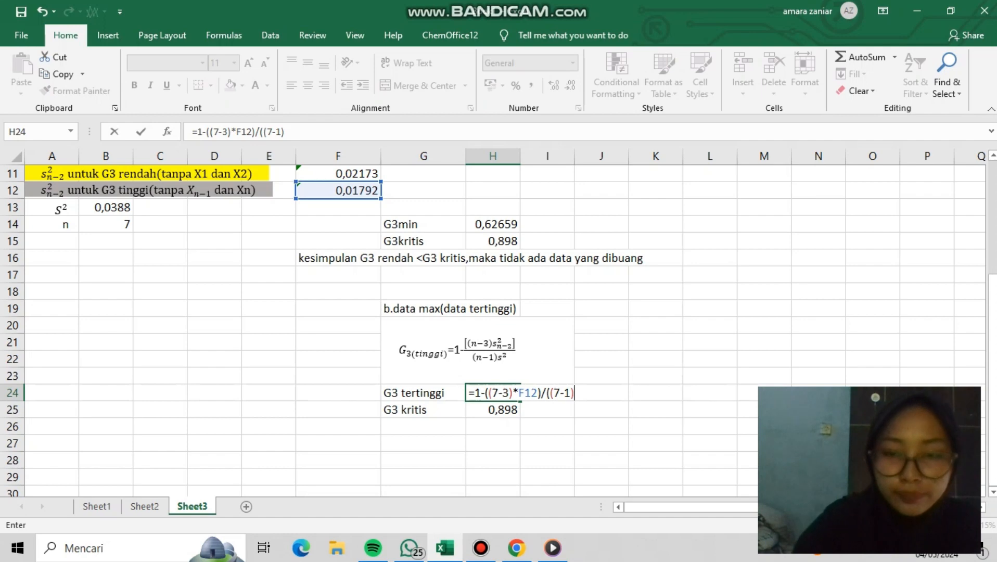
type("*")
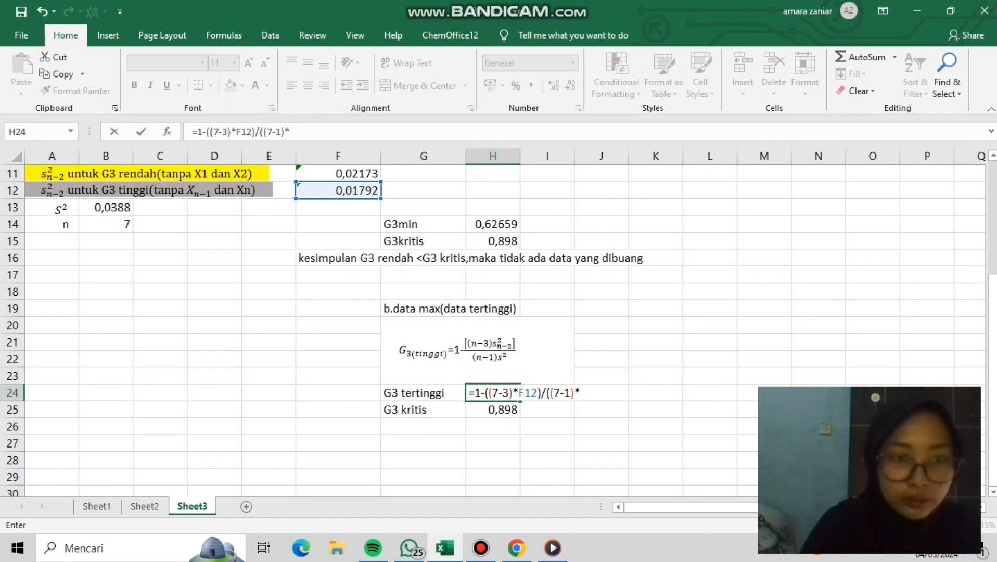
left_click(106, 207)
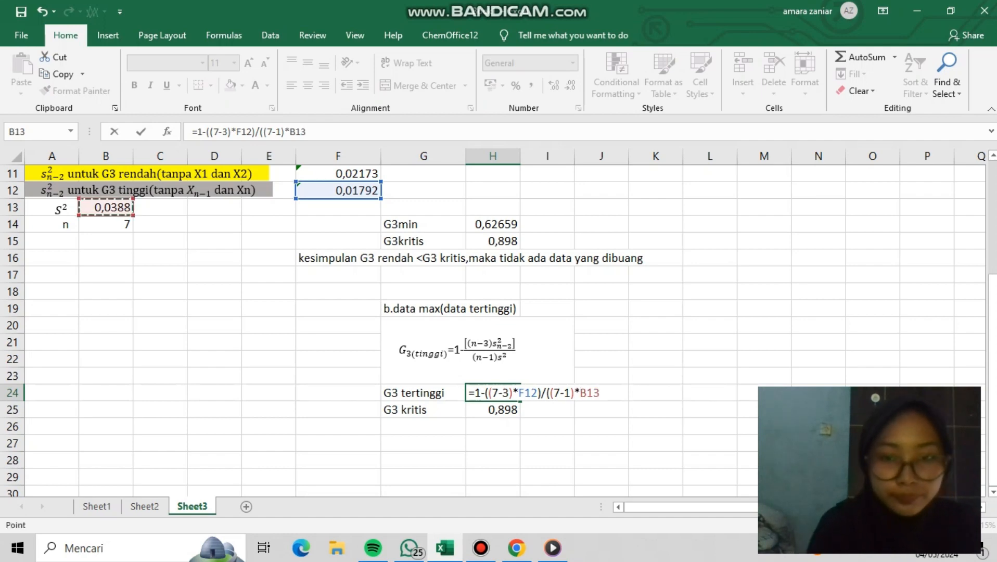
type(")")
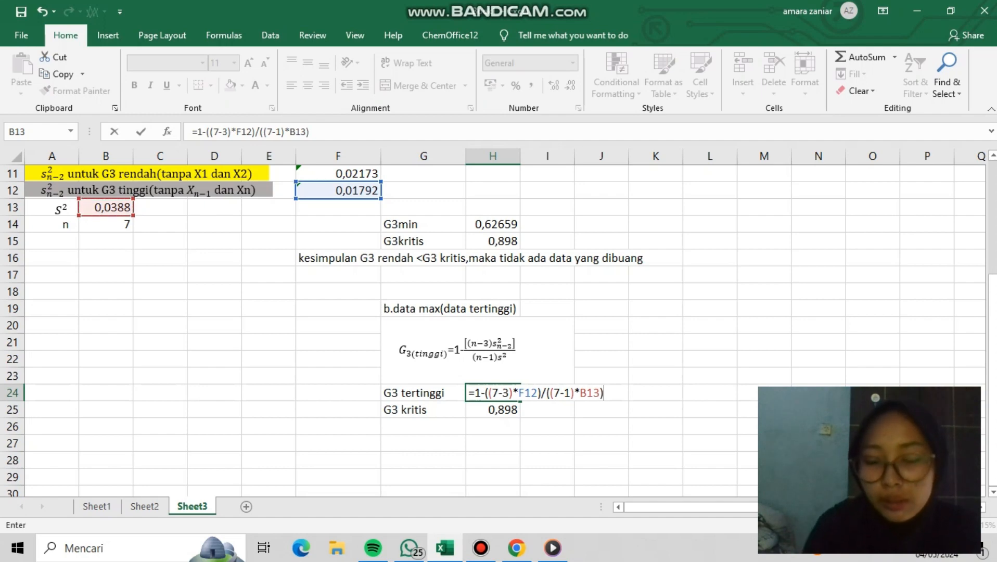
key("Return")
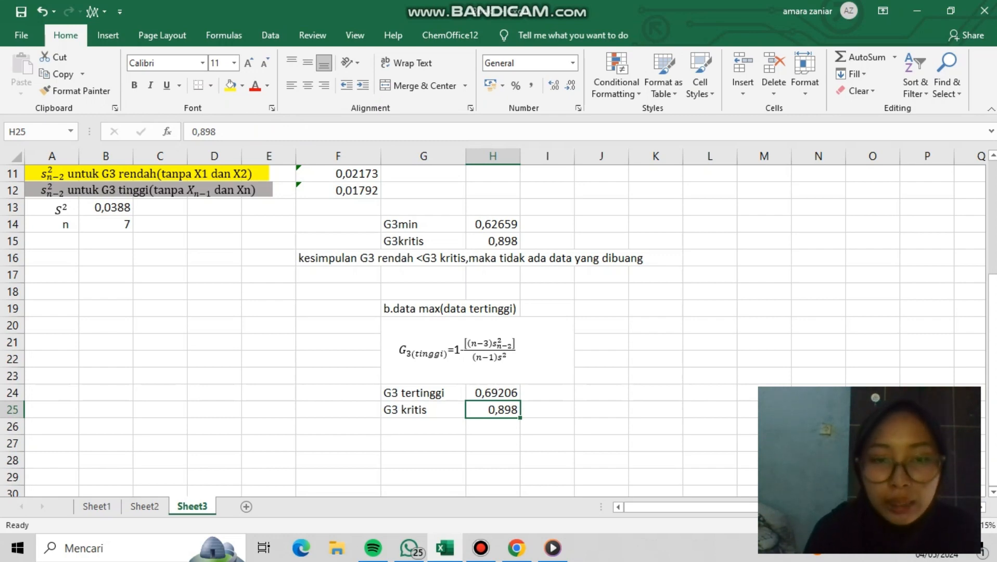
double_click(339, 444)
type("keimo")
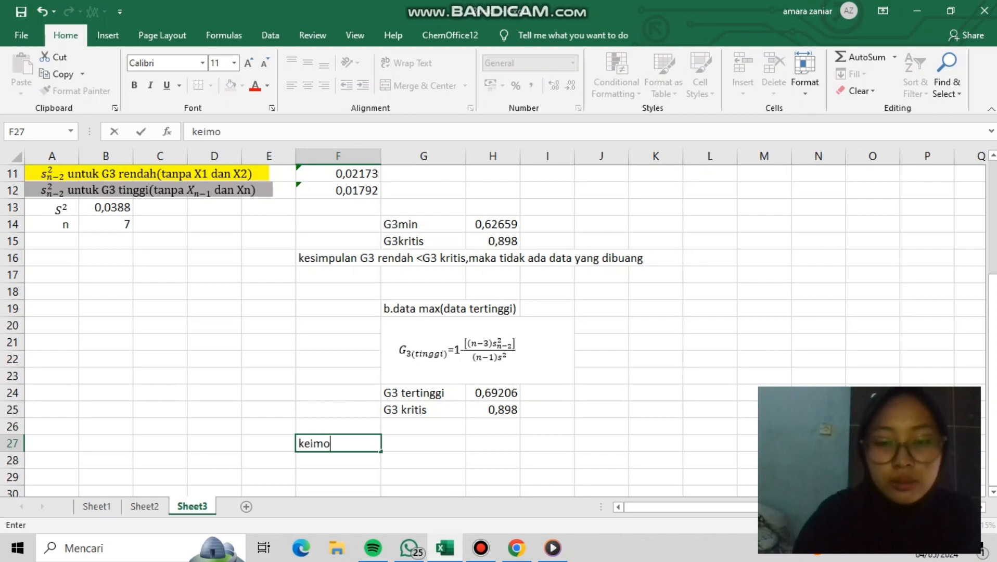
key("BackSpace")
type("pu")
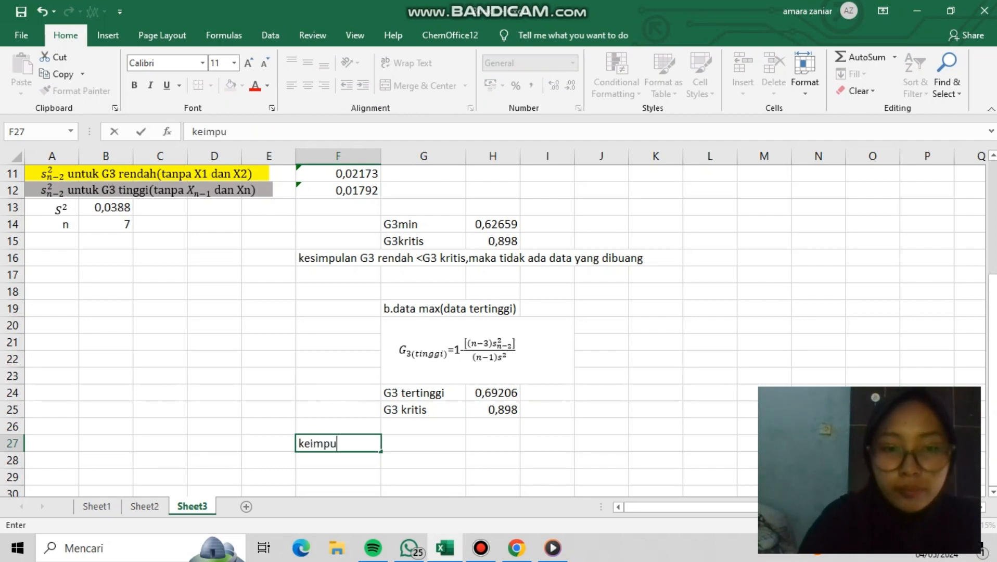
key("Return")
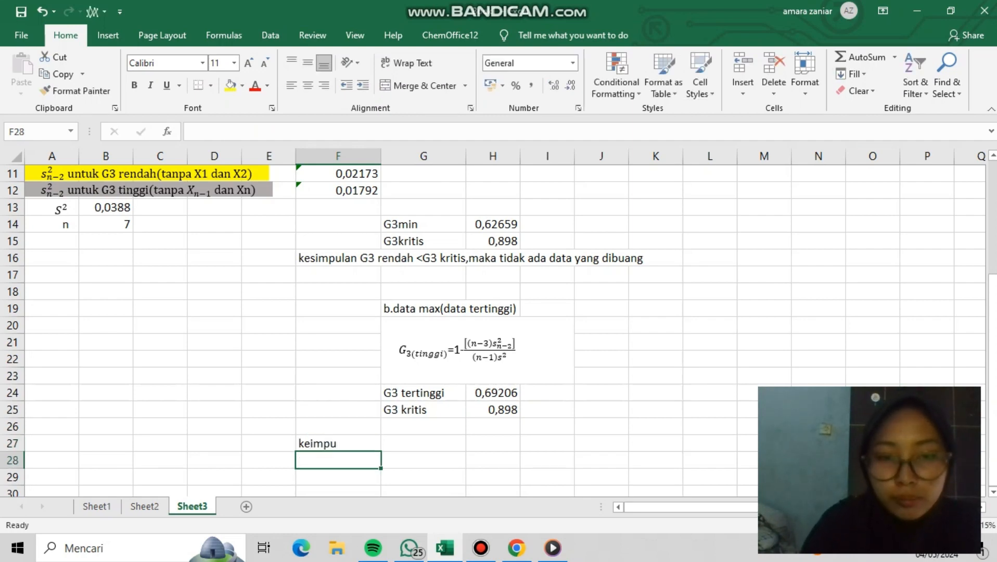
key("Up")
key("BackSpace")
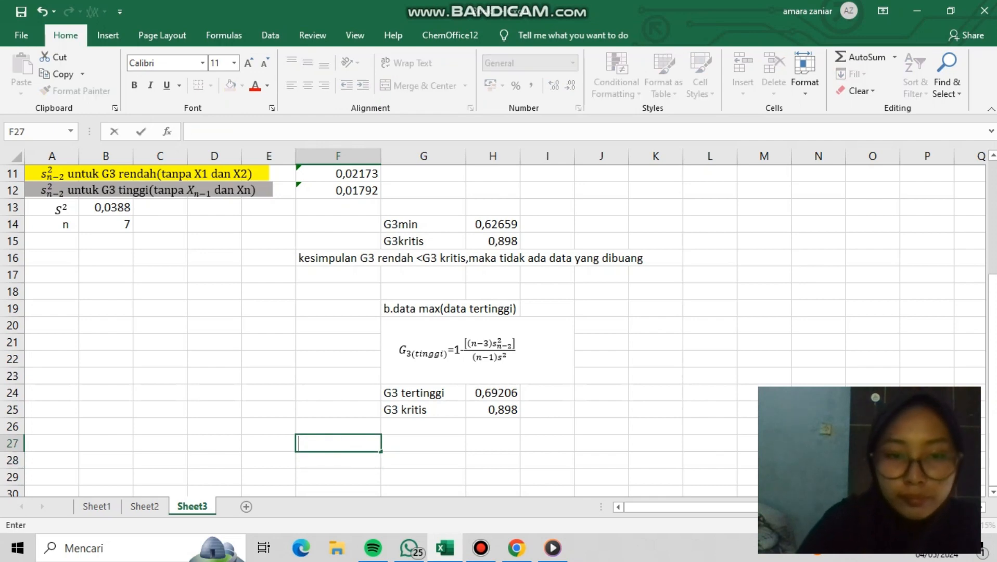
- Begin the conclusion for the highest data in F27 with the text "kesimpulan G3 tertinggi < G3 kritis"
type("kesi")
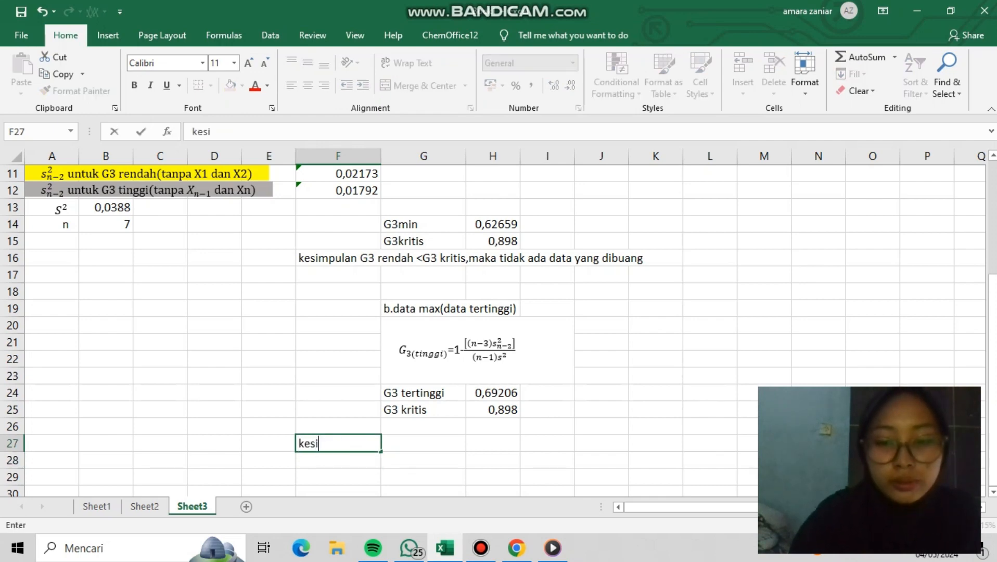
type("mpulan ")
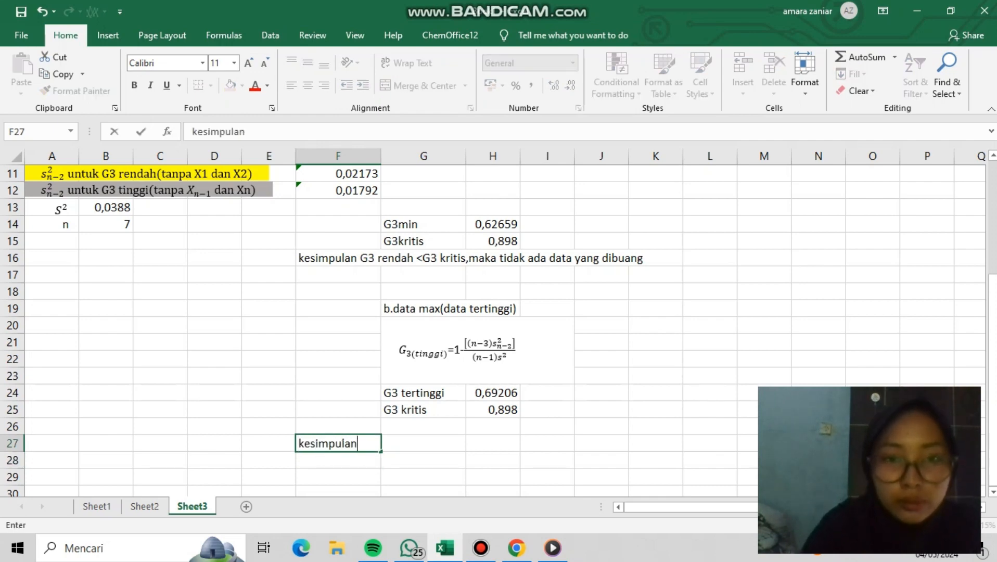
type("G3")
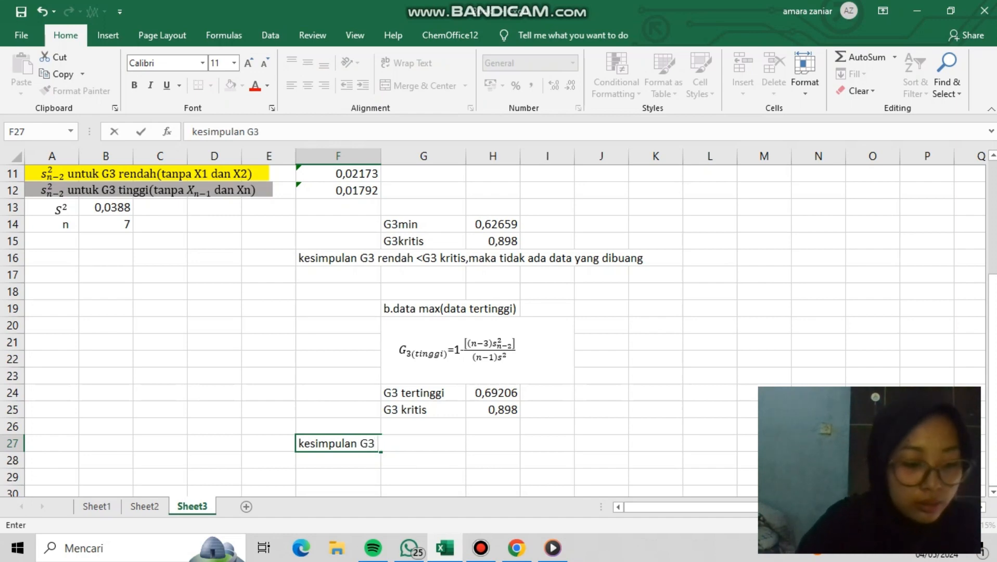
type(" t")
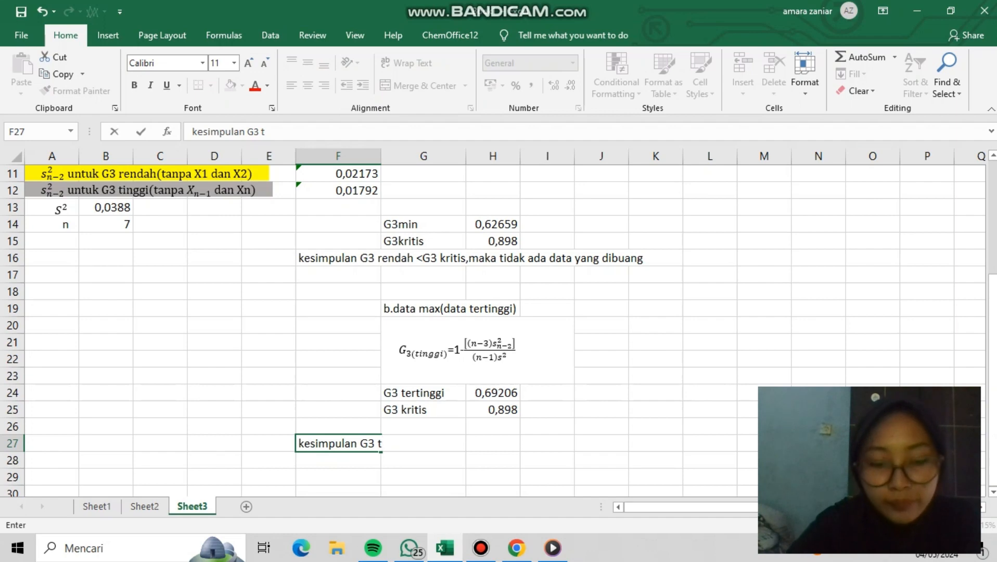
type("erting")
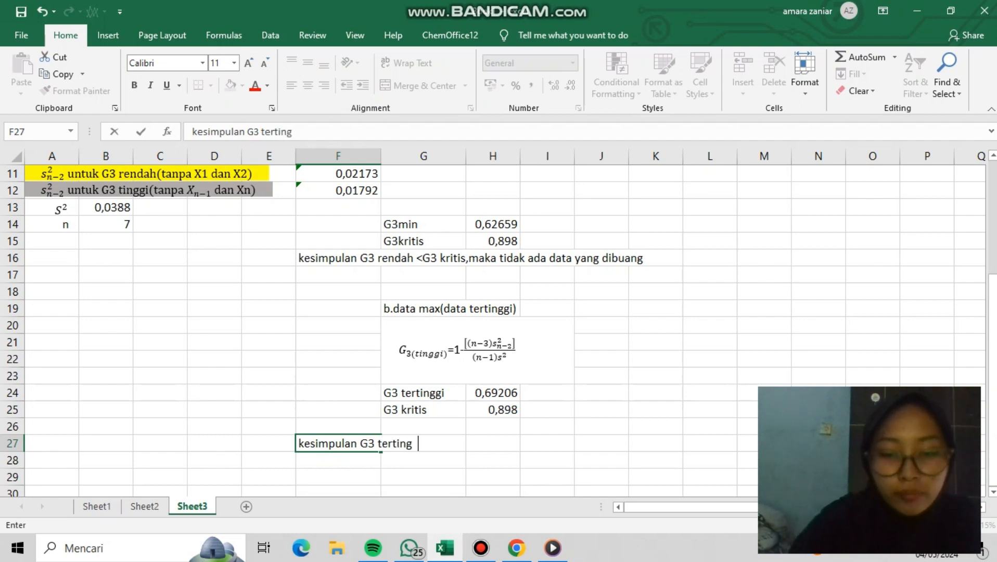
type("gu")
key("BackSpace")
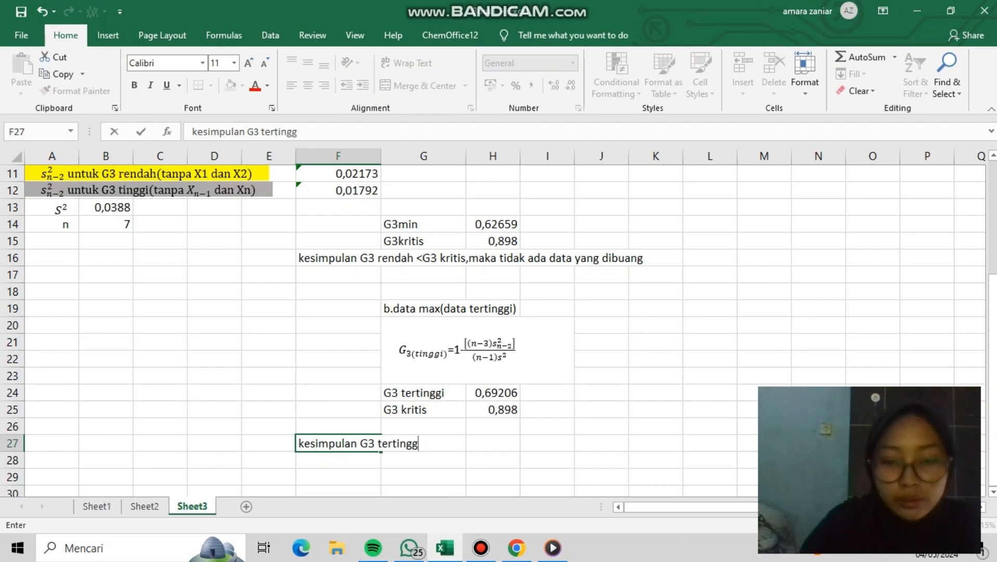
type("i")
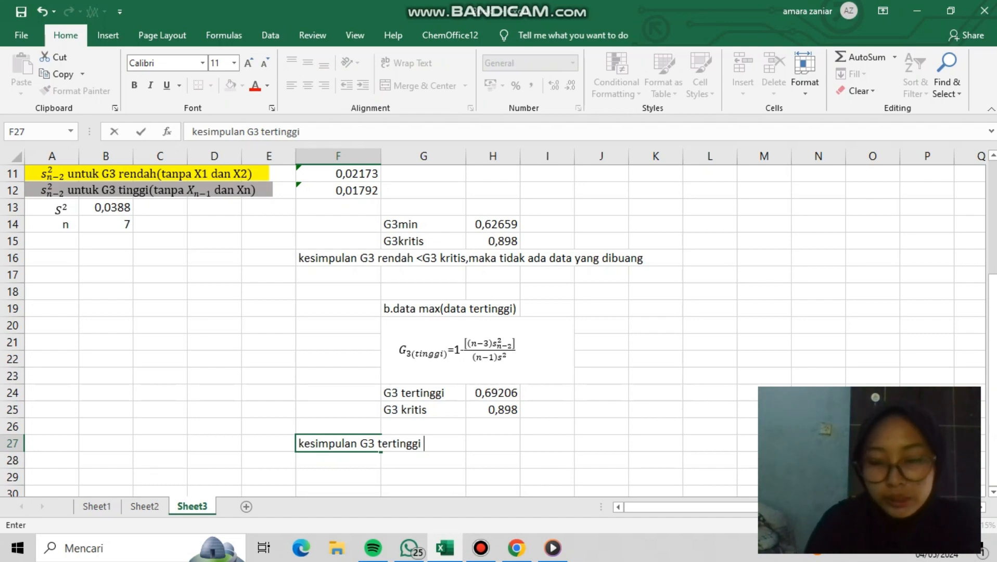
type(" <")
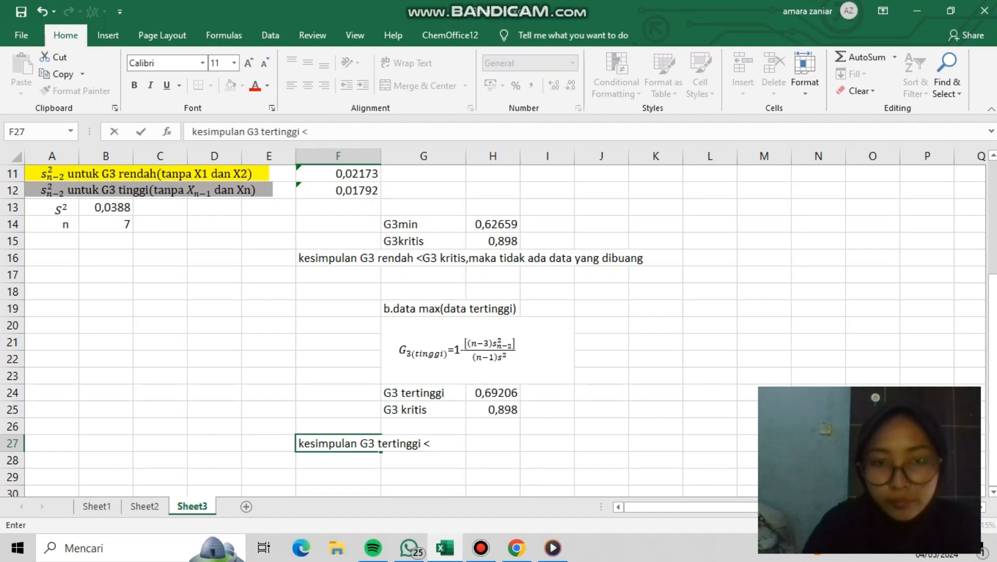
type(" G3")
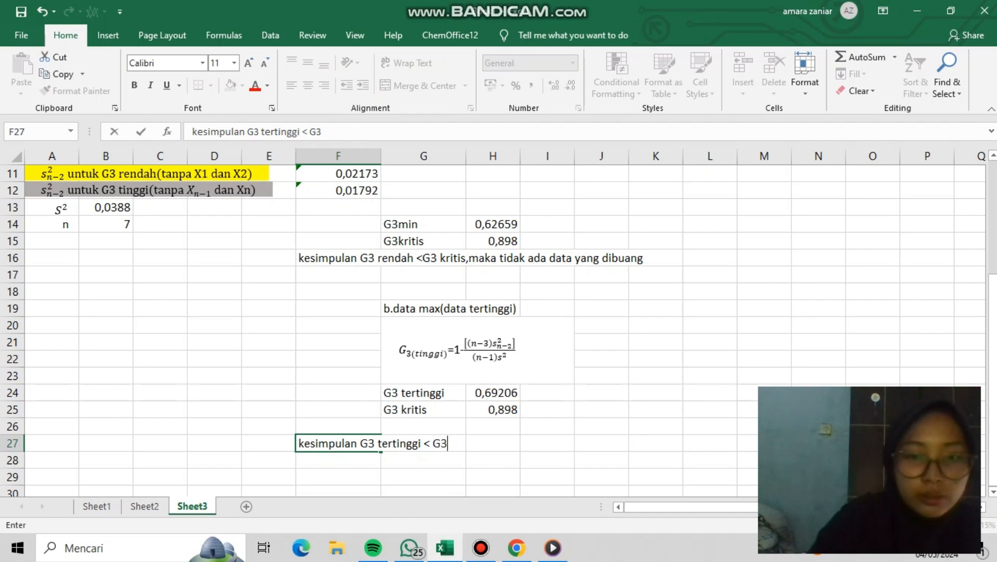
type(" kr")
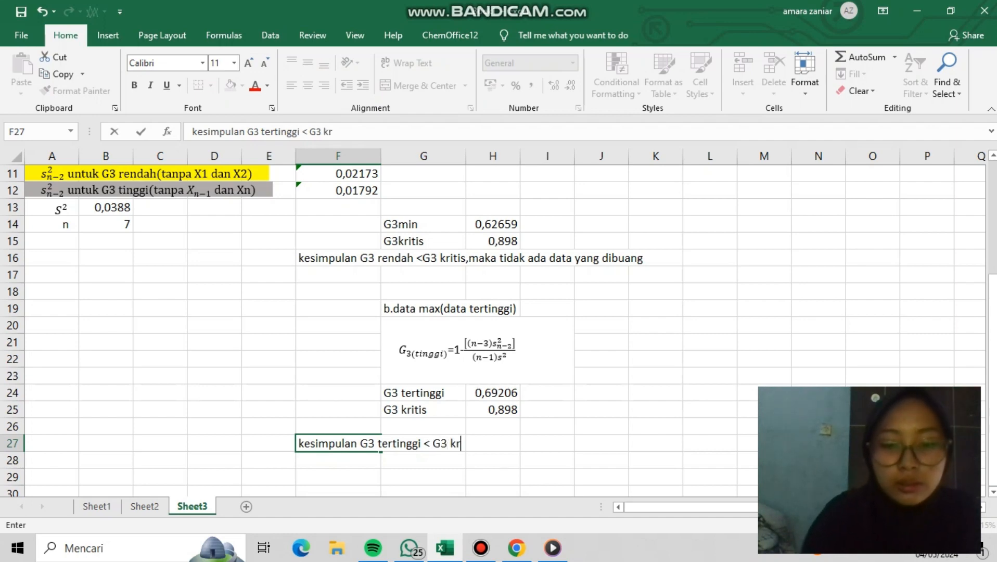
type("itis")
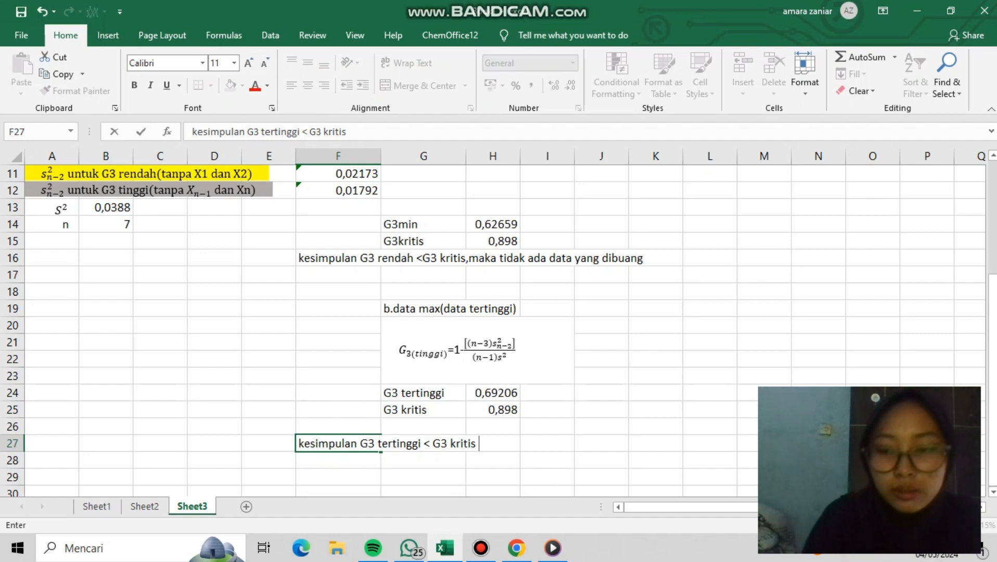
- Complete the F27 conclusion by appending ",maka tidak ada data yang terbuang" after "G3 kritis"
type(",mak")
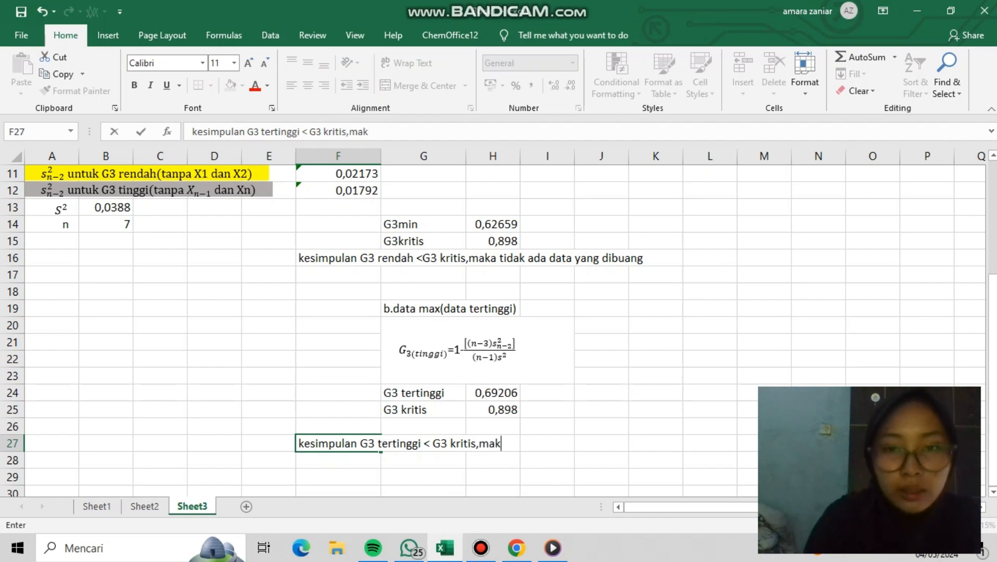
type("a tid")
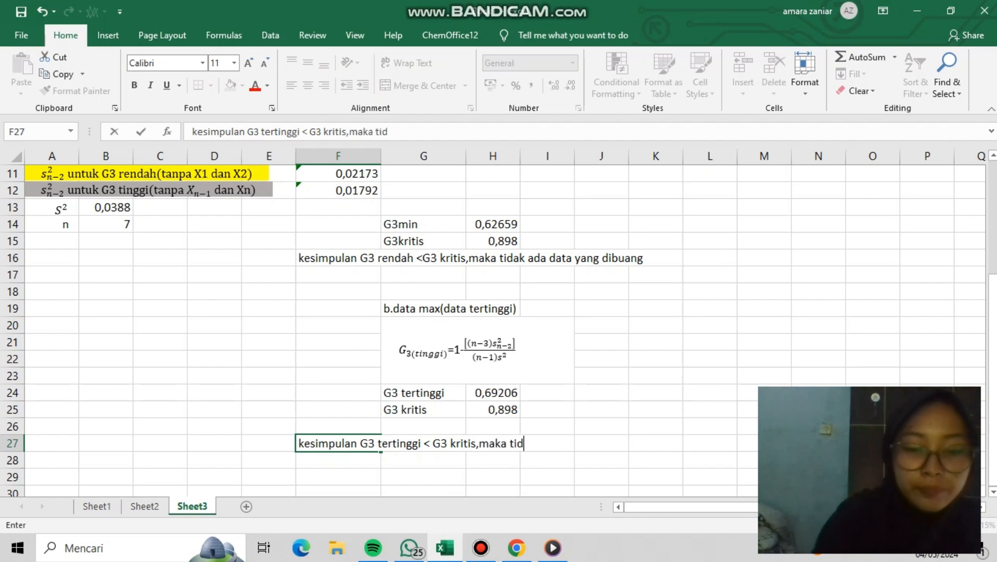
type("ak ada ")
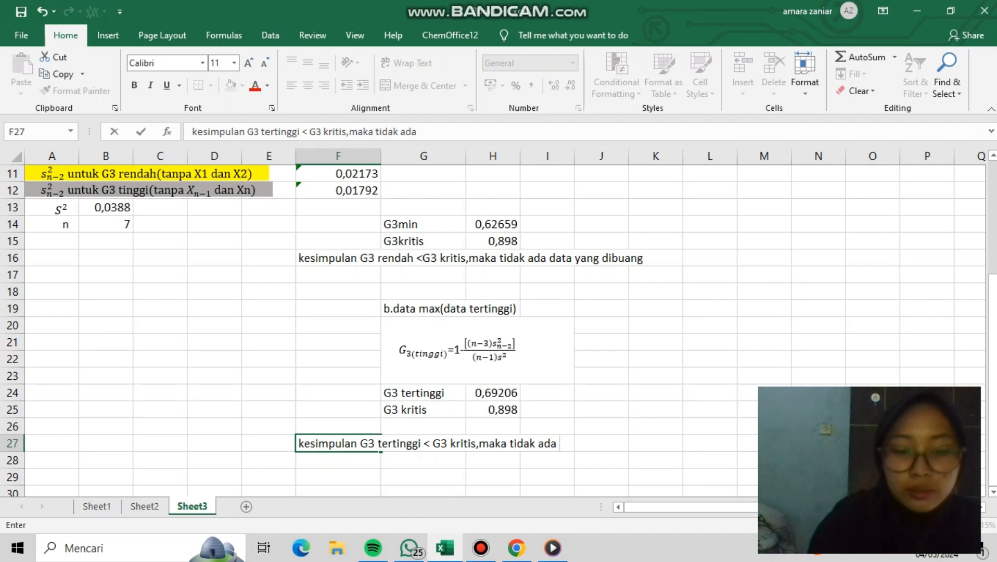
type("data y")
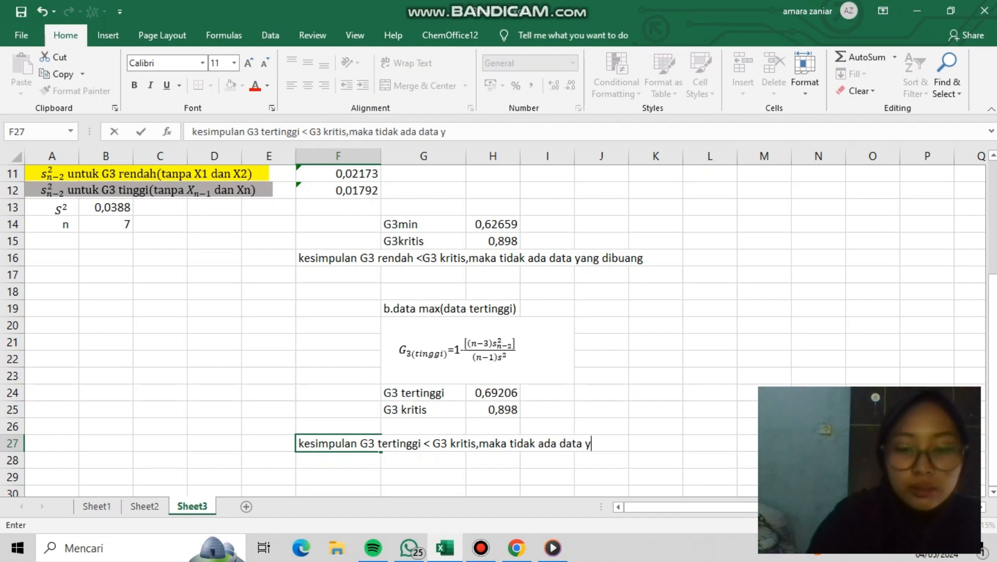
type("ang terb")
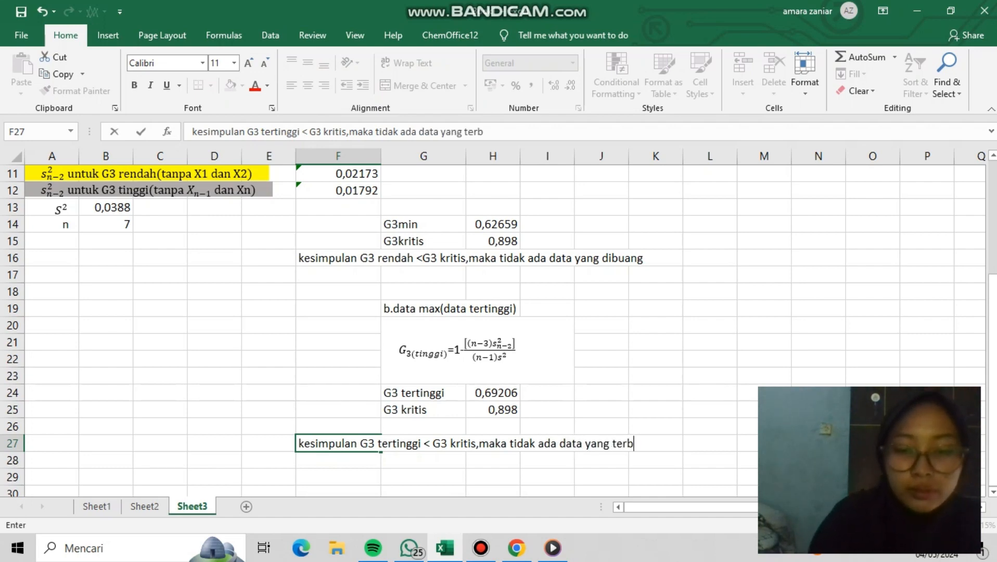
type("uang")
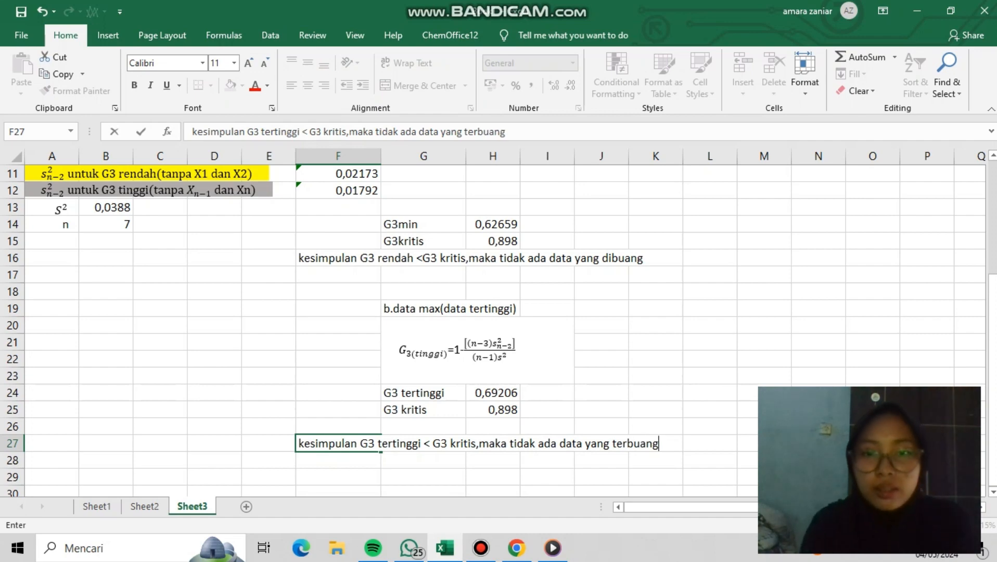
scroll(500, 331, "up", 3)
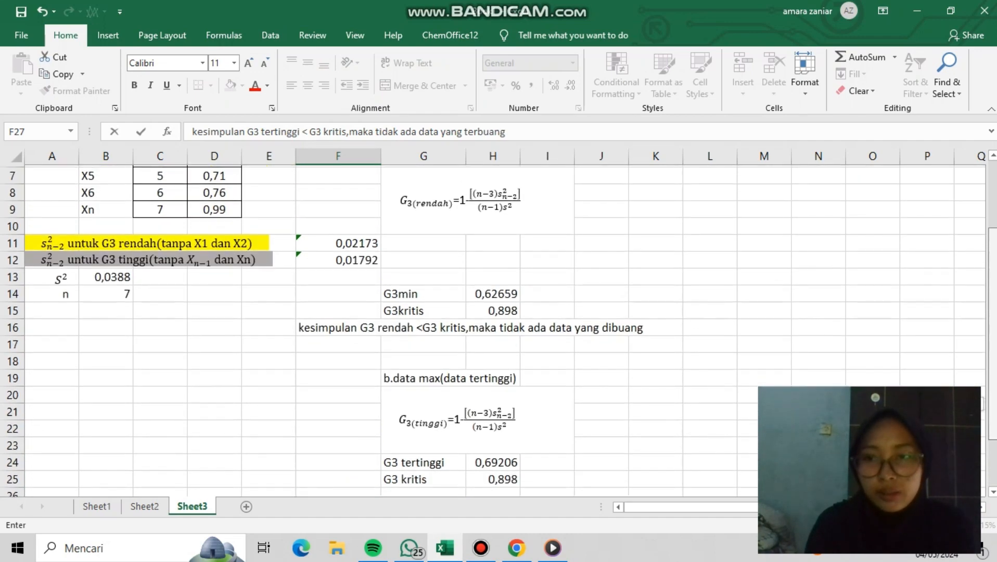
scroll(493, 329, "up", 1)
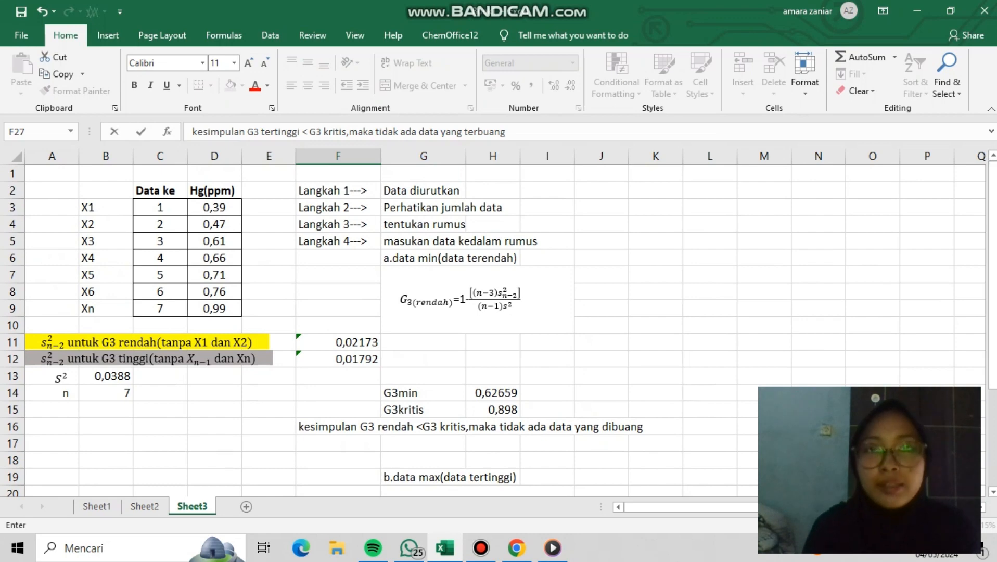